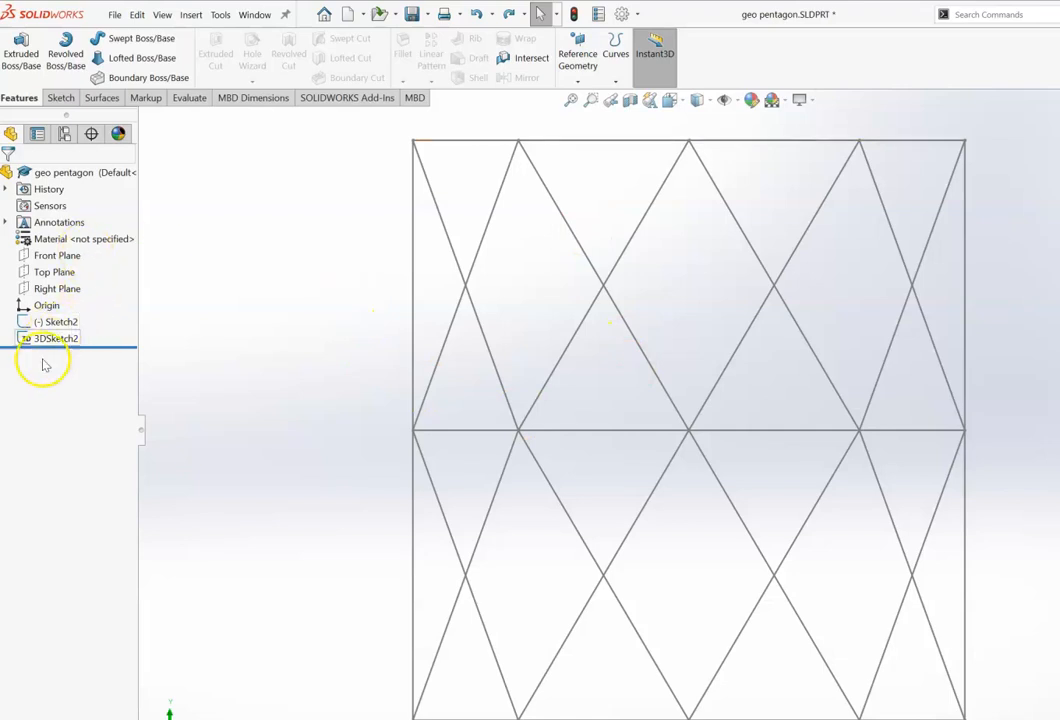
# Step: Start a Boundary Surface and pick the upper-left triangle's left slanted edge as the first Direction 1 curve
pyautogui.click(100, 97)
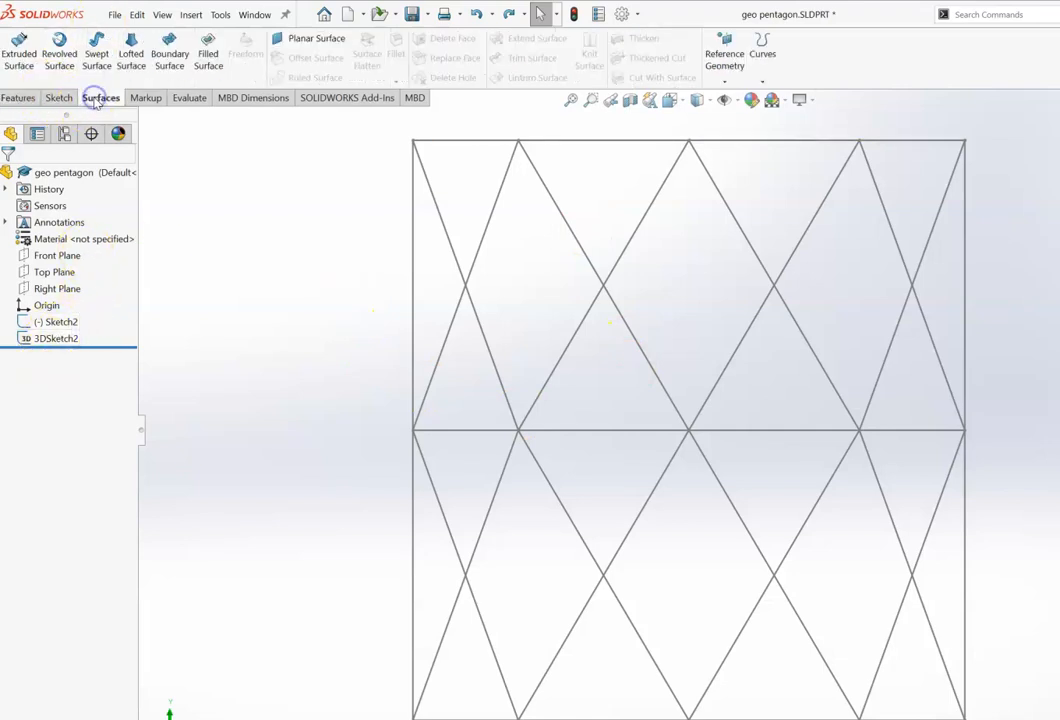
pyautogui.click(172, 57)
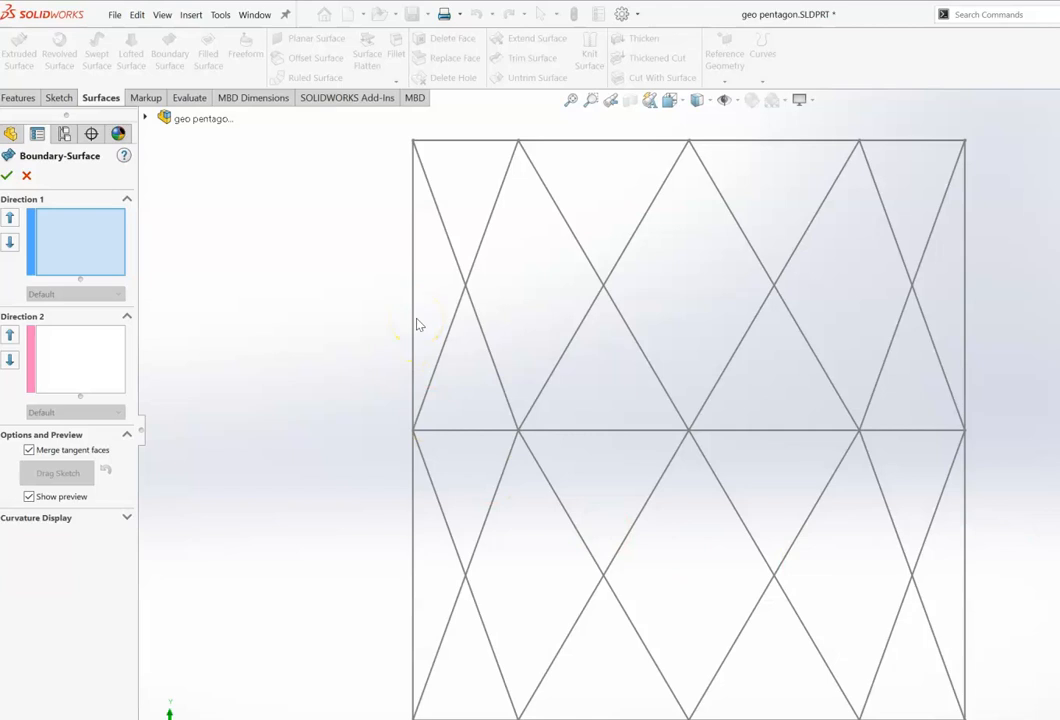
pyautogui.click(481, 242)
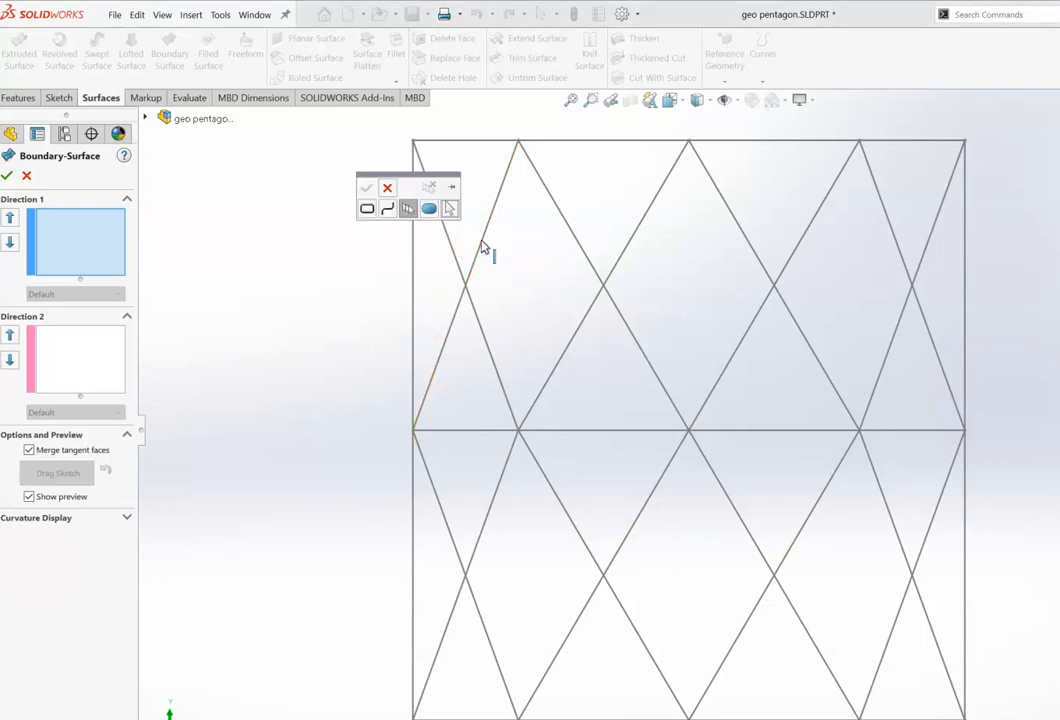
pyautogui.click(487, 250)
pyautogui.click(482, 242)
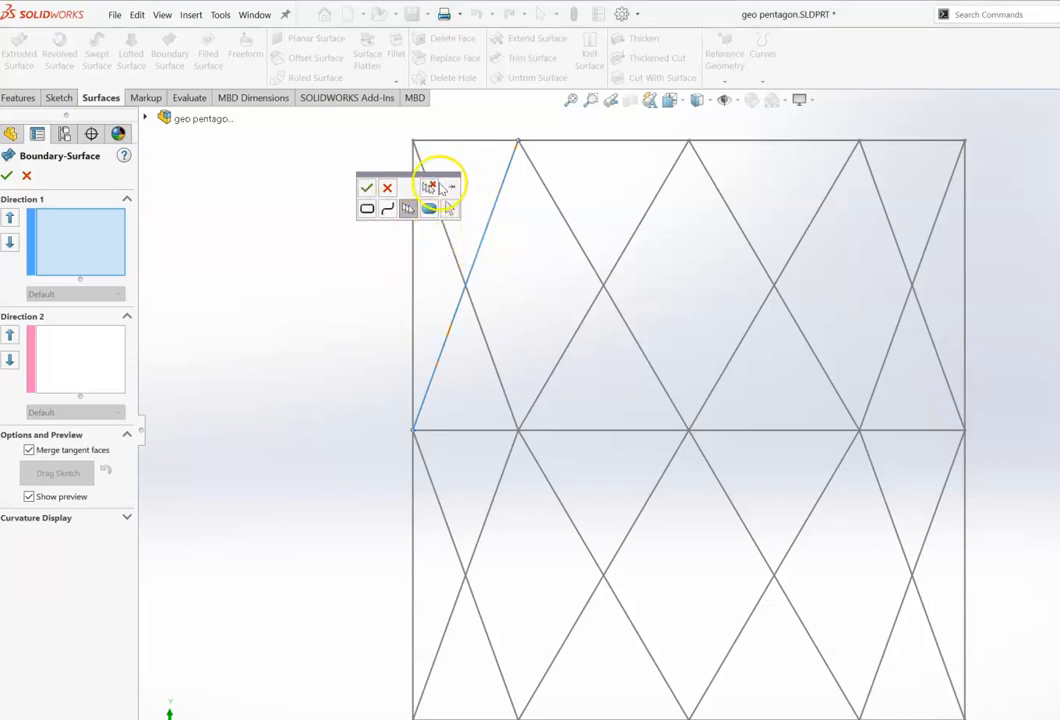
pyautogui.click(408, 210)
pyautogui.click(479, 251)
pyautogui.click(368, 190)
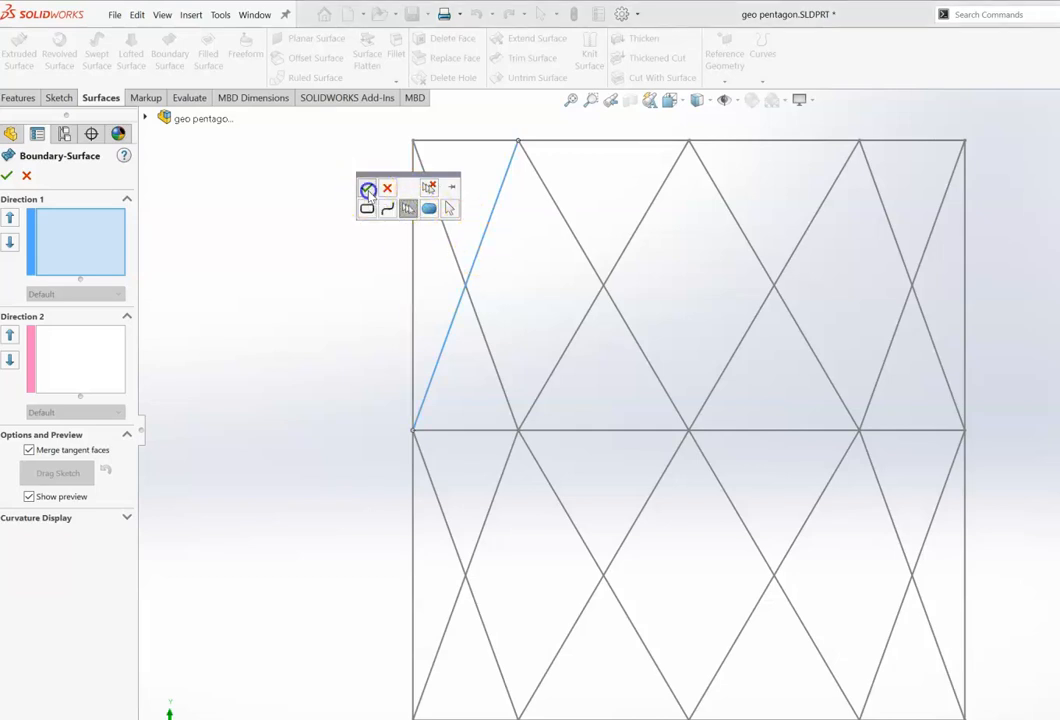
# Step: Add the same triangle's right slanted edge as the second Direction 1 curve
pyautogui.click(558, 208)
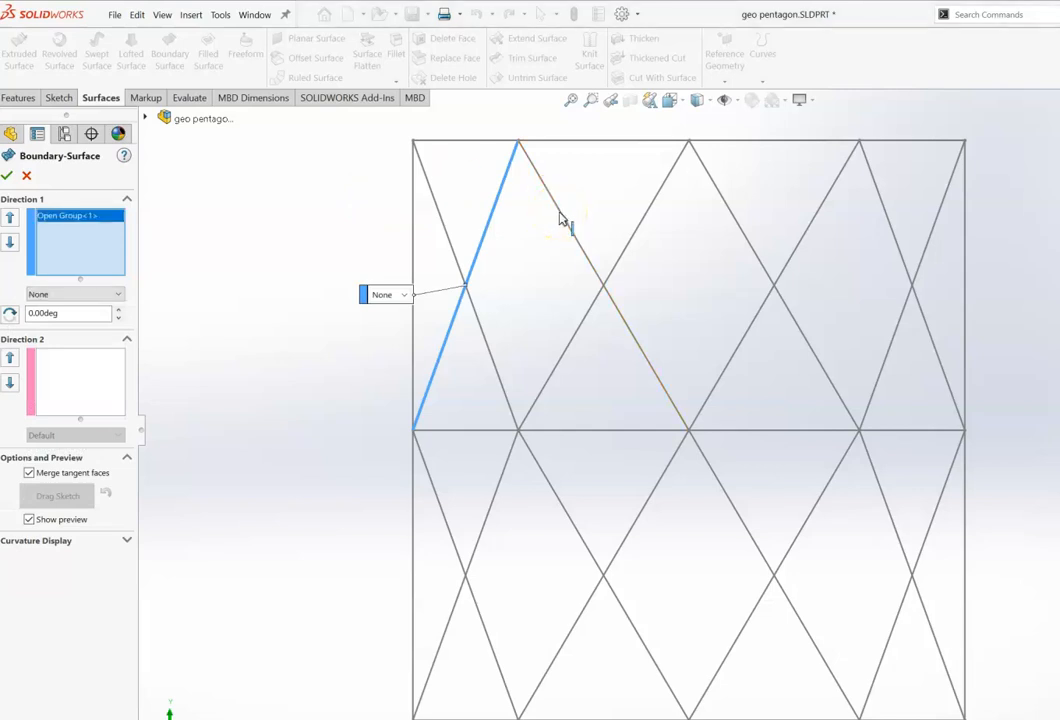
pyautogui.click(560, 218)
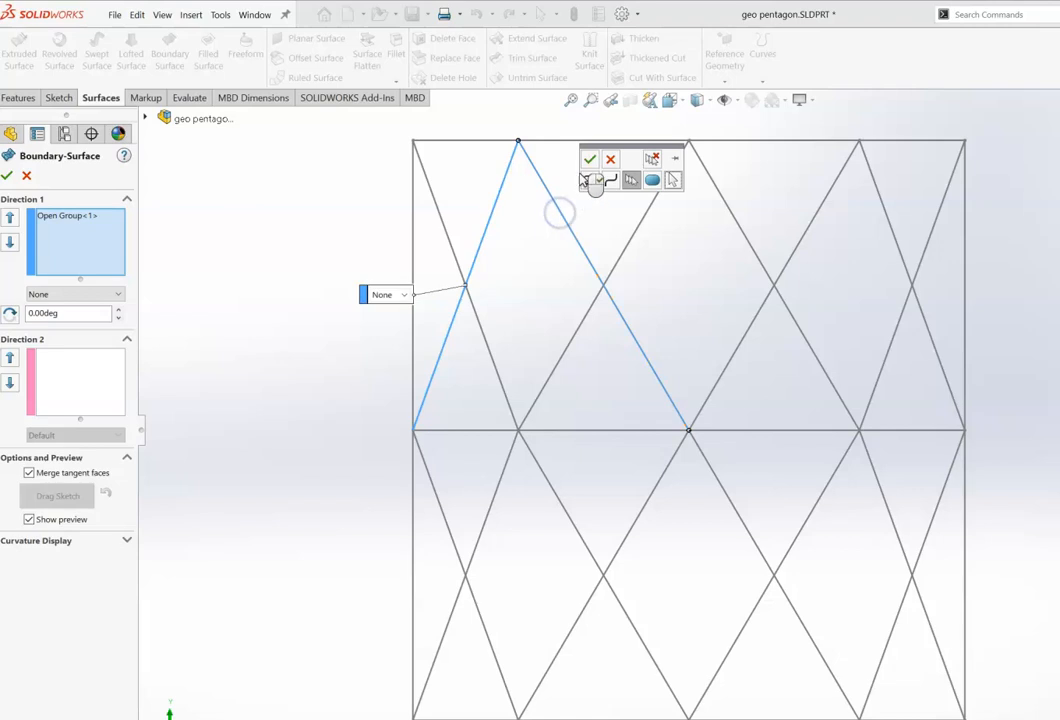
pyautogui.click(590, 160)
# Step: Pick the triangle's base edge as the Direction 2 curve and accept the boundary surface
pyautogui.click(372, 266)
pyautogui.click(77, 395)
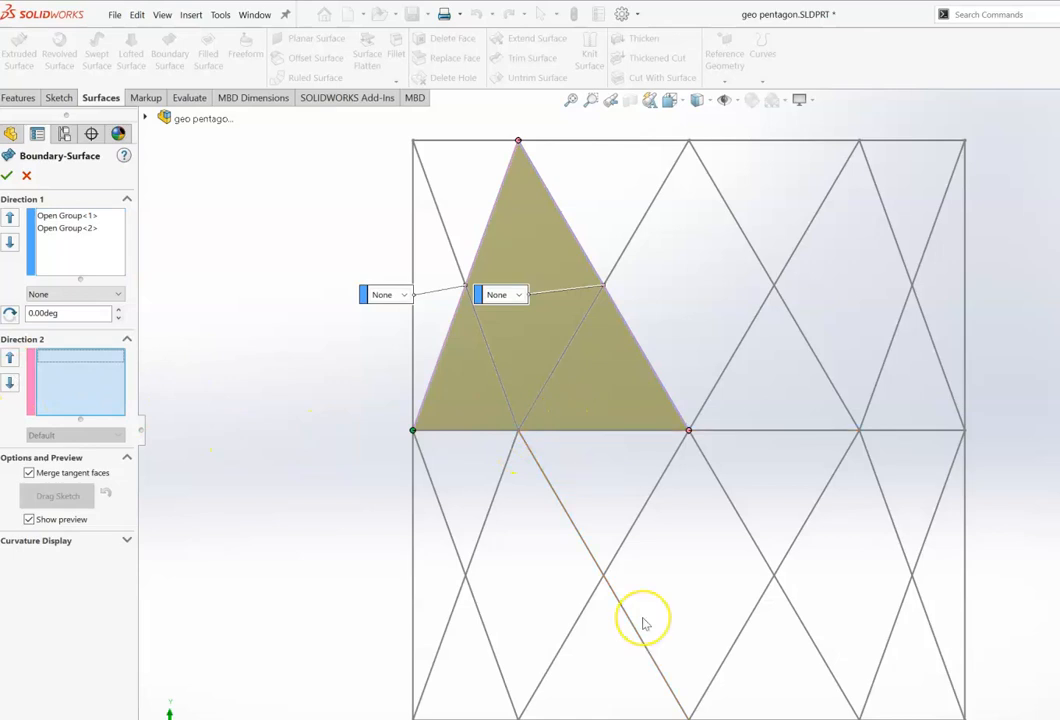
pyautogui.click(328, 411)
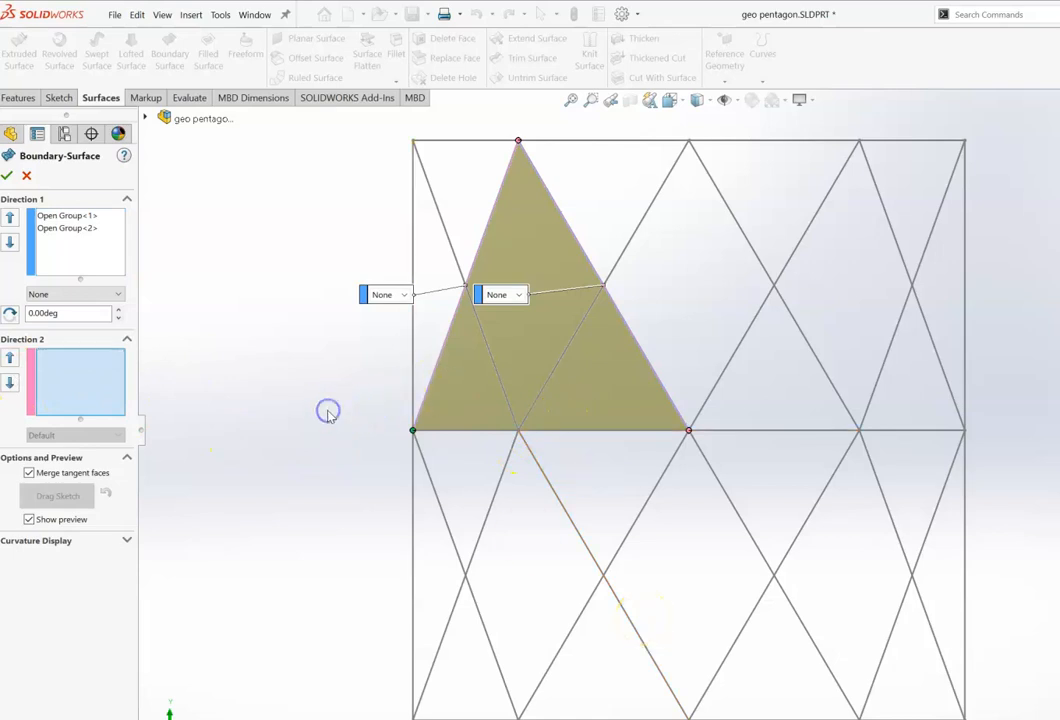
pyautogui.press('Down')
pyautogui.press('Down')
pyautogui.press('Down')
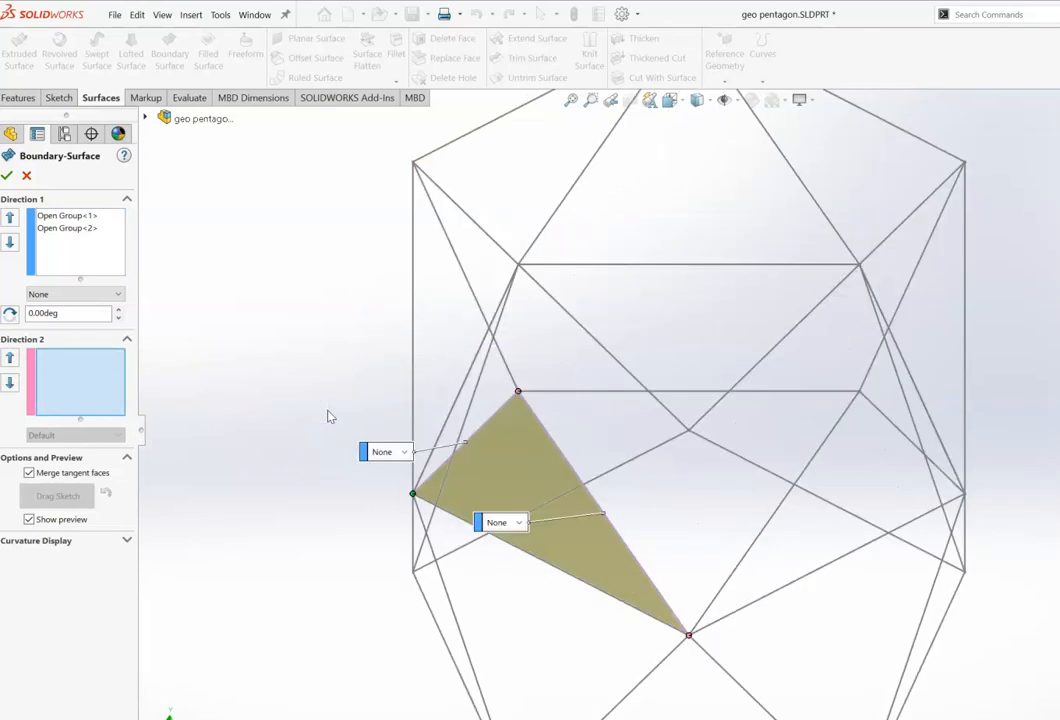
pyautogui.press('Down')
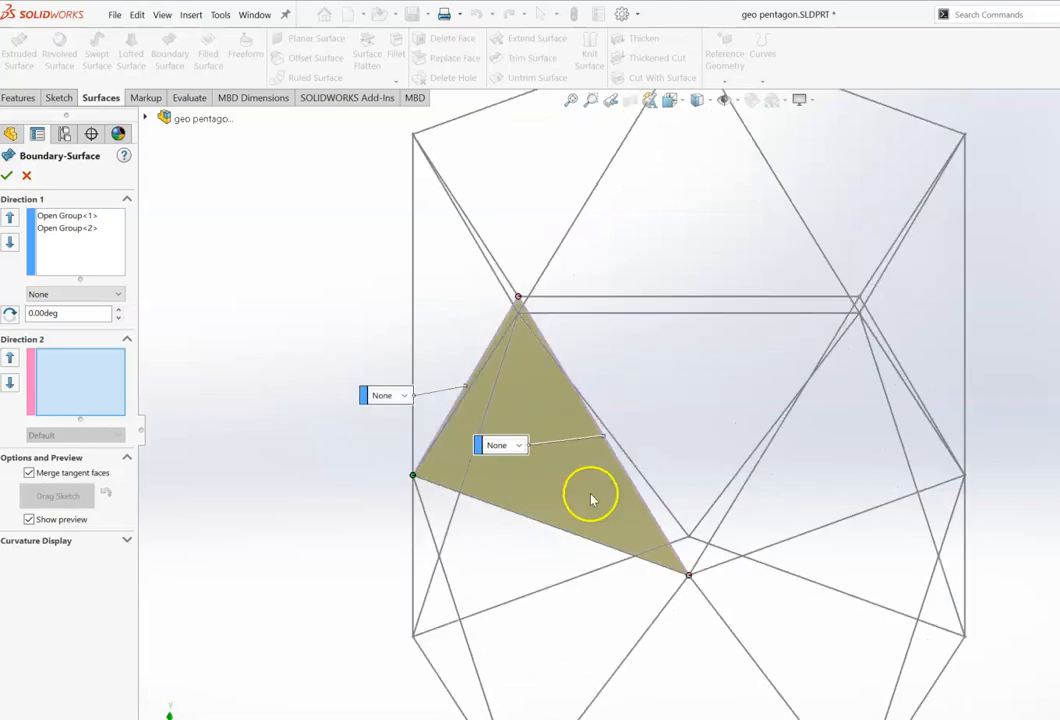
pyautogui.click(571, 536)
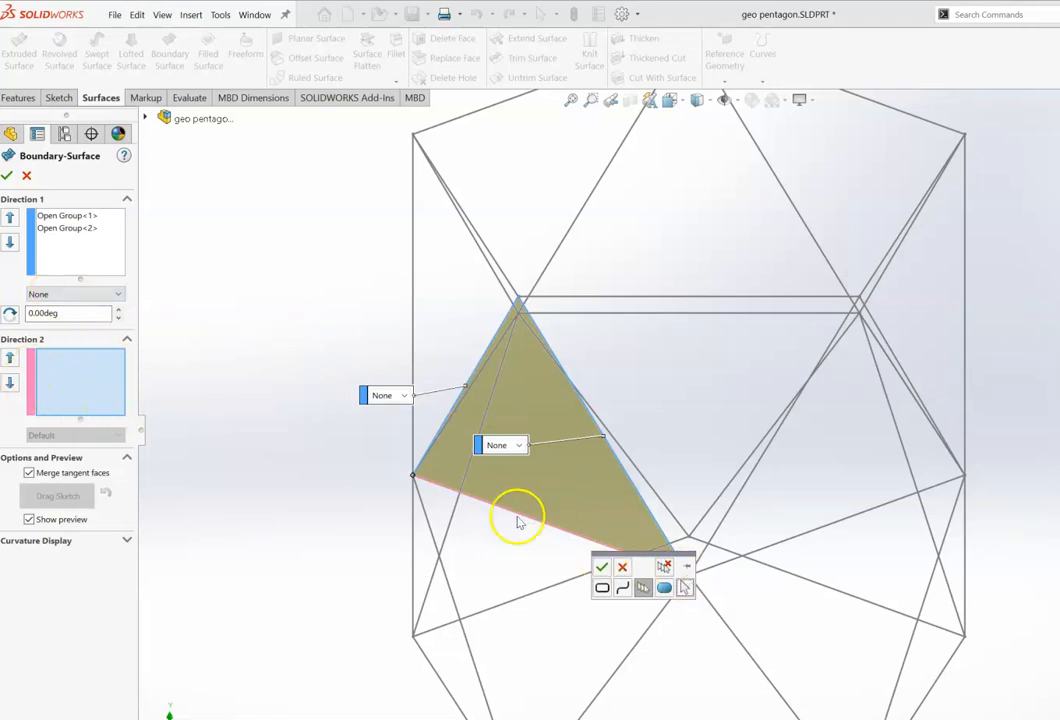
pyautogui.click(601, 566)
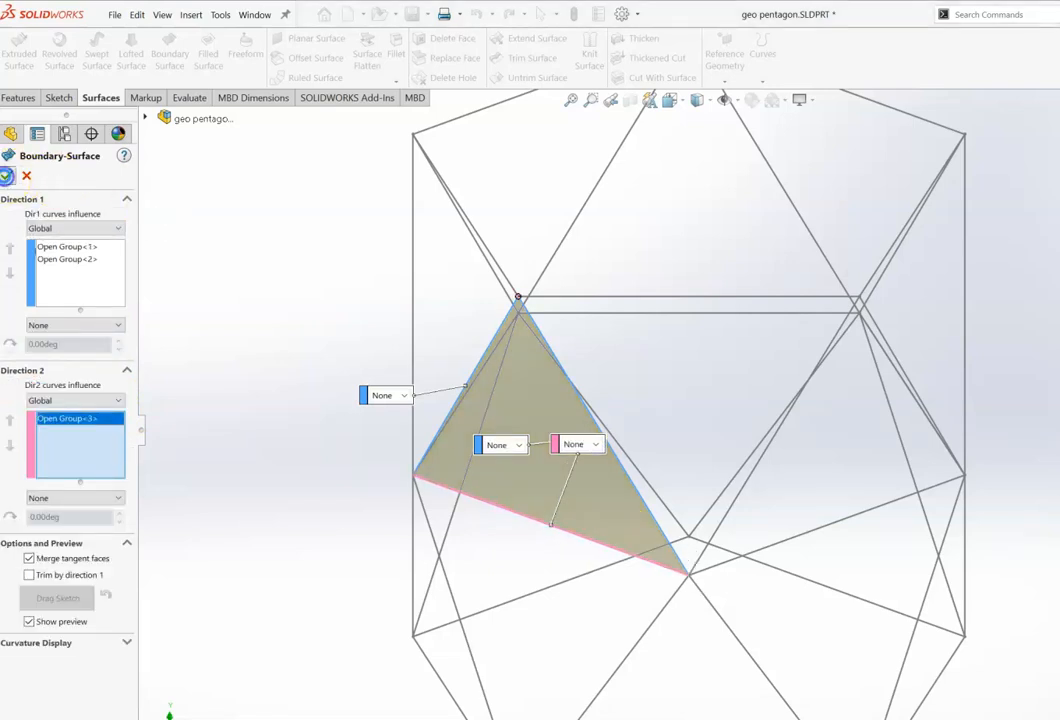
pyautogui.click(7, 175)
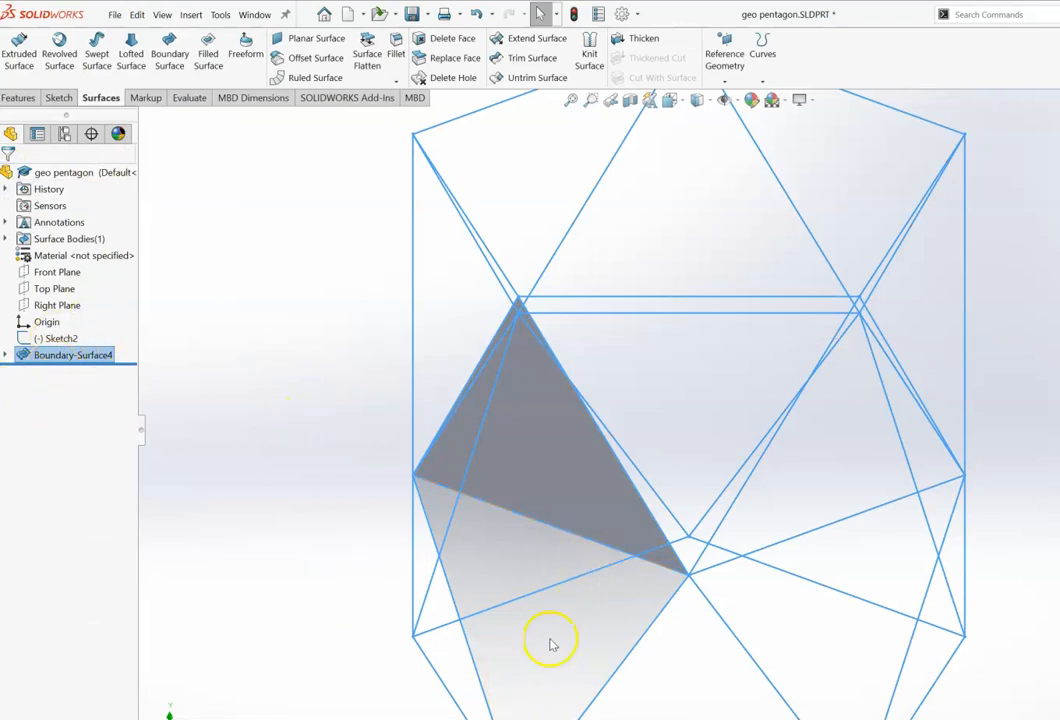
# Step: Rotate the view to inspect the new triangular surface within the wireframe from several angles
pyautogui.press('Up')
pyautogui.press('Up')
pyautogui.press('Up')
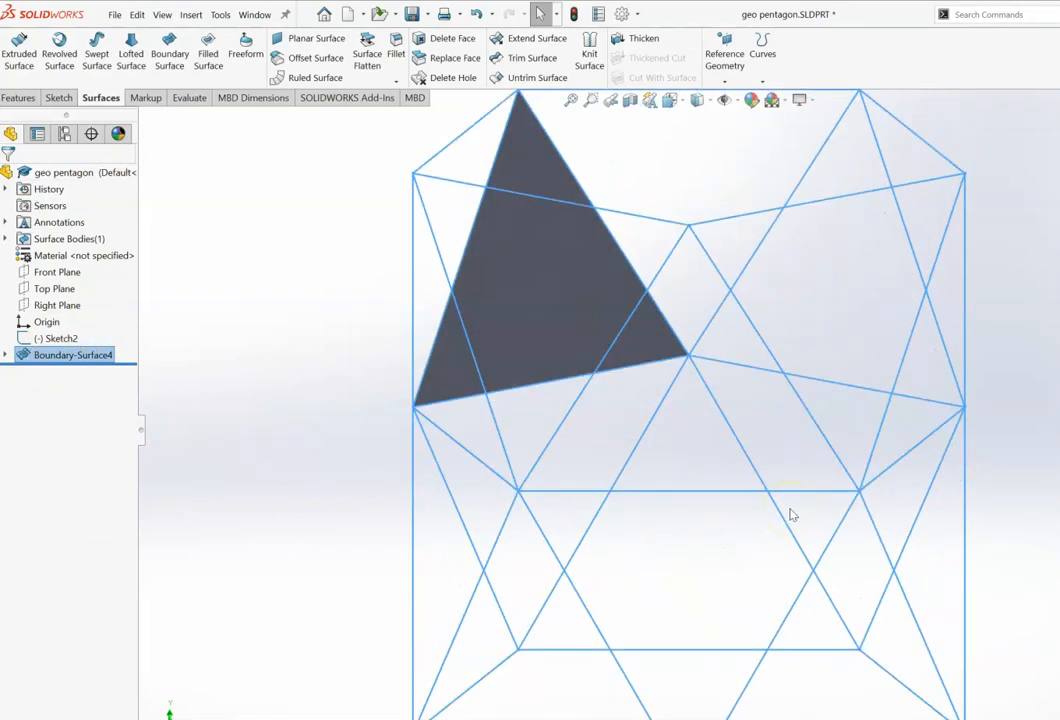
pyautogui.press('Down')
pyautogui.press('Down')
pyautogui.press('Down')
pyautogui.press('Up')
pyautogui.press('Up')
pyautogui.press('Up')
pyautogui.press('Down')
pyautogui.press('Down')
pyautogui.press('Down')
pyautogui.press('Up')
pyautogui.press('Up')
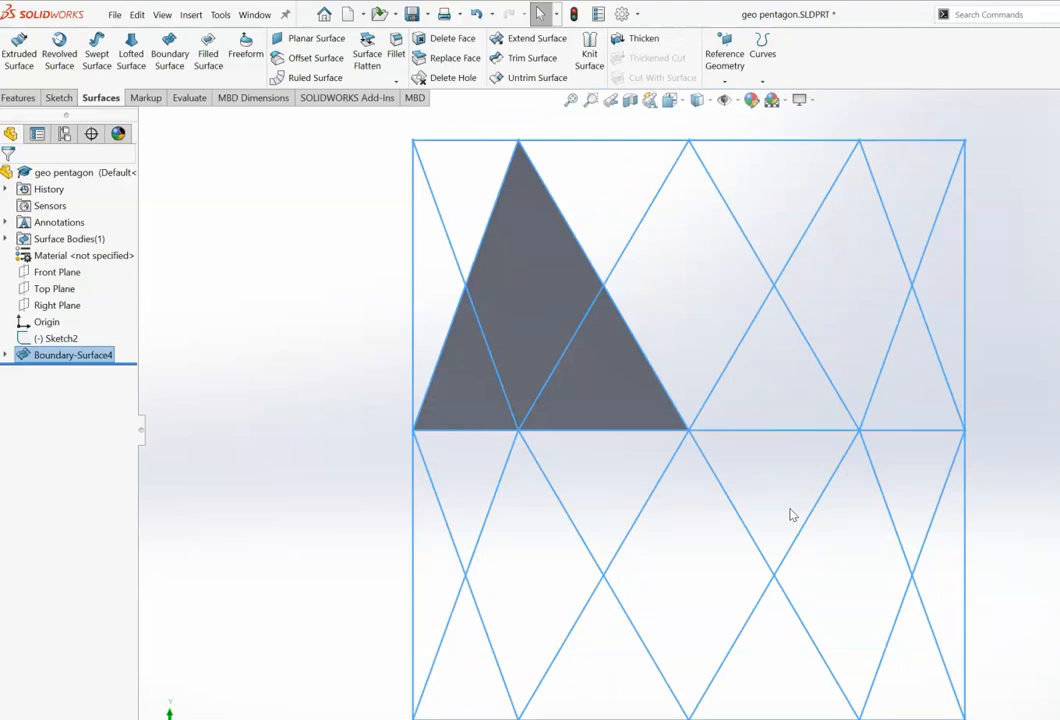
pyautogui.press('Right')
pyautogui.press('Right')
pyautogui.press('Right')
pyautogui.press('Right')
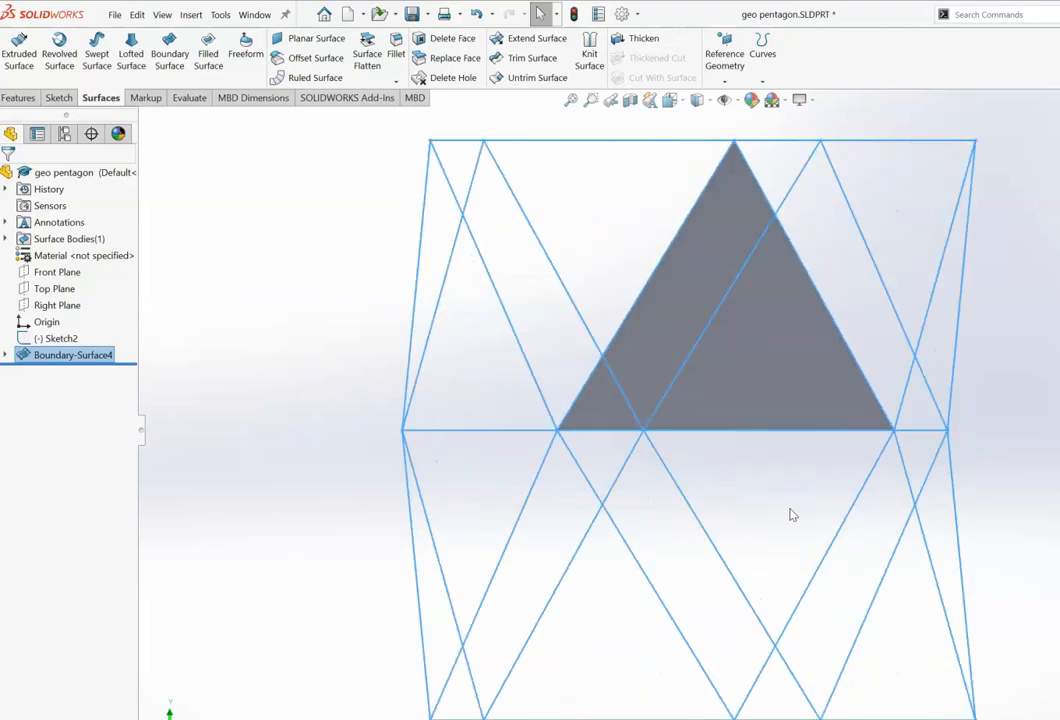
pyautogui.press('Left')
pyautogui.press('Left')
pyautogui.press('Left')
pyautogui.press('Left')
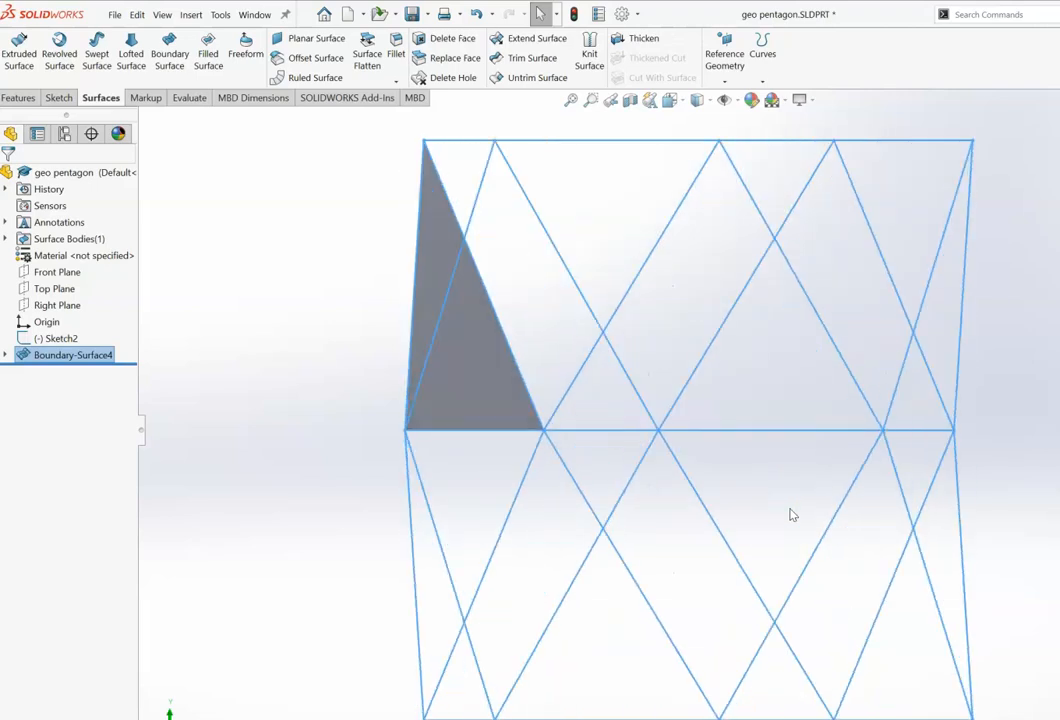
pyautogui.press('Down')
pyautogui.press('Down')
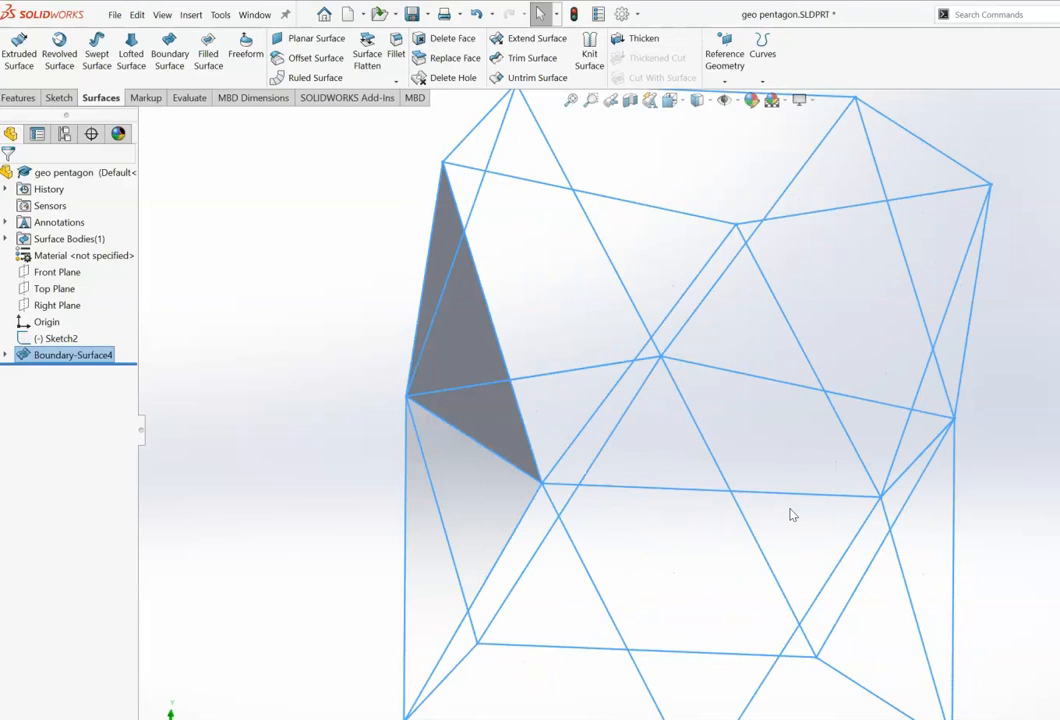
pyautogui.press('Left')
pyautogui.press('Left')
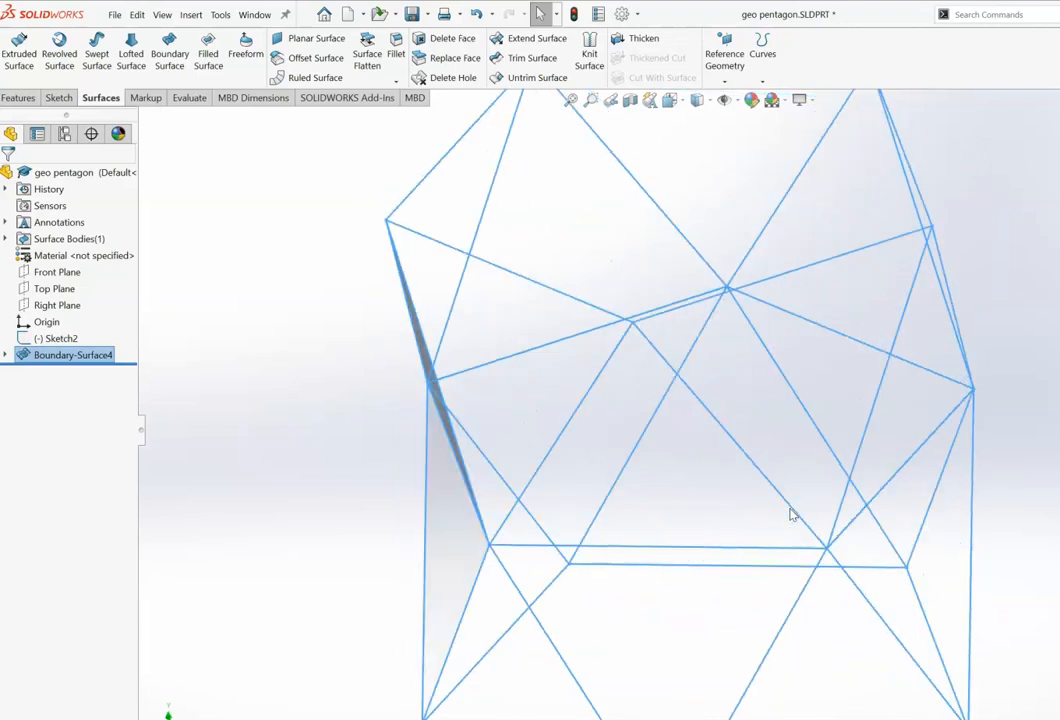
pyautogui.press('Left')
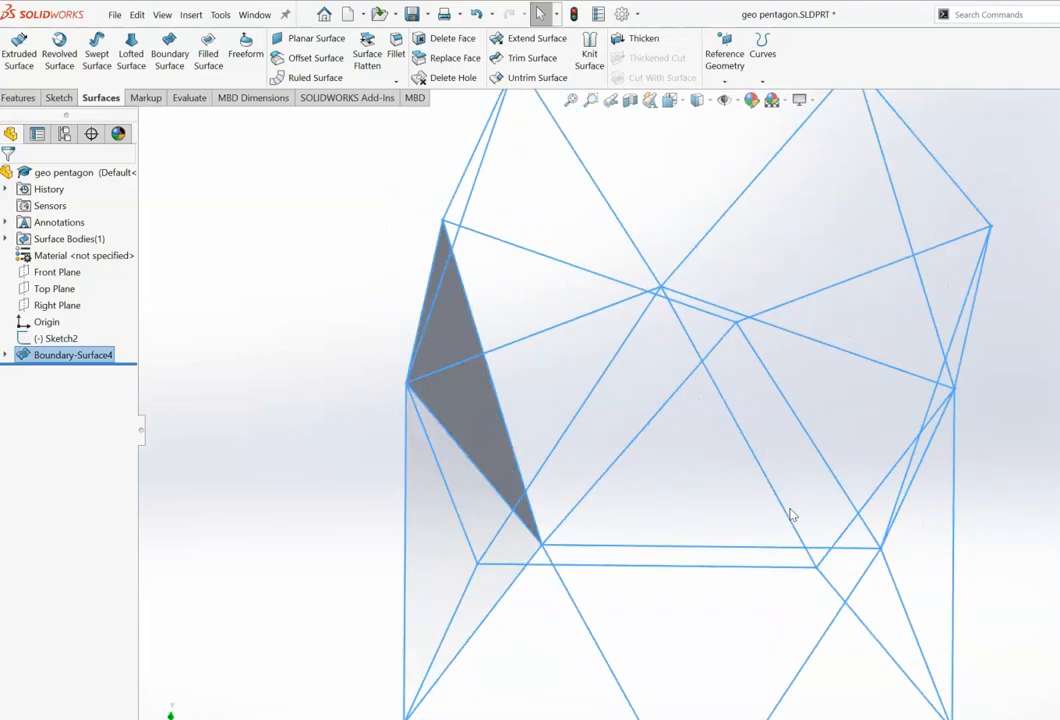
pyautogui.press('Left')
pyautogui.press('Left')
pyautogui.press('Left')
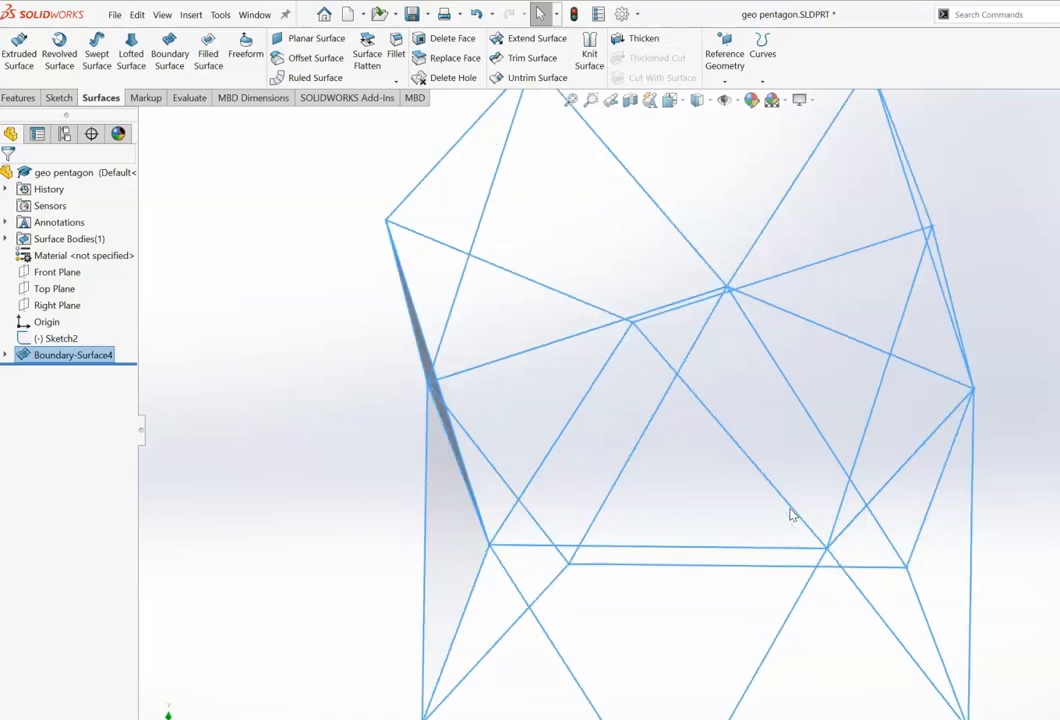
pyautogui.press('Left')
pyautogui.press('Left')
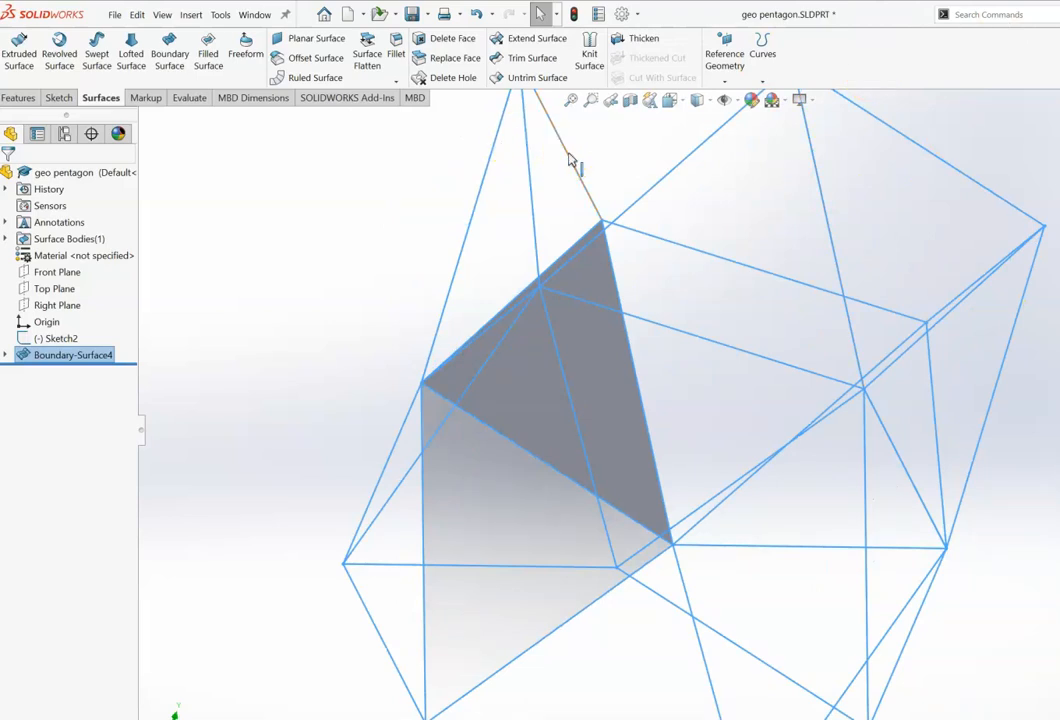
# Step: Start another Boundary Surface and pick the adjacent triangle's upper edge and the first surface's shared edge as Direction 1 curves
pyautogui.click(169, 53)
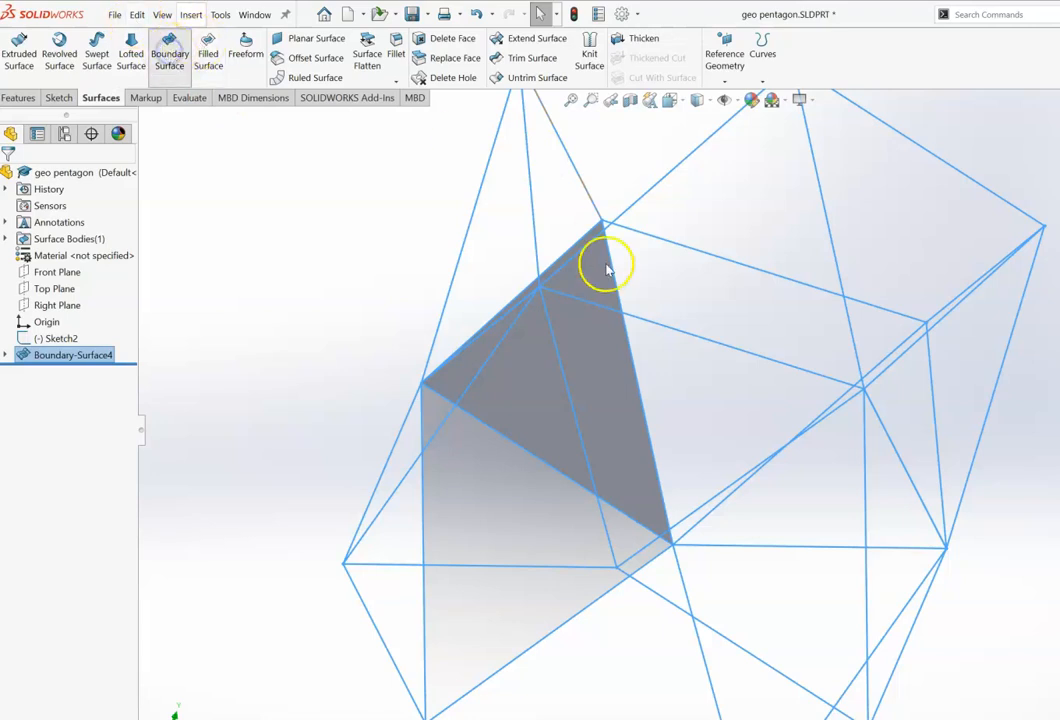
pyautogui.click(590, 205)
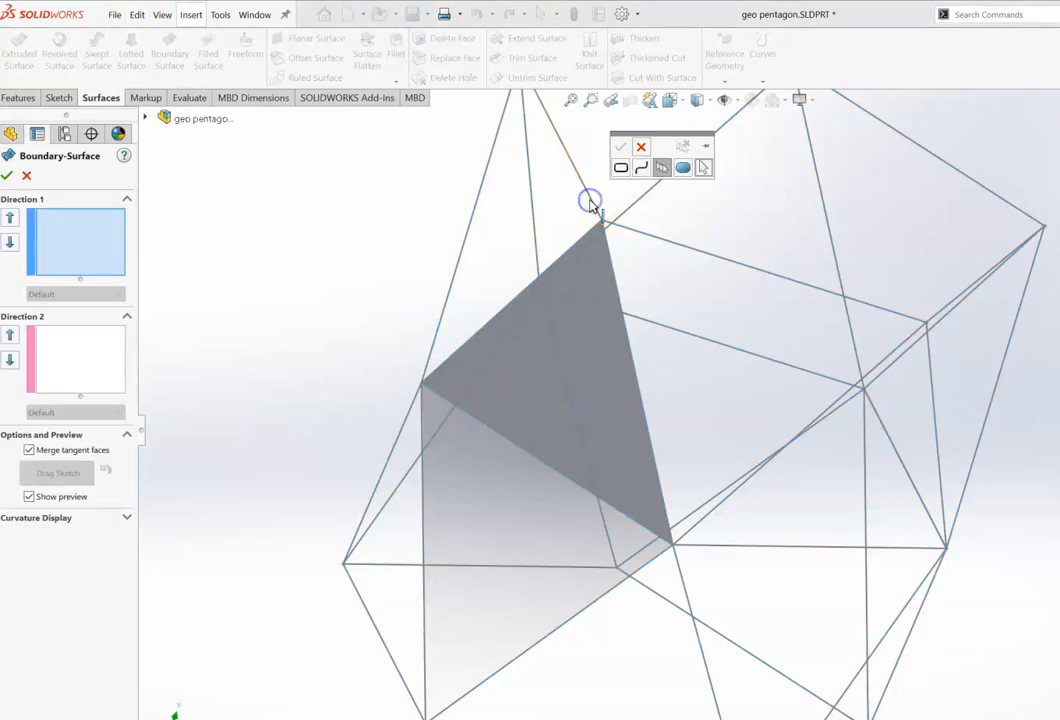
pyautogui.click(592, 199)
pyautogui.click(624, 147)
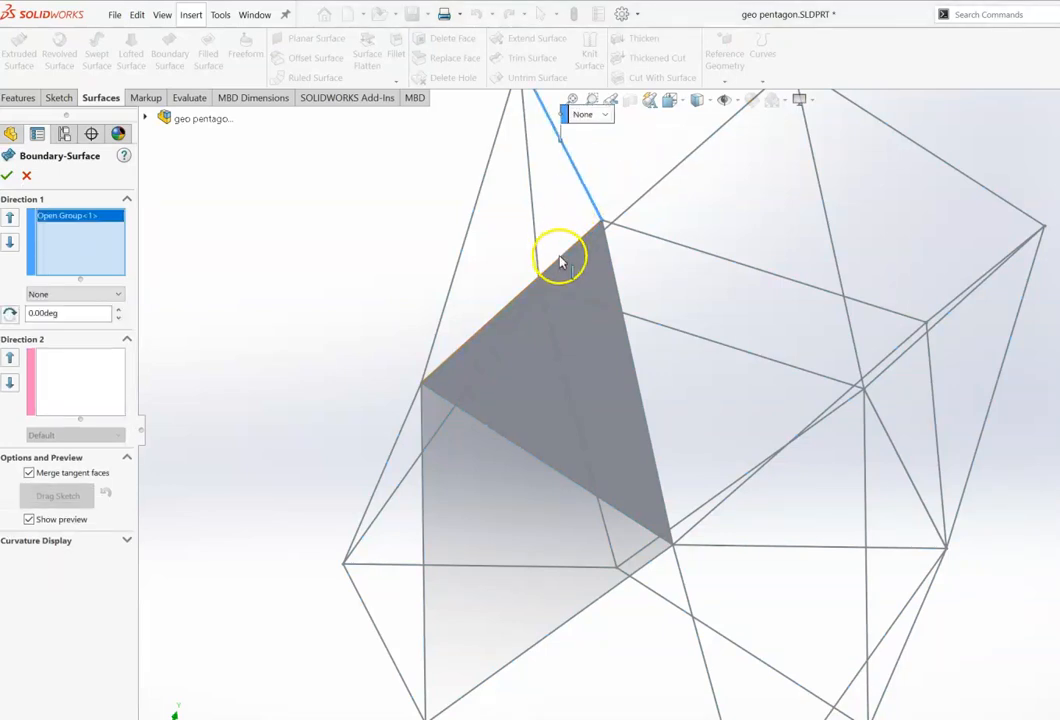
pyautogui.click(559, 258)
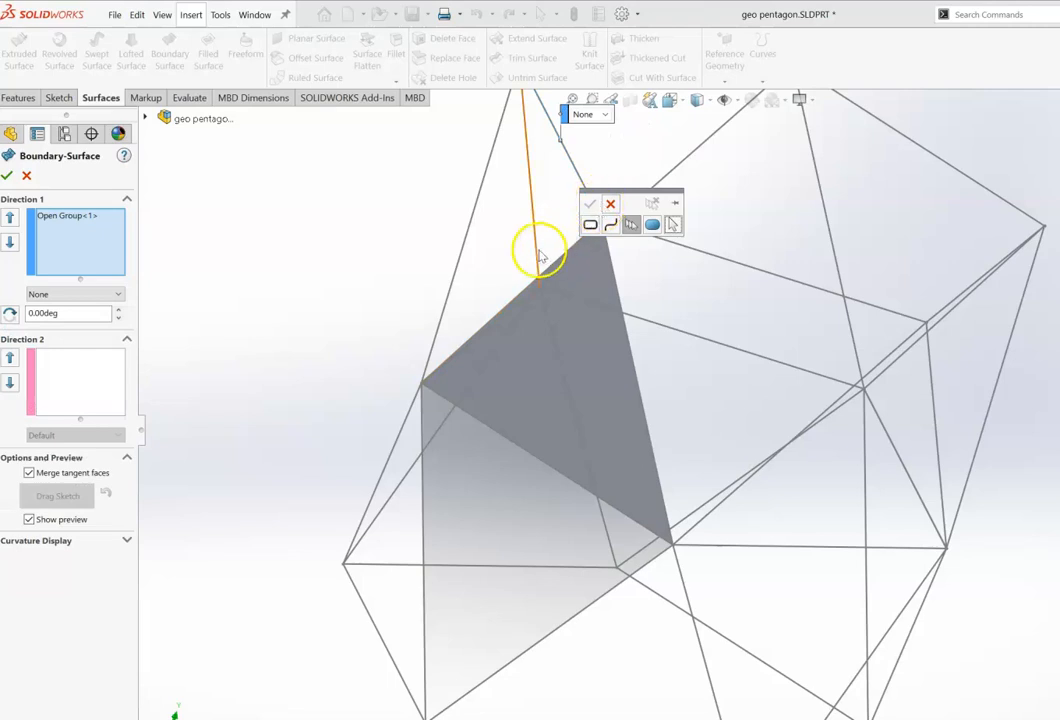
pyautogui.click(551, 267)
pyautogui.click(587, 205)
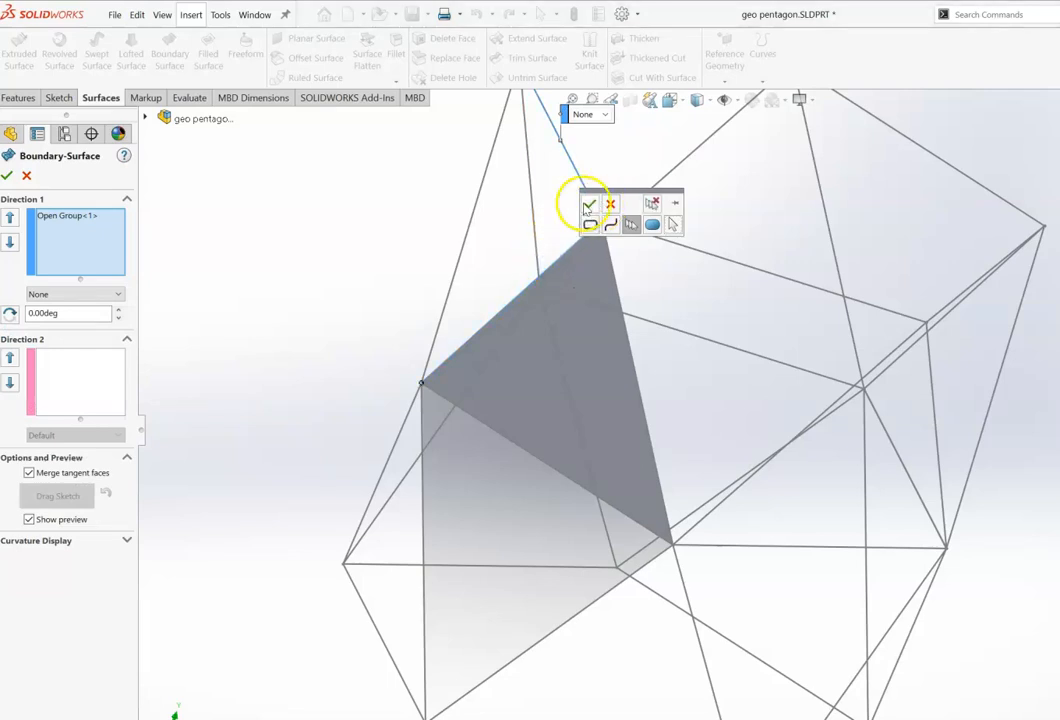
# Step: Pick the adjacent triangle's outer edge as the Direction 2 curve and accept the second boundary surface
pyautogui.click(87, 376)
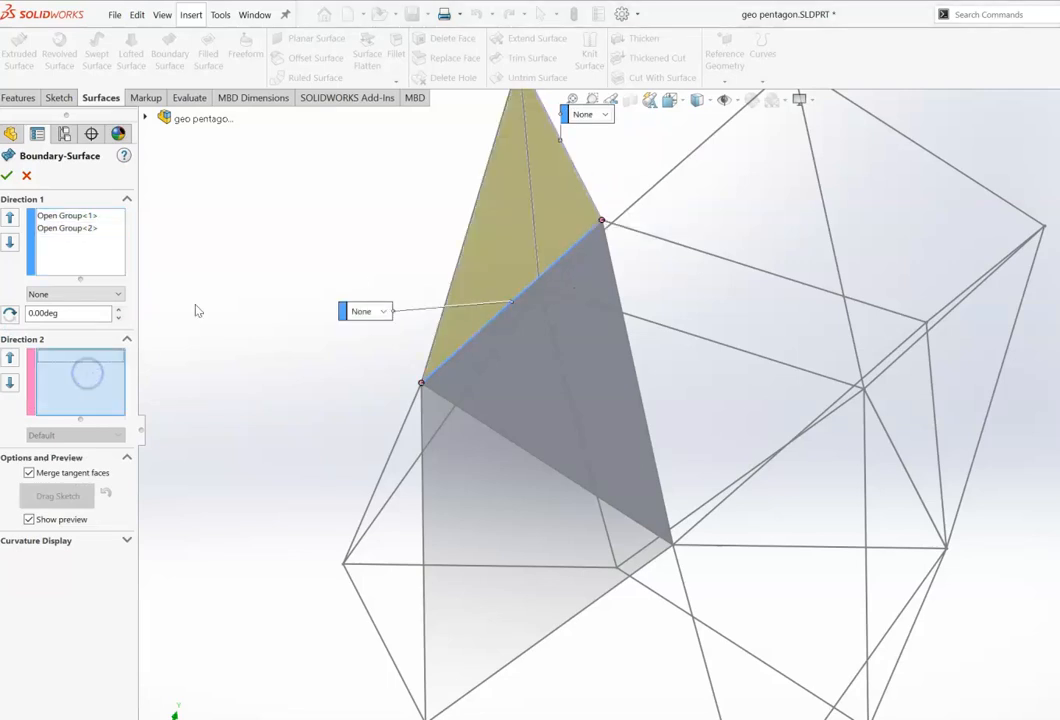
pyautogui.click(476, 212)
pyautogui.click(361, 157)
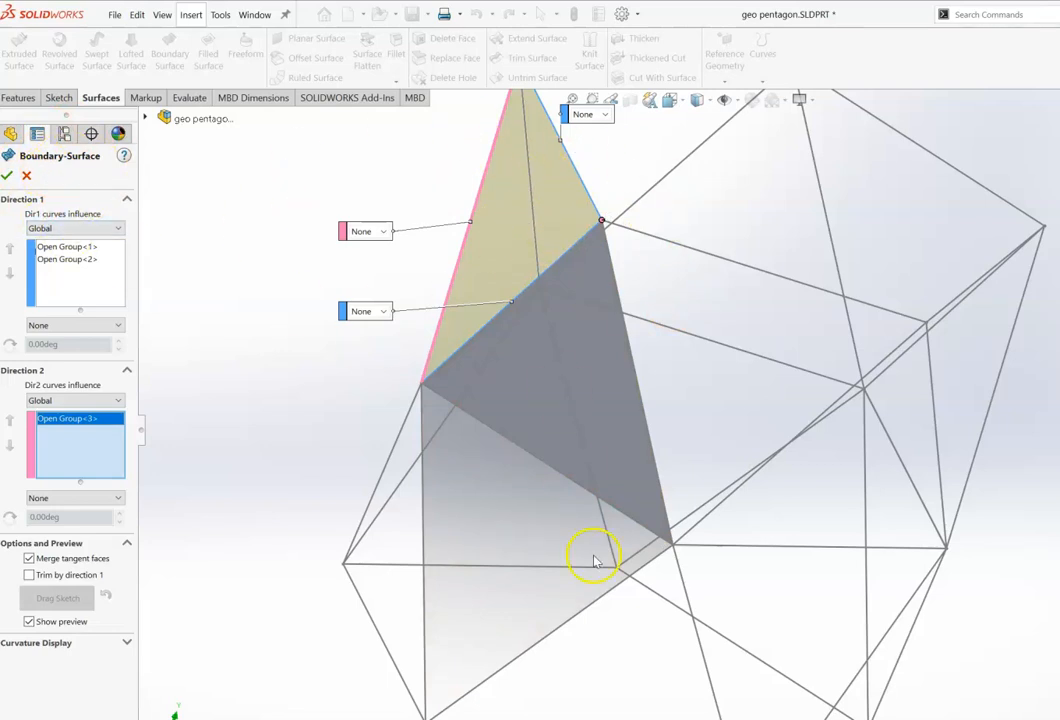
pyautogui.press('Right')
pyautogui.press('Right')
pyautogui.press('Right')
pyautogui.press('Right')
pyautogui.press('Right')
pyautogui.press('Right')
pyautogui.press('Right')
pyautogui.press('Right')
pyautogui.press('Right')
pyautogui.press('Right')
pyautogui.press('Right')
pyautogui.press('Right')
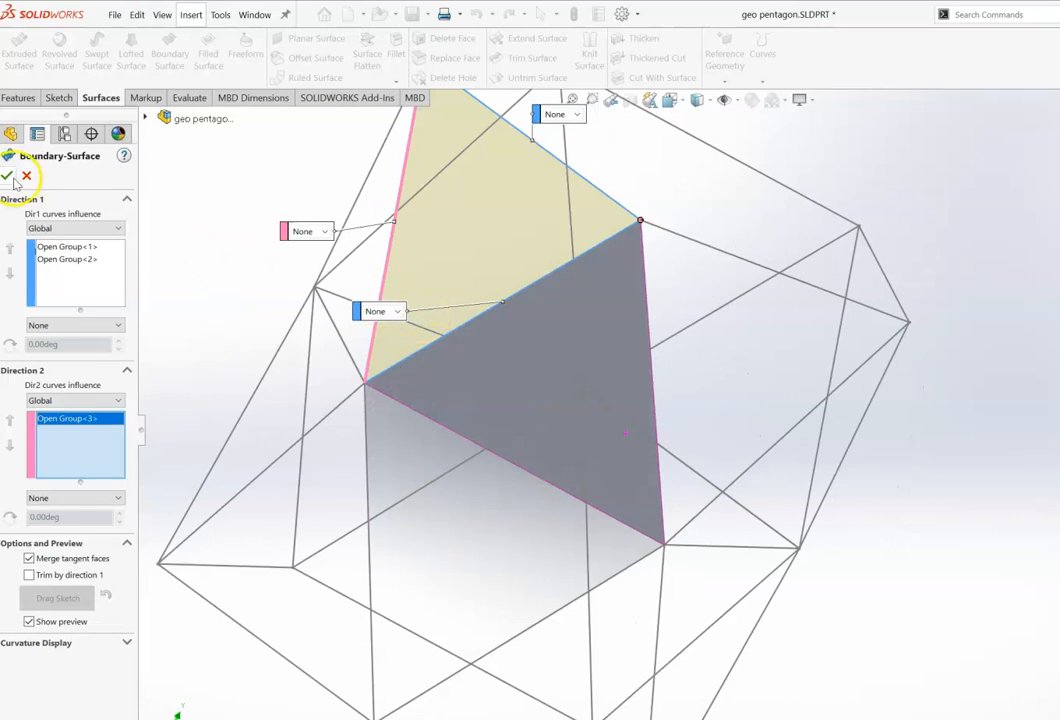
pyautogui.click(8, 176)
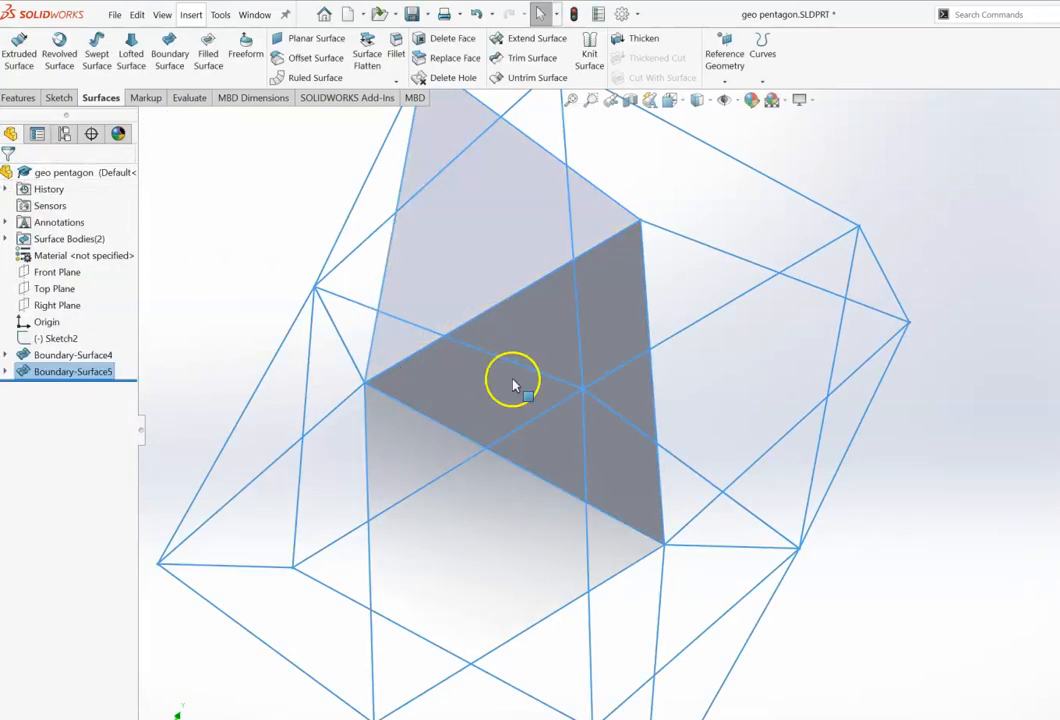
# Step: Rotate the view to examine the two triangular boundary surfaces and the remaining open faces
pyautogui.press('Right')
pyautogui.press('Right')
pyautogui.press('Right')
pyautogui.press('Right')
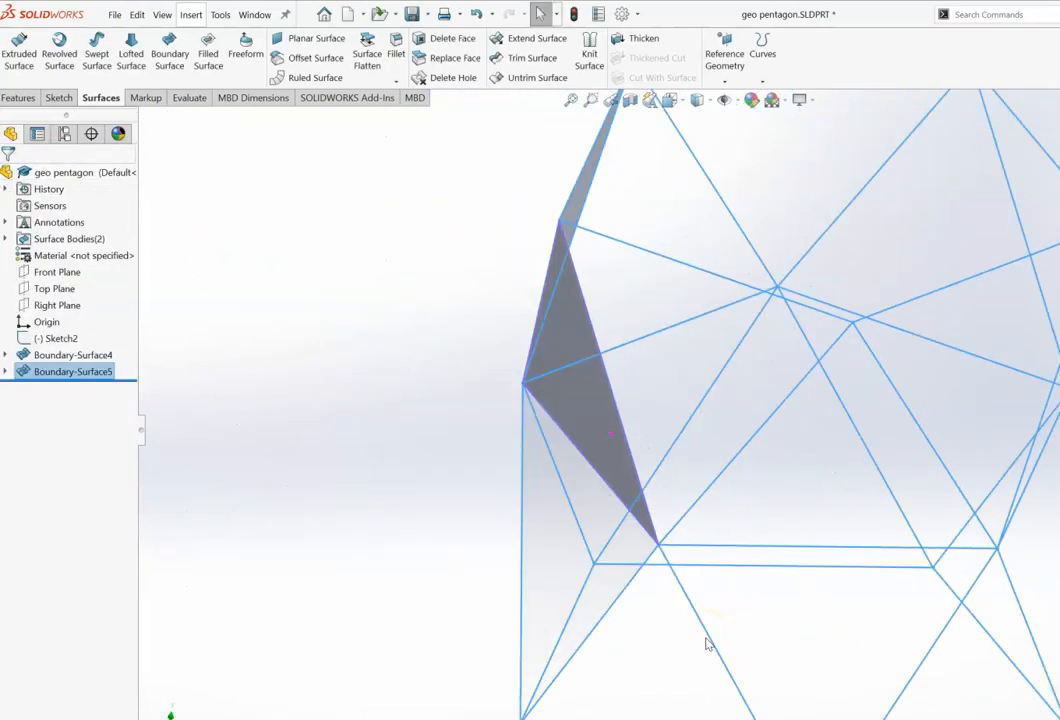
pyautogui.press('Right')
pyautogui.press('Right')
pyautogui.press('Right')
pyautogui.press('Right')
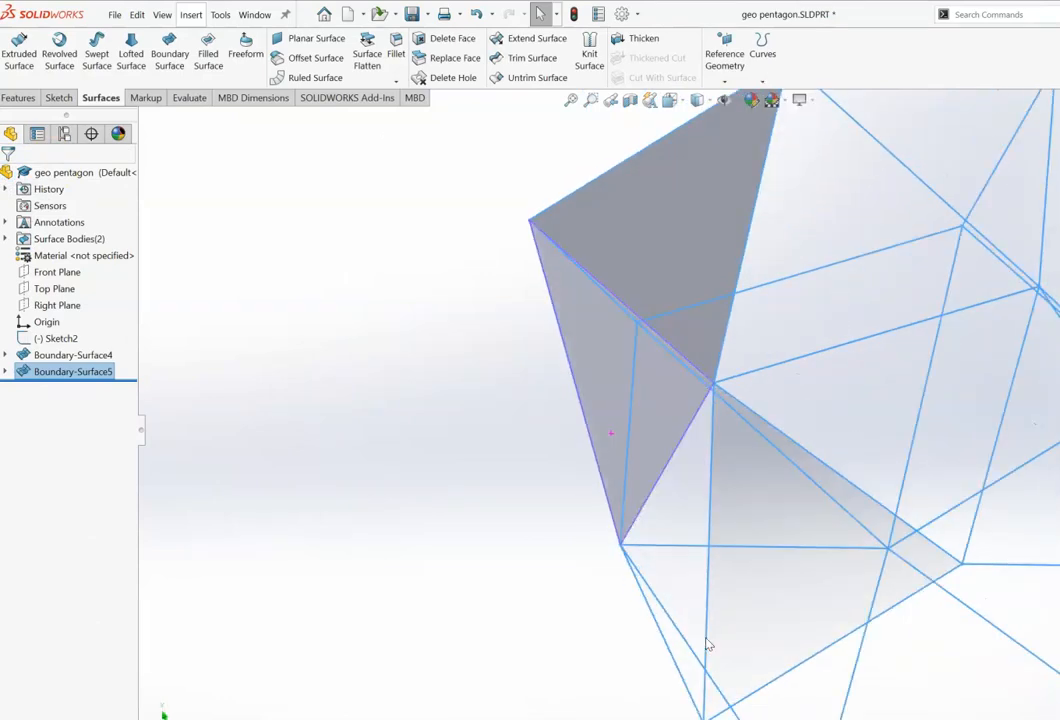
pyautogui.press('Right')
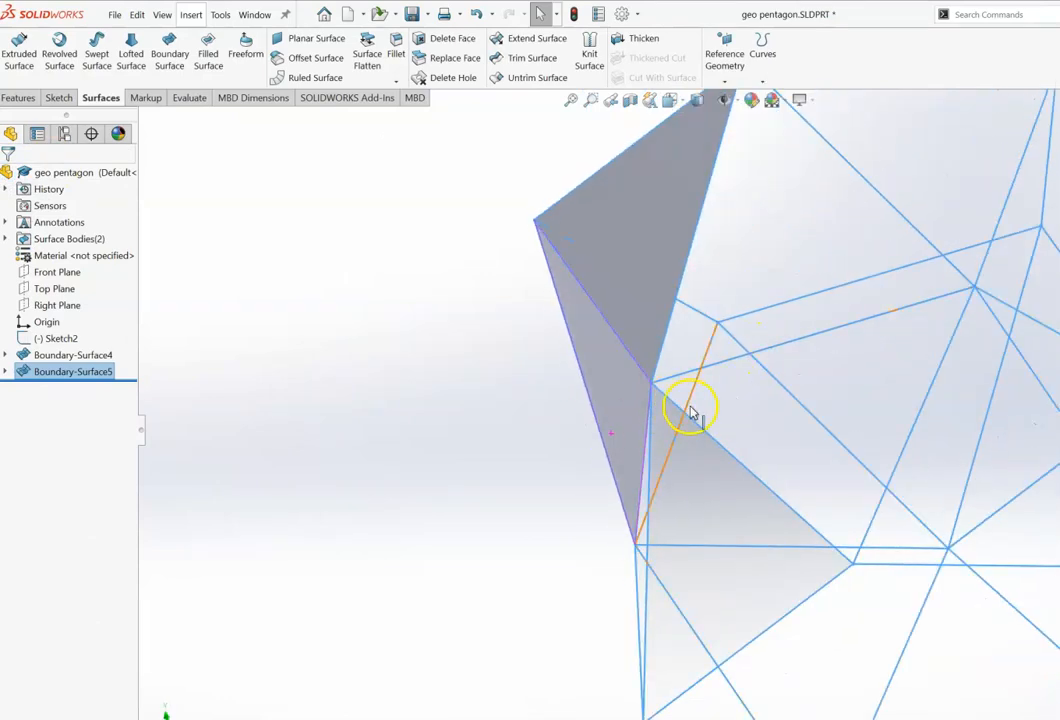
# Step: Start another Boundary Surface and pick the next triangle's upper edge and its right edge as Direction 1 curves
pyautogui.click(169, 53)
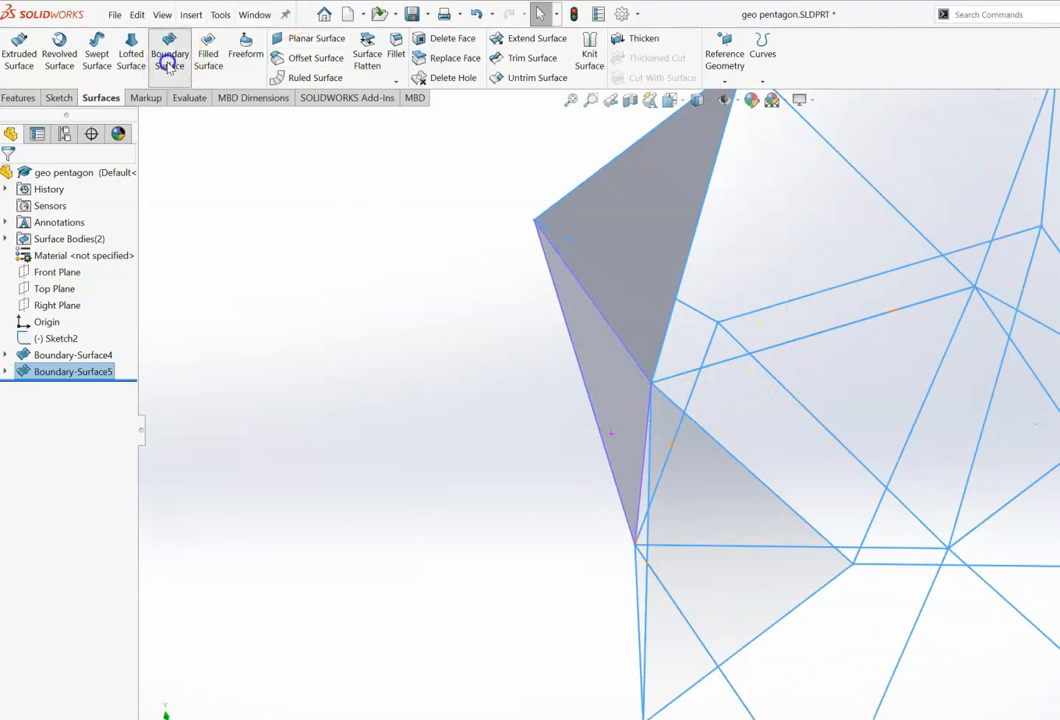
pyautogui.click(684, 307)
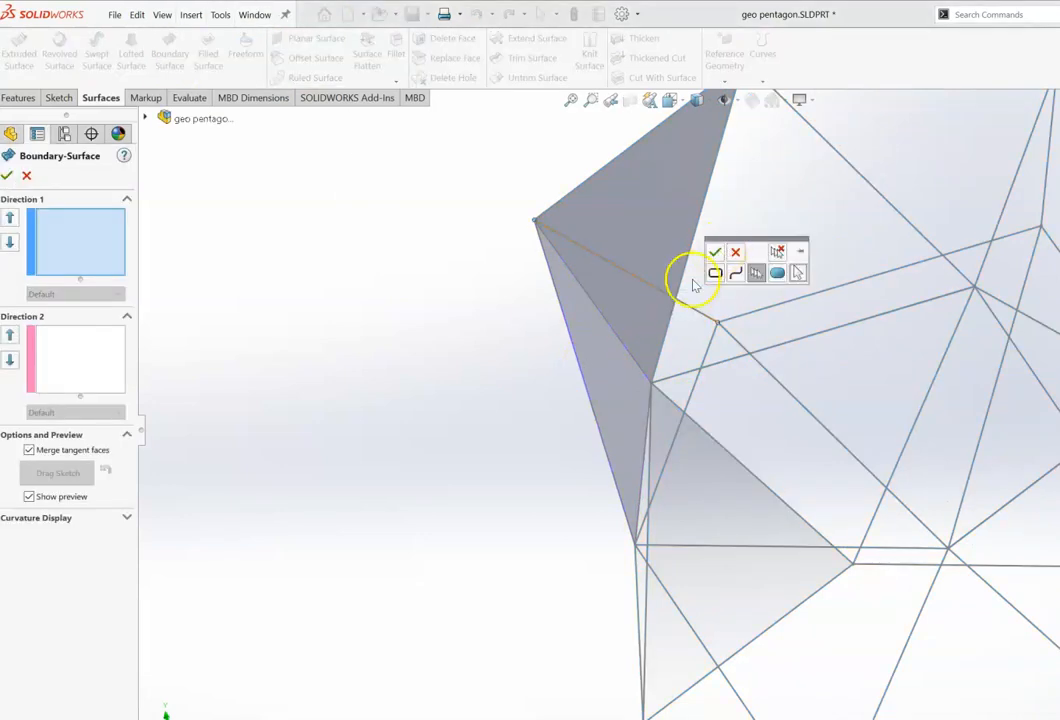
pyautogui.click(714, 254)
pyautogui.click(712, 405)
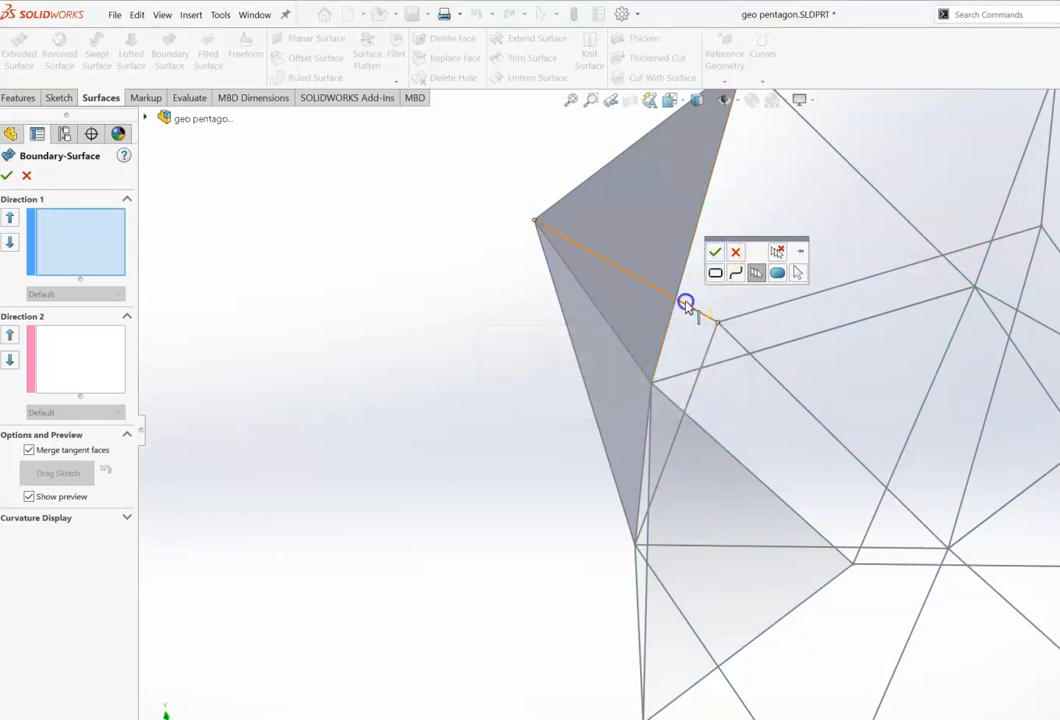
pyautogui.click(714, 251)
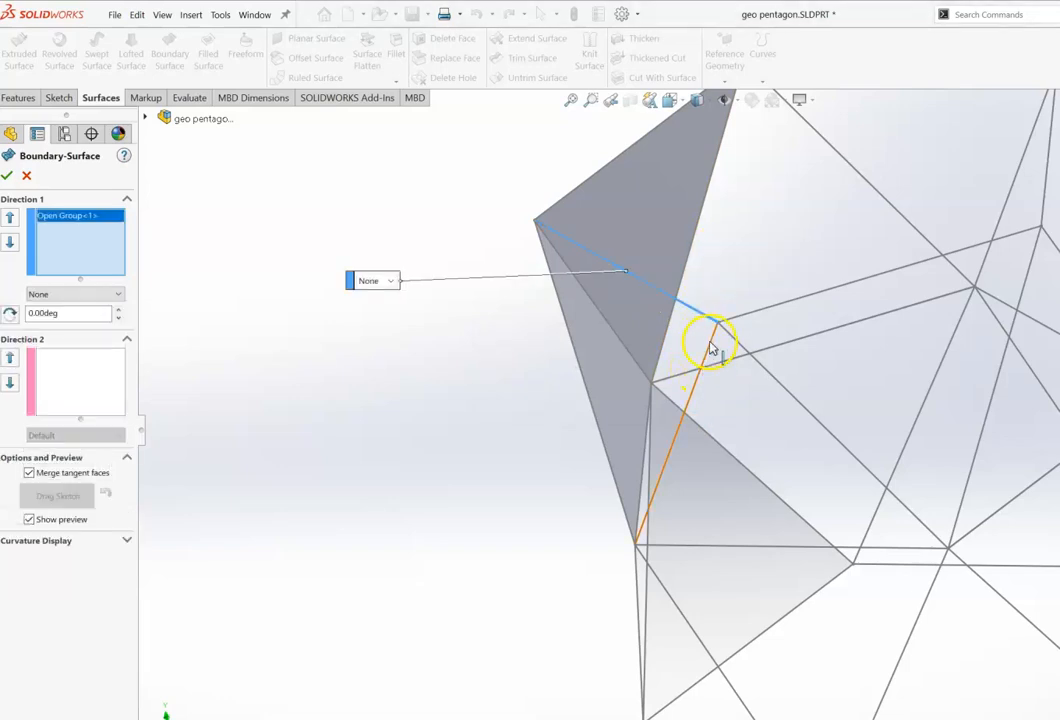
pyautogui.click(710, 346)
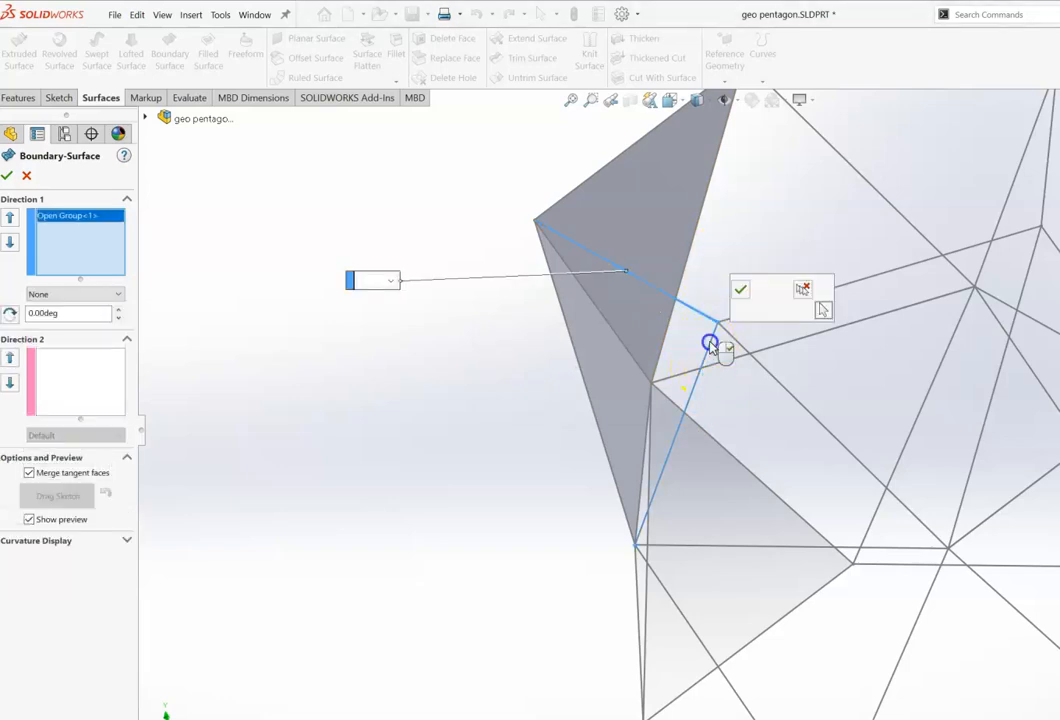
pyautogui.click(740, 289)
# Step: Pick the triangle's left outer edge as the Direction 2 curve and accept the third boundary surface
pyautogui.click(95, 375)
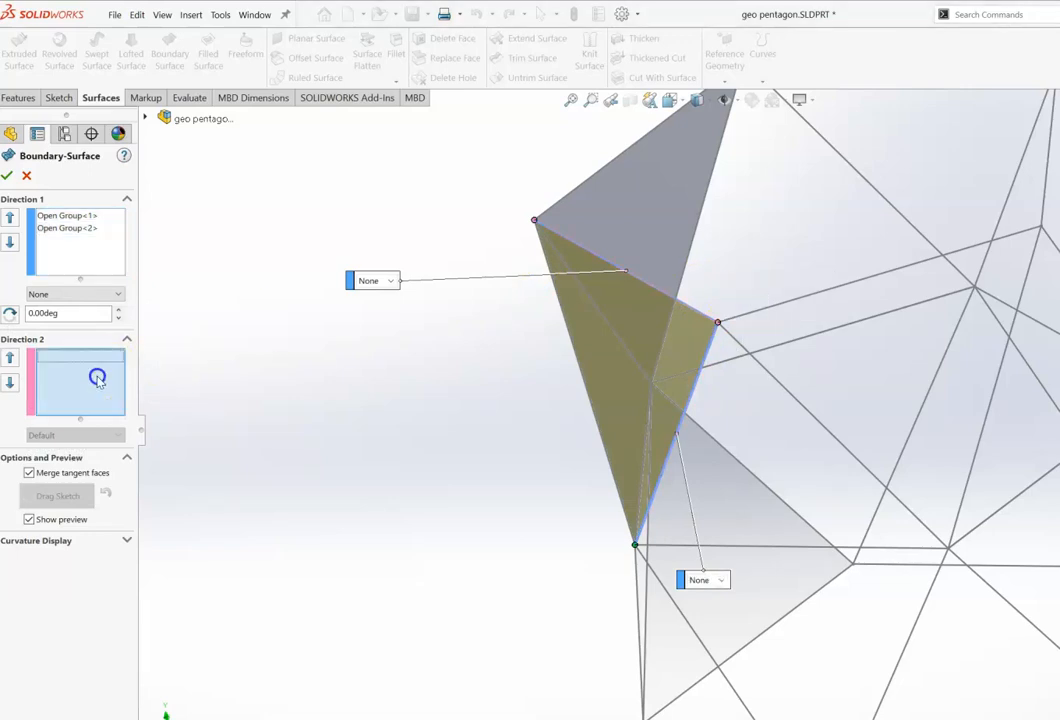
pyautogui.click(604, 448)
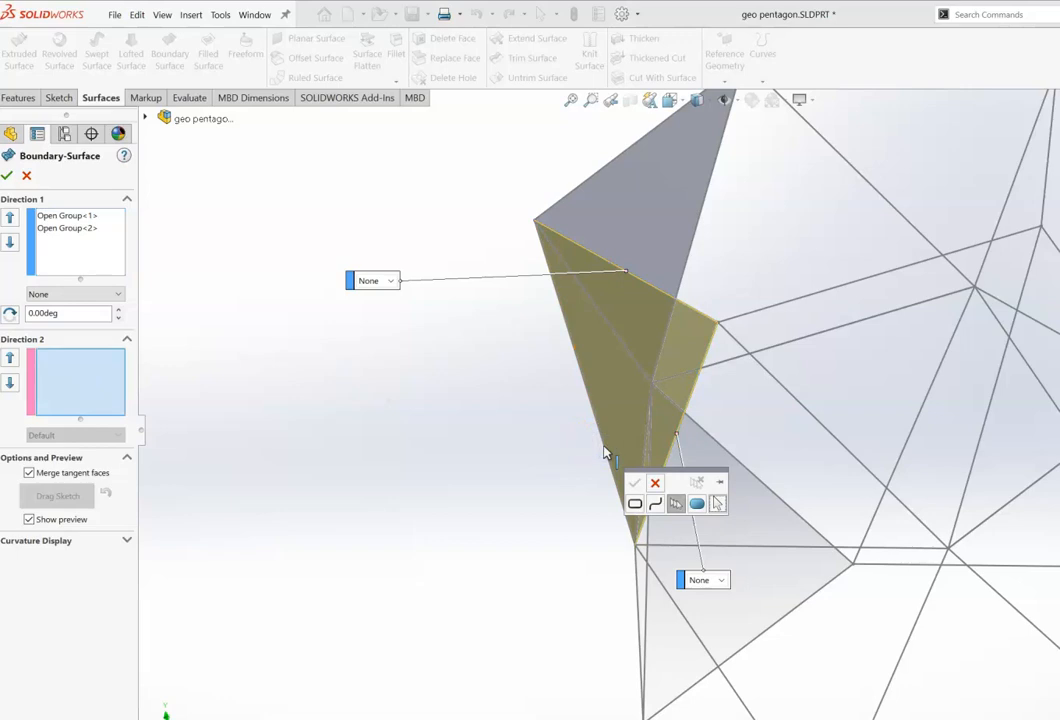
pyautogui.click(634, 484)
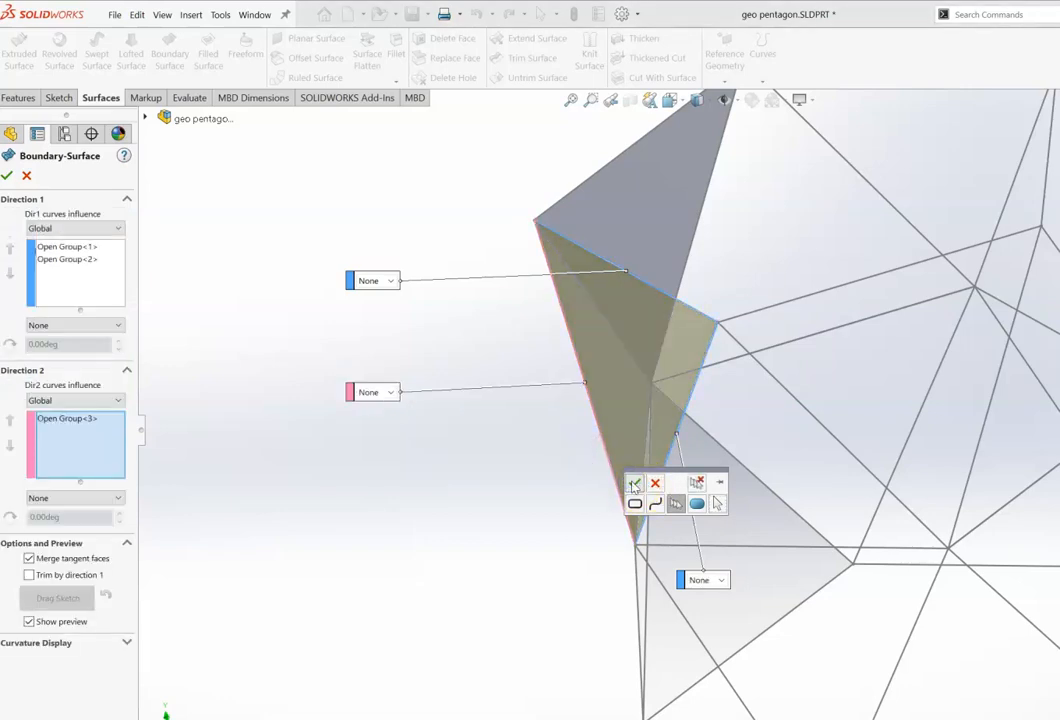
pyautogui.click(6, 177)
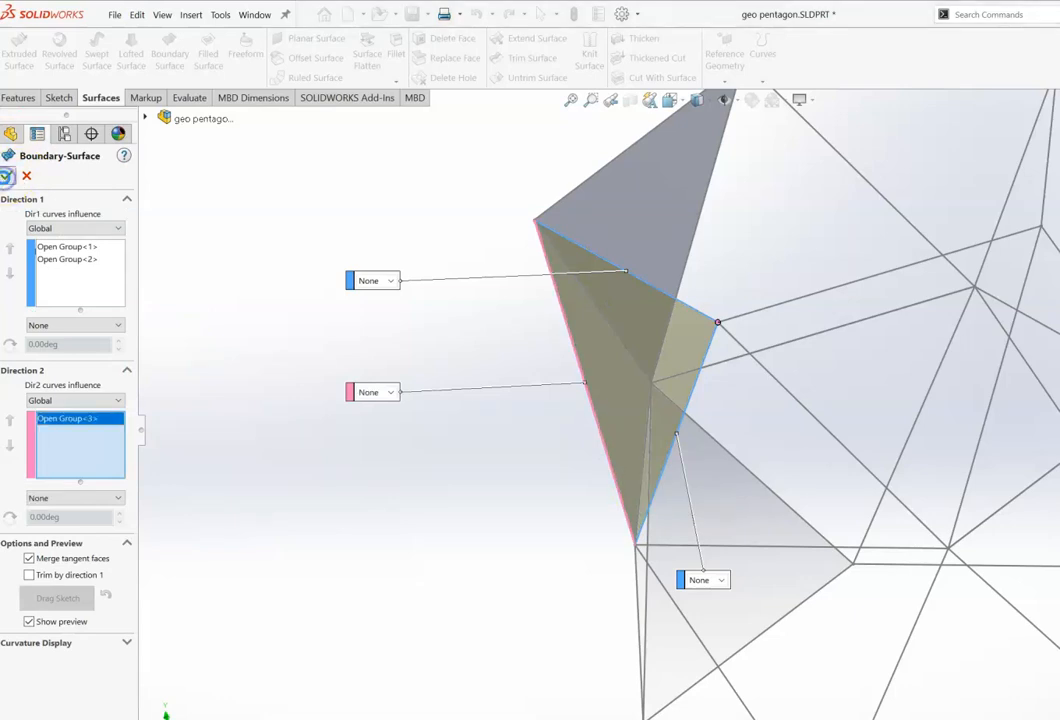
# Step: Rotate the view to inspect the three triangular boundary surfaces within the wireframe
pyautogui.press('Down')
pyautogui.press('Down')
pyautogui.press('Down')
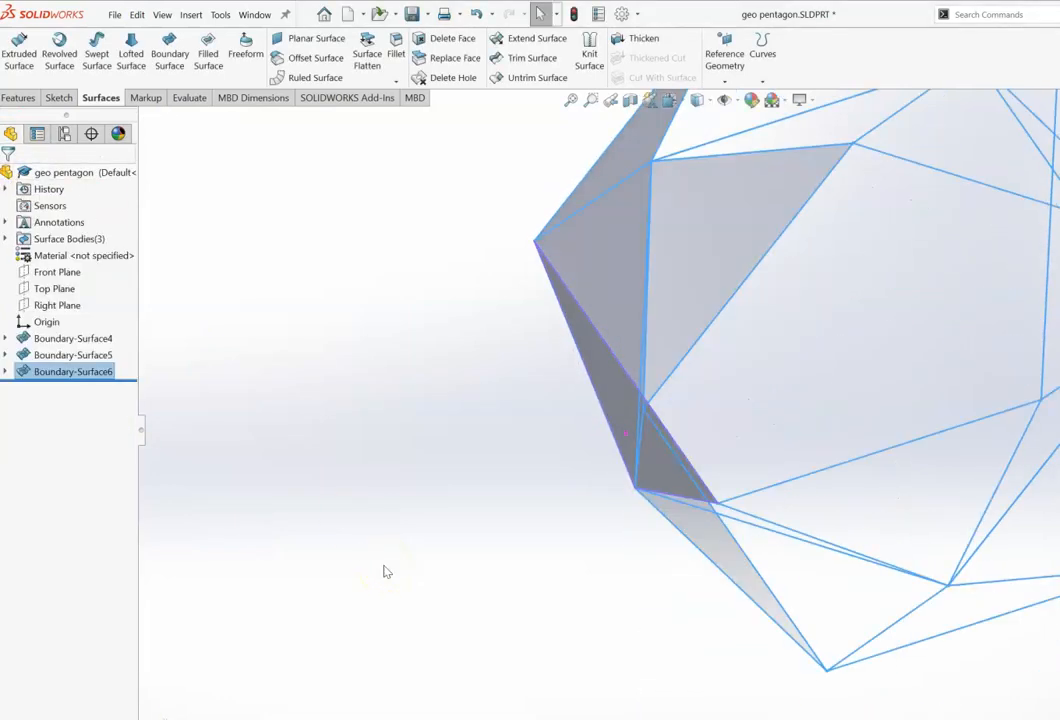
pyautogui.press('Down')
pyautogui.press('Down')
pyautogui.press('Down')
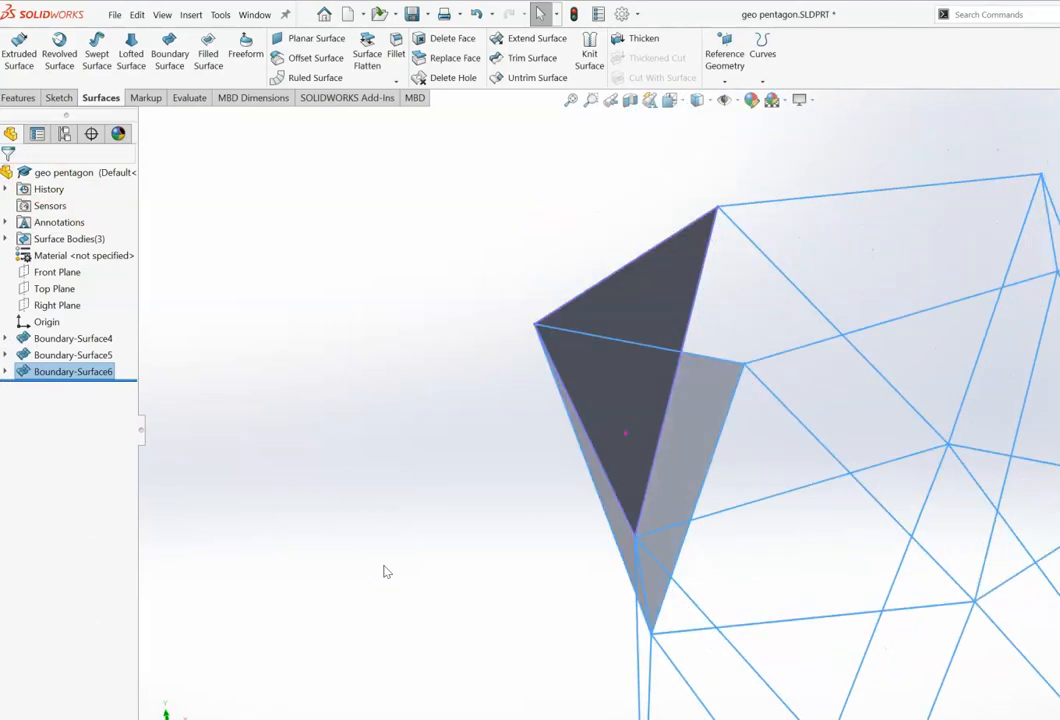
pyautogui.press('Left')
pyautogui.press('Left')
pyautogui.press('Left')
pyautogui.press('Left')
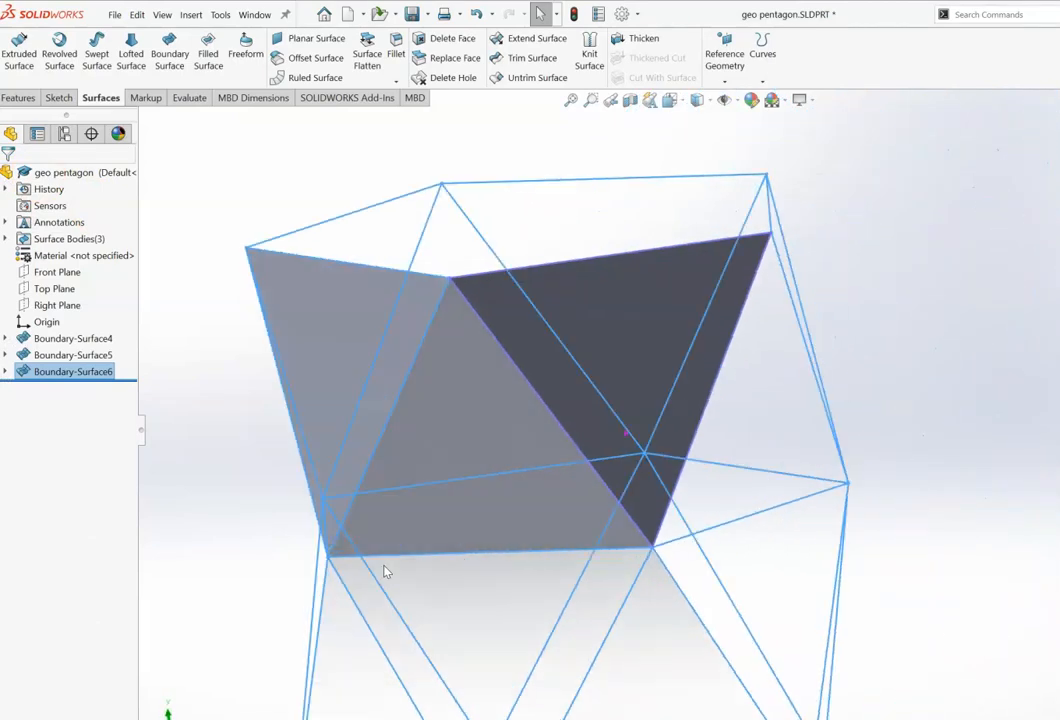
pyautogui.press('Left')
pyautogui.press('Left')
pyautogui.press('Right')
pyautogui.press('Right')
pyautogui.press('Right')
pyautogui.press('Right')
pyautogui.press('Right')
pyautogui.press('Right')
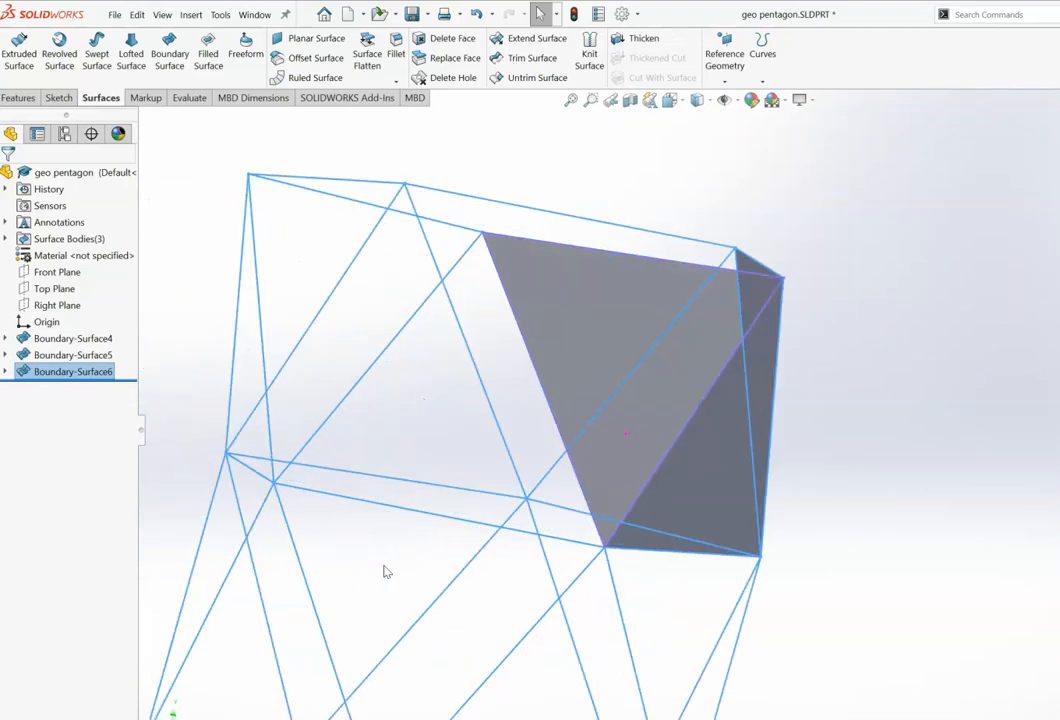
pyautogui.press('Down')
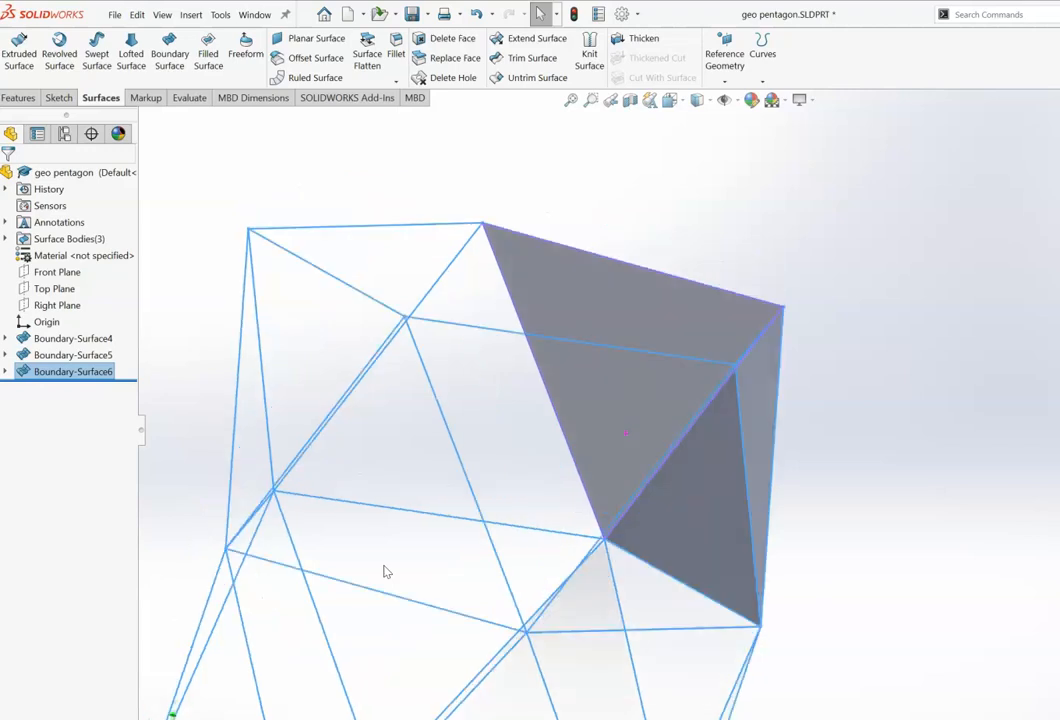
pyautogui.press('Down')
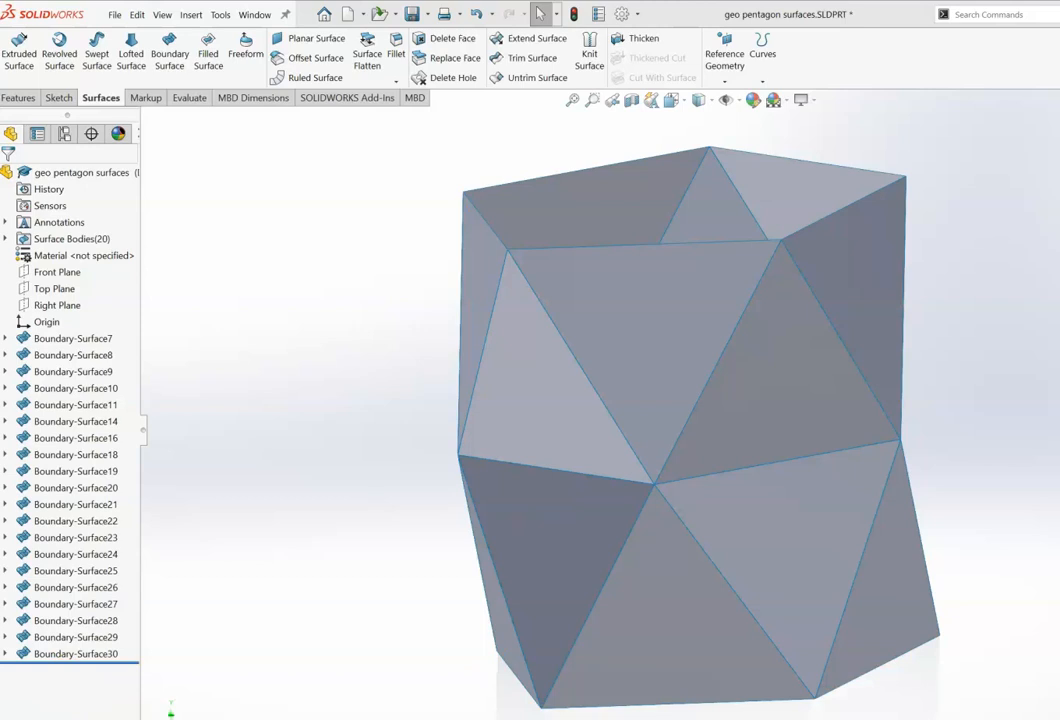
# Step: Rotate the view to examine the fully surfaced geodesic band from several angles
pyautogui.press('Right')
pyautogui.press('Right')
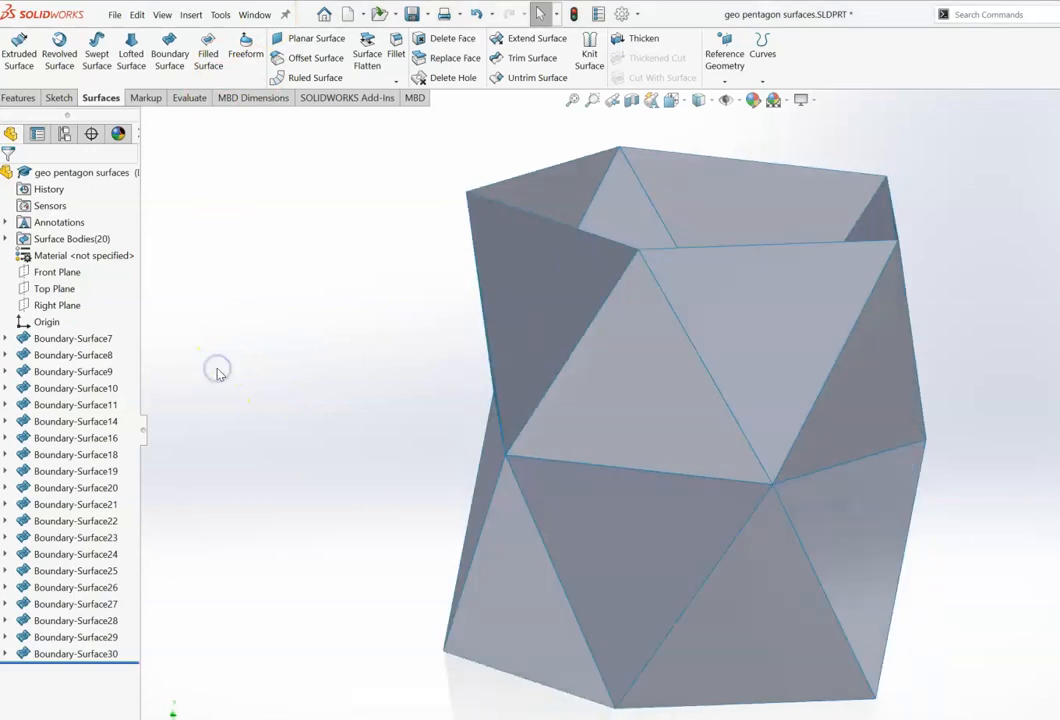
pyautogui.press('Right')
pyautogui.press('Right')
pyautogui.press('Right')
pyautogui.press('Down')
pyautogui.press('Down')
pyautogui.press('Down')
pyautogui.press('Down')
pyautogui.press('Down')
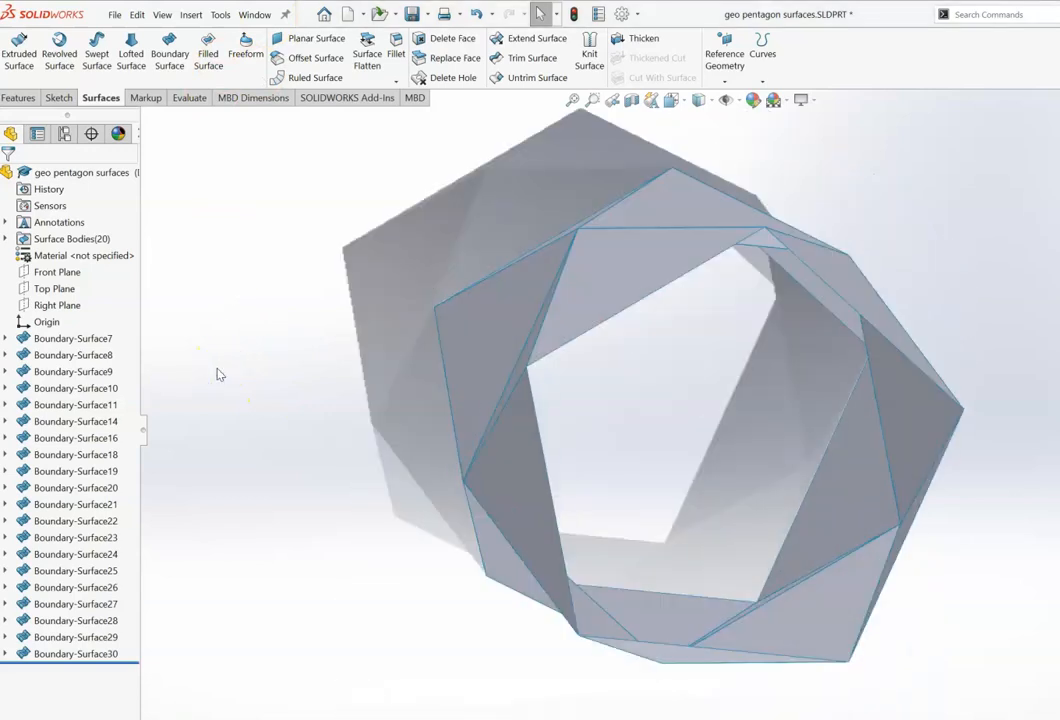
pyautogui.press('Left')
pyautogui.press('Left')
pyautogui.press('Left')
pyautogui.press('Left')
pyautogui.press('Left')
pyautogui.press('Left')
pyautogui.press('Left')
pyautogui.press('Left')
pyautogui.press('Left')
pyautogui.press('Left')
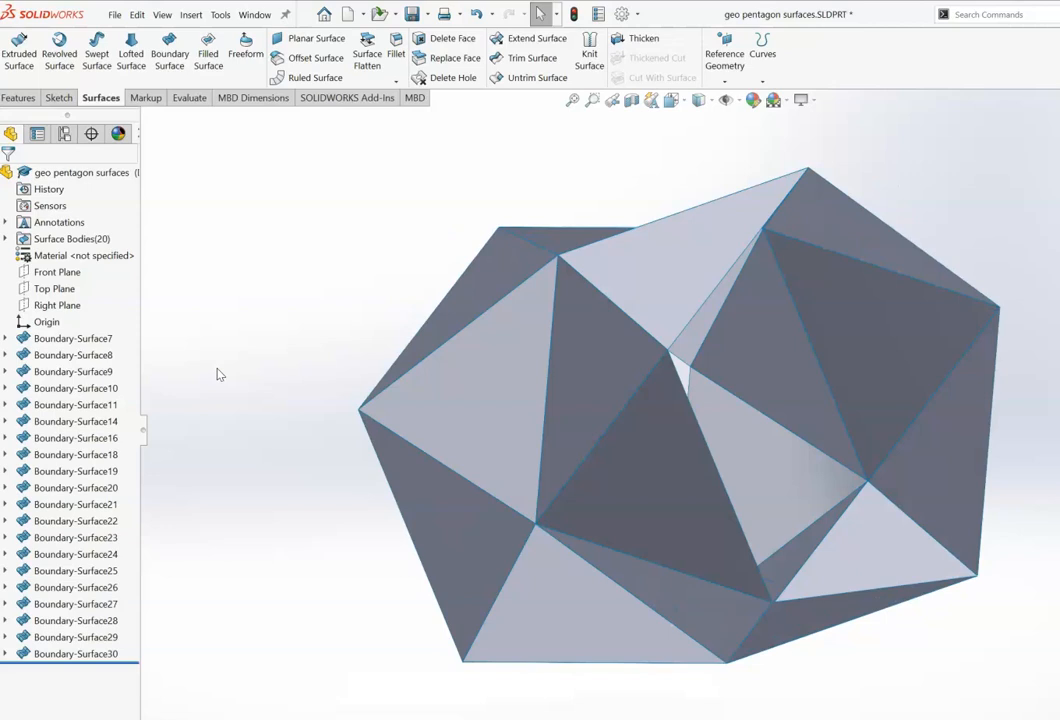
pyautogui.press('Left')
pyautogui.press('Left')
pyautogui.press('Left')
pyautogui.press('Up')
pyautogui.press('Up')
pyautogui.press('Up')
pyautogui.press('Up')
pyautogui.press('Up')
pyautogui.press('Up')
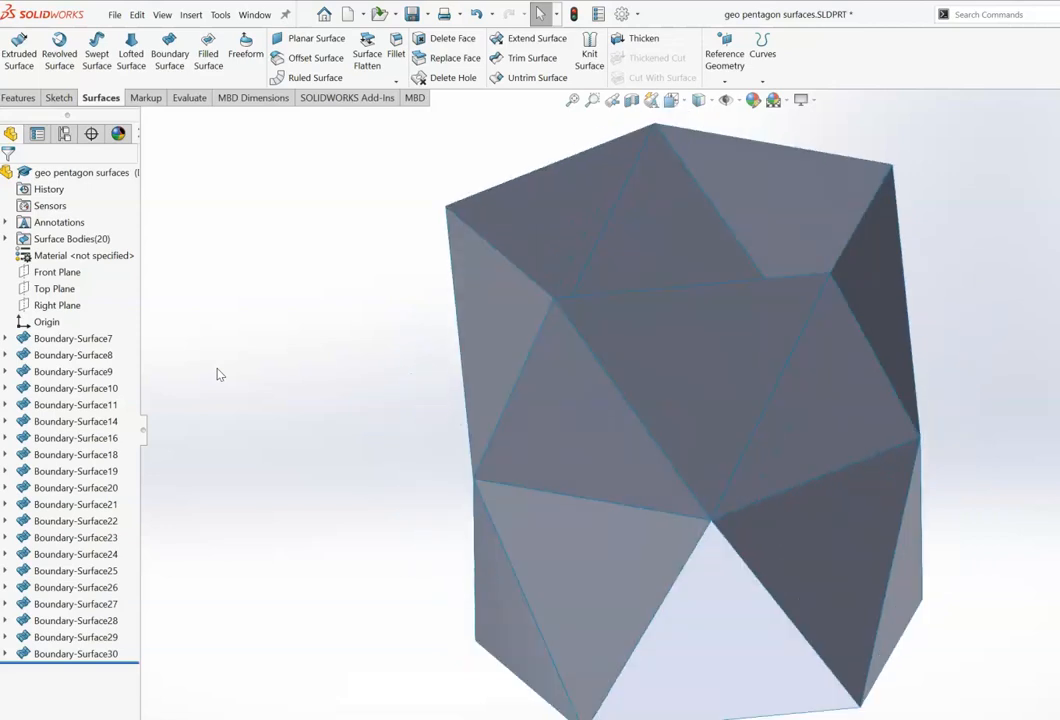
pyautogui.press('Up')
pyautogui.press('Up')
pyautogui.press('Up')
pyautogui.press('Up')
pyautogui.press('Up')
pyautogui.press('Up')
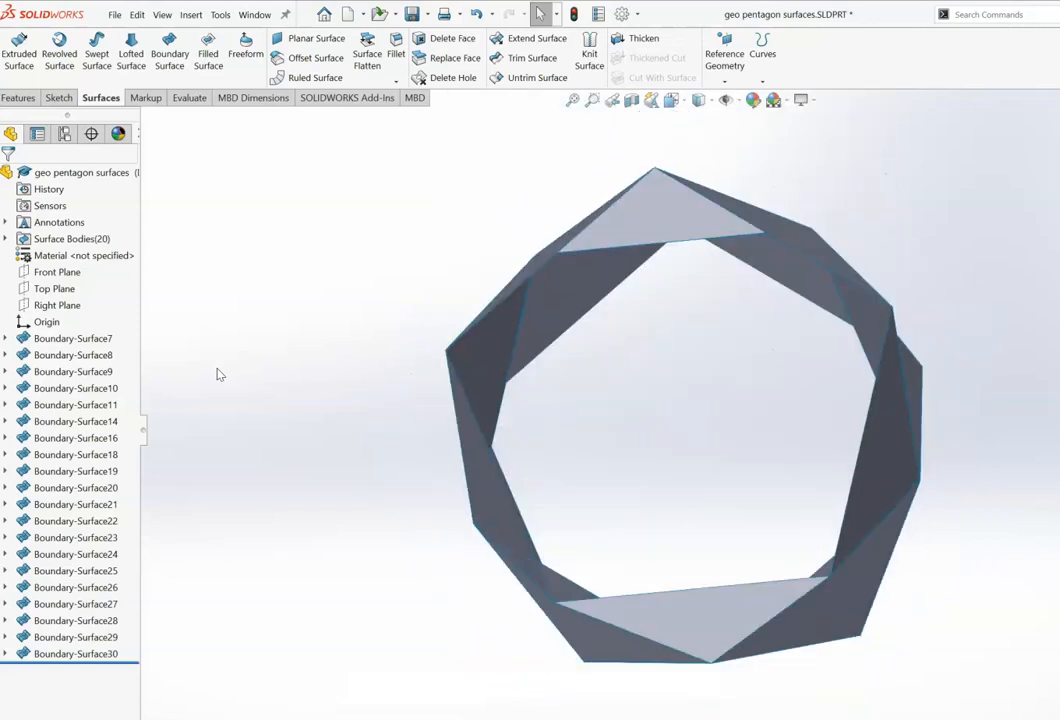
pyautogui.press('Up')
pyautogui.press('Up')
pyautogui.press('Up')
pyautogui.press('Up')
pyautogui.press('Up')
pyautogui.press('Up')
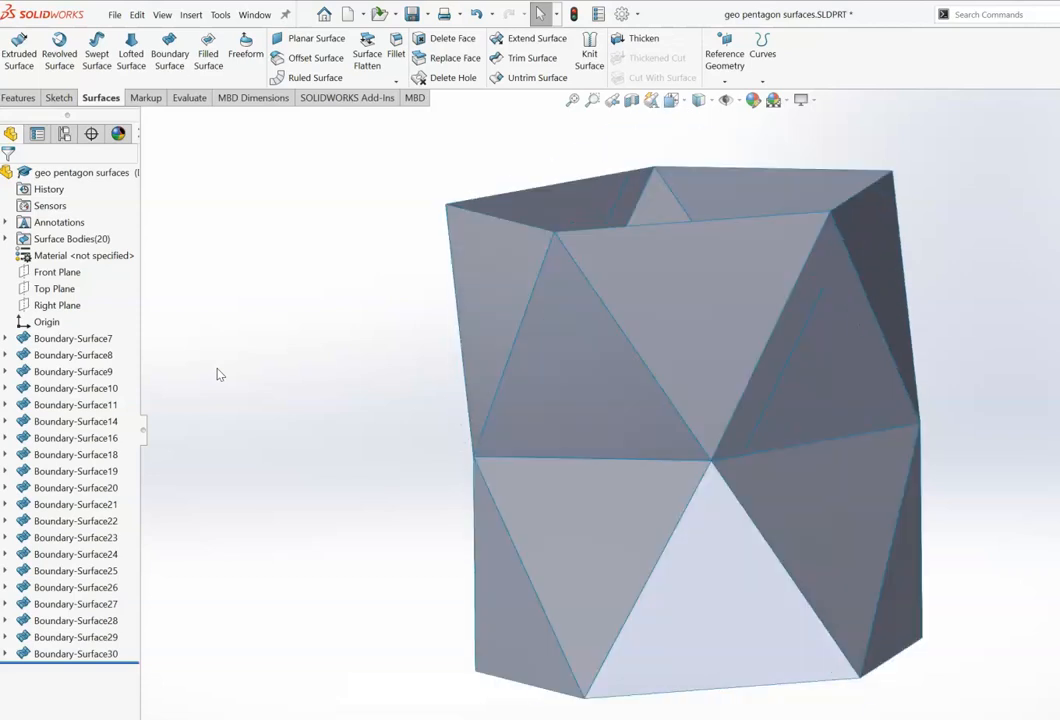
pyautogui.press('Up')
# Step: Start Knit Surface and select the front triangular surfaces of the upper band
pyautogui.click(591, 56)
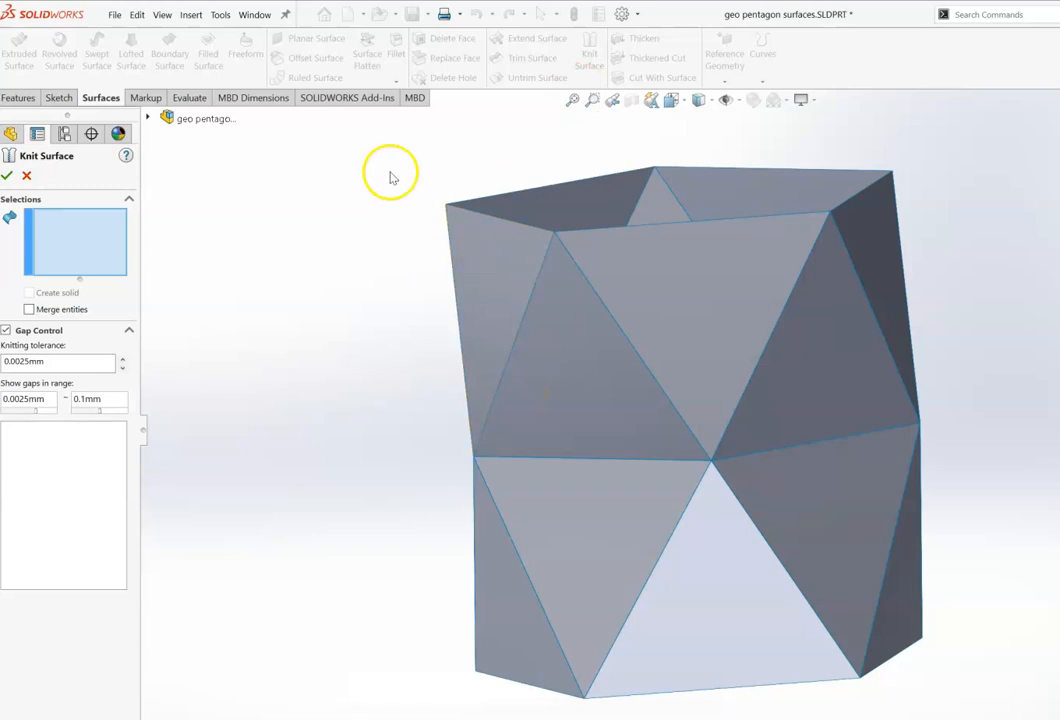
pyautogui.moveTo(380, 165)
pyautogui.mouseDown()
pyautogui.moveTo(948, 240)
pyautogui.moveTo(944, 386)
pyautogui.mouseUp()
pyautogui.click(668, 420)
pyautogui.click(663, 322)
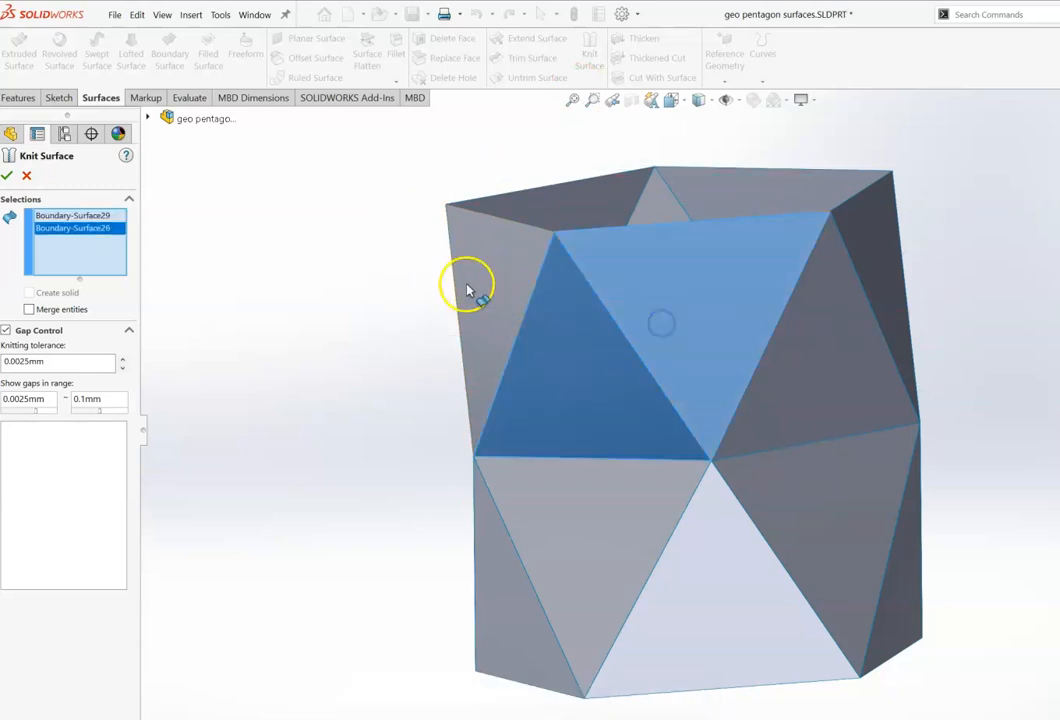
pyautogui.click(466, 284)
pyautogui.click(797, 388)
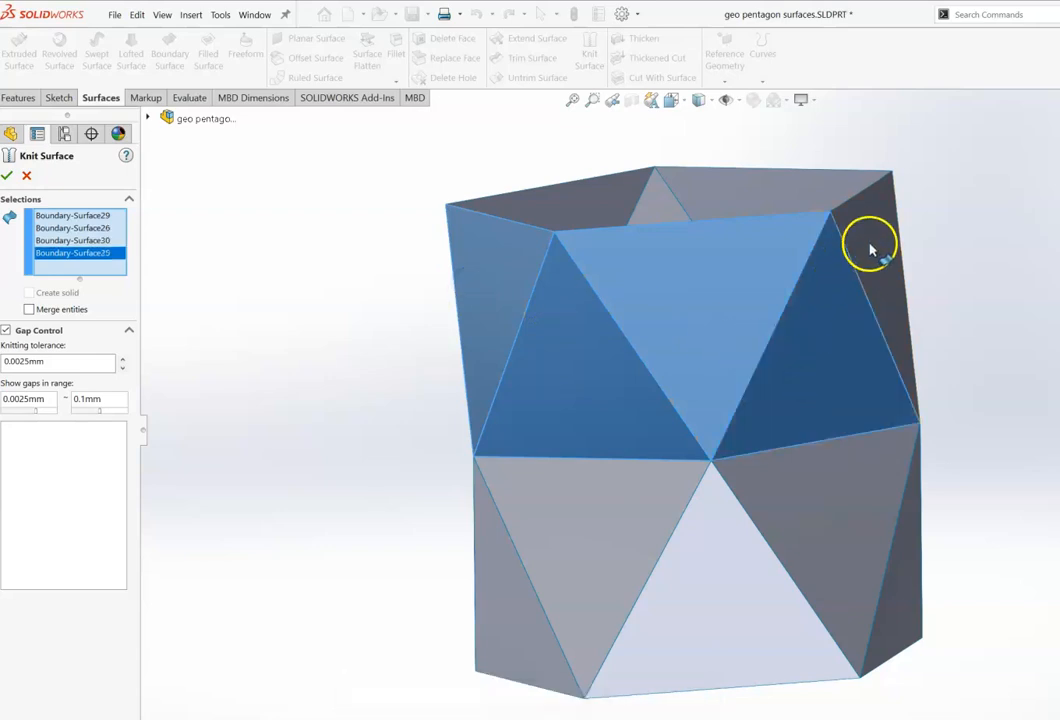
pyautogui.click(870, 247)
# Step: Rotate the model and add the rear upper-band triangular surfaces to the knit selection
pyautogui.moveTo(860, 300); pyautogui.dragTo(480, 320, button='middle')
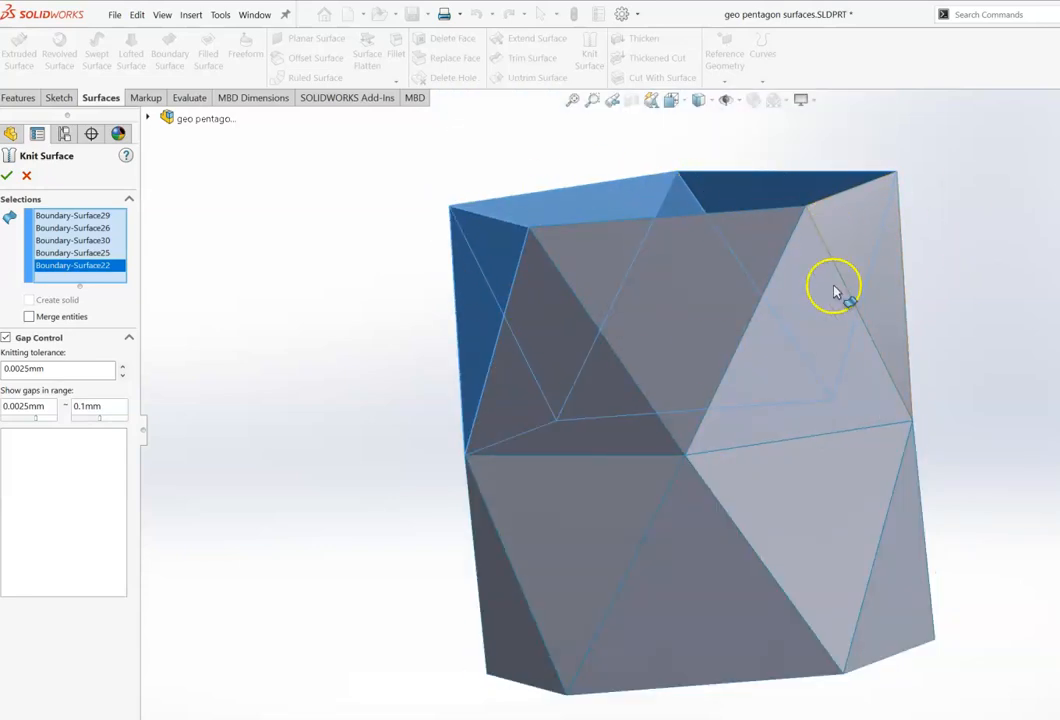
pyautogui.click(855, 240)
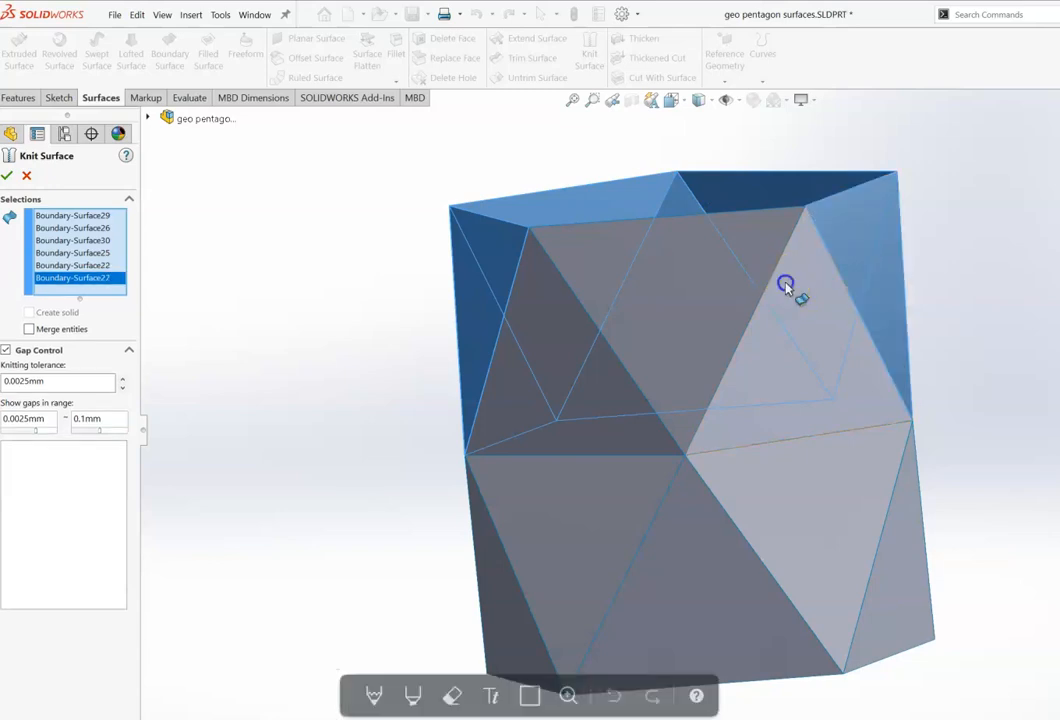
pyautogui.click(698, 272)
pyautogui.click(545, 338)
pyautogui.click(545, 340)
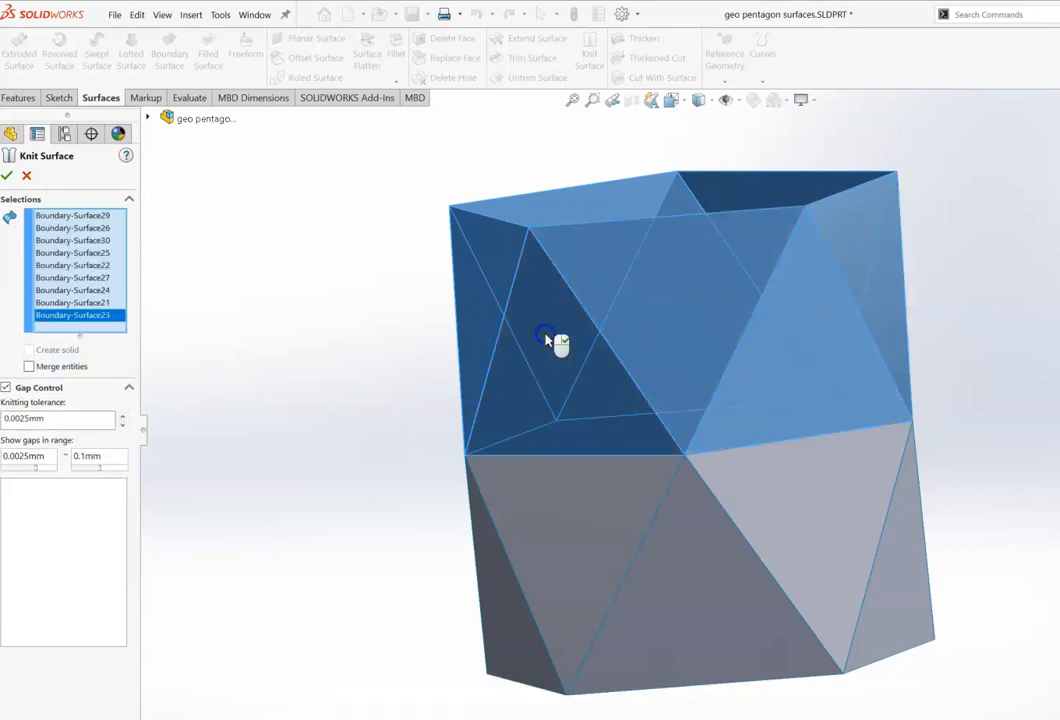
# Step: Rotate the model and add the remaining upper-band triangular surface to the knit selection
pyautogui.press('Down')
pyautogui.press('Down')
pyautogui.press('Down')
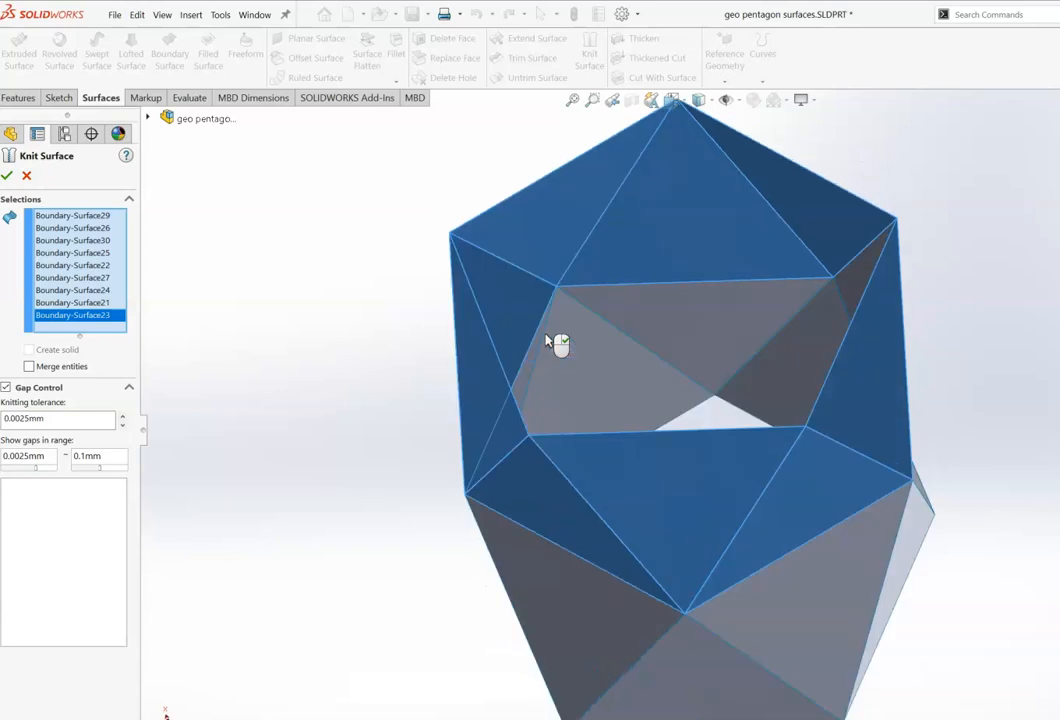
pyautogui.press('Up')
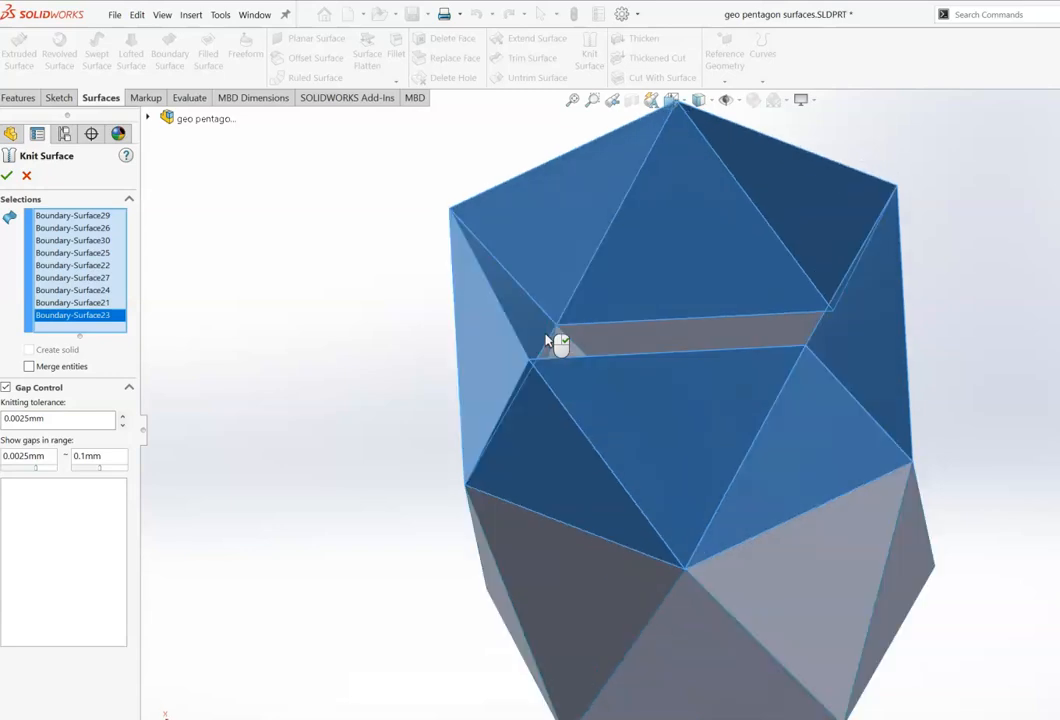
pyautogui.press('Down')
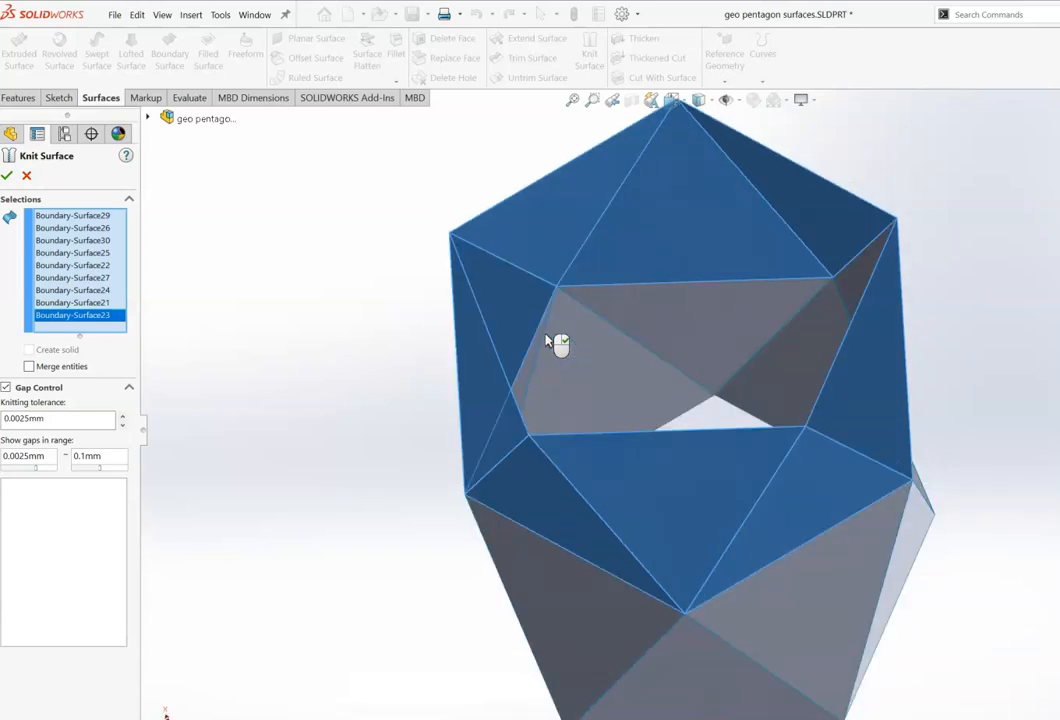
pyautogui.press('Left')
pyautogui.press('Left')
pyautogui.press('Left')
pyautogui.press('Left')
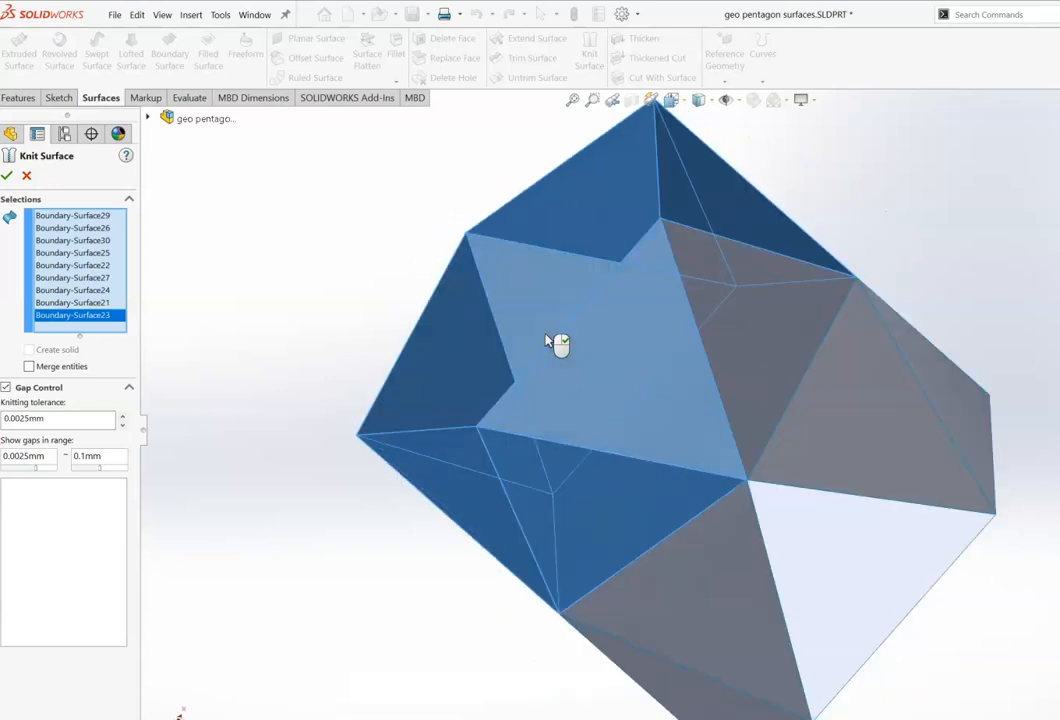
pyautogui.click(748, 365)
# Step: Rotate the view to check which upper-band surfaces are included in the knit selection
pyautogui.press('Right')
pyautogui.press('Right')
pyautogui.press('Right')
pyautogui.press('Right')
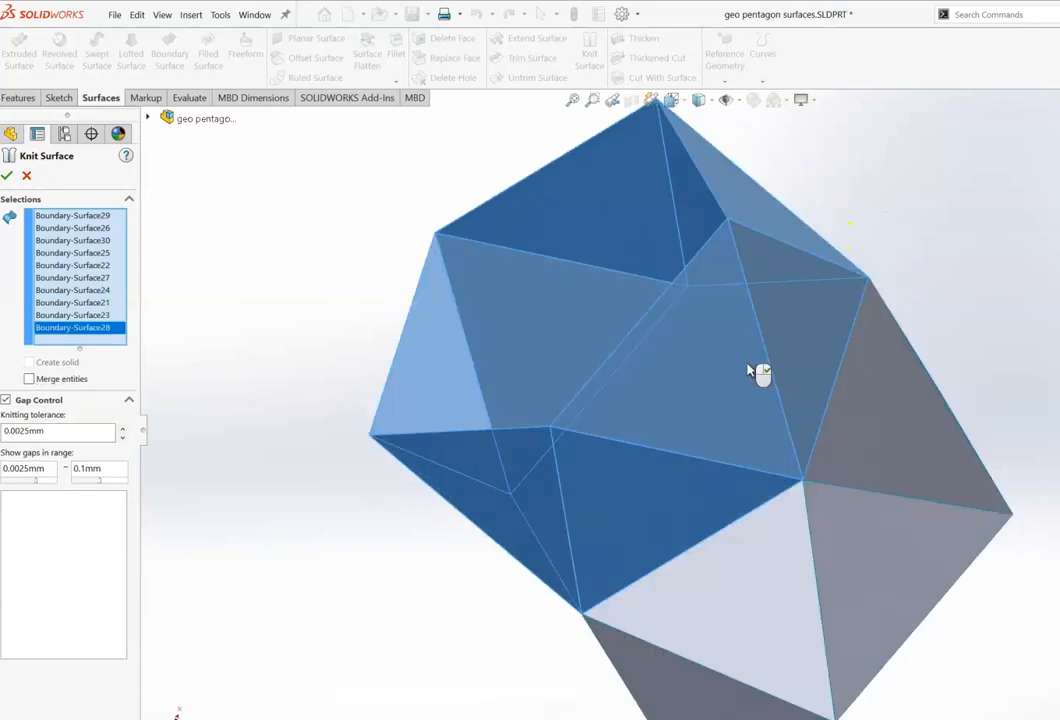
pyautogui.press('Right')
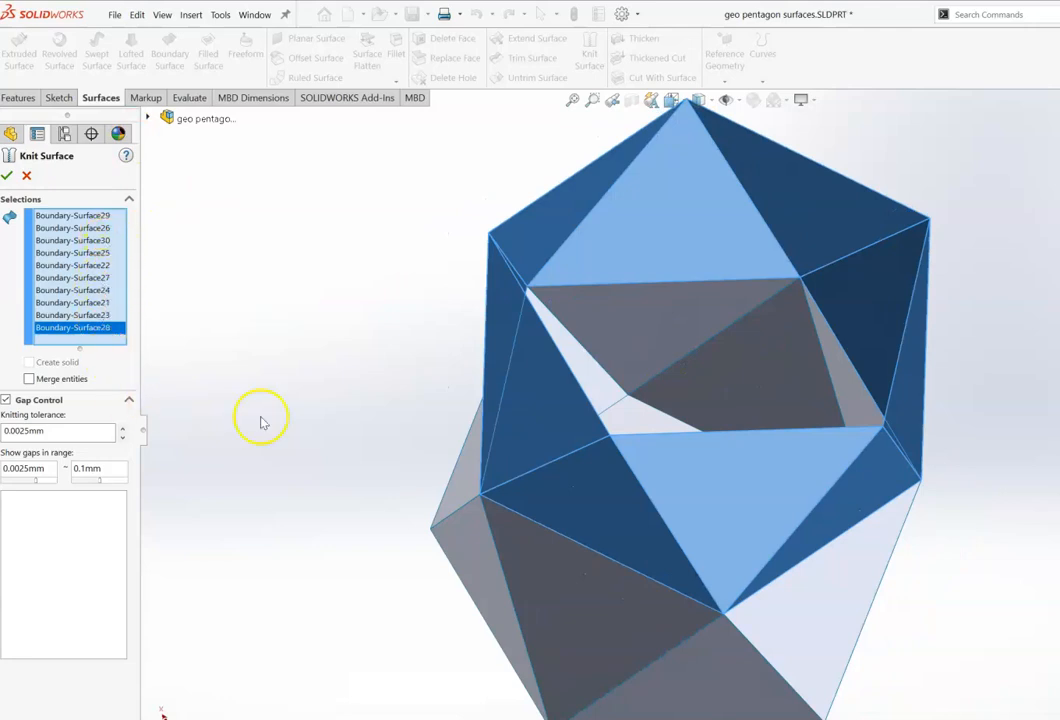
pyautogui.press('Up')
pyautogui.press('Up')
pyautogui.press('Up')
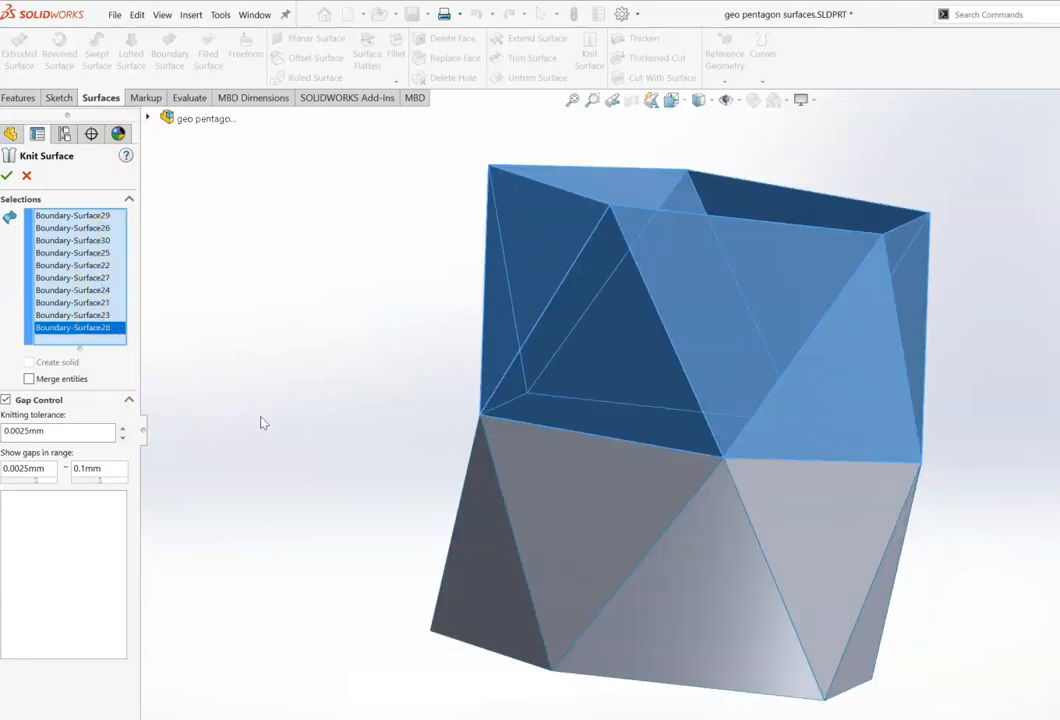
pyautogui.press('Left')
pyautogui.press('Left')
pyautogui.press('Left')
pyautogui.press('Left')
pyautogui.press('Left')
pyautogui.press('Left')
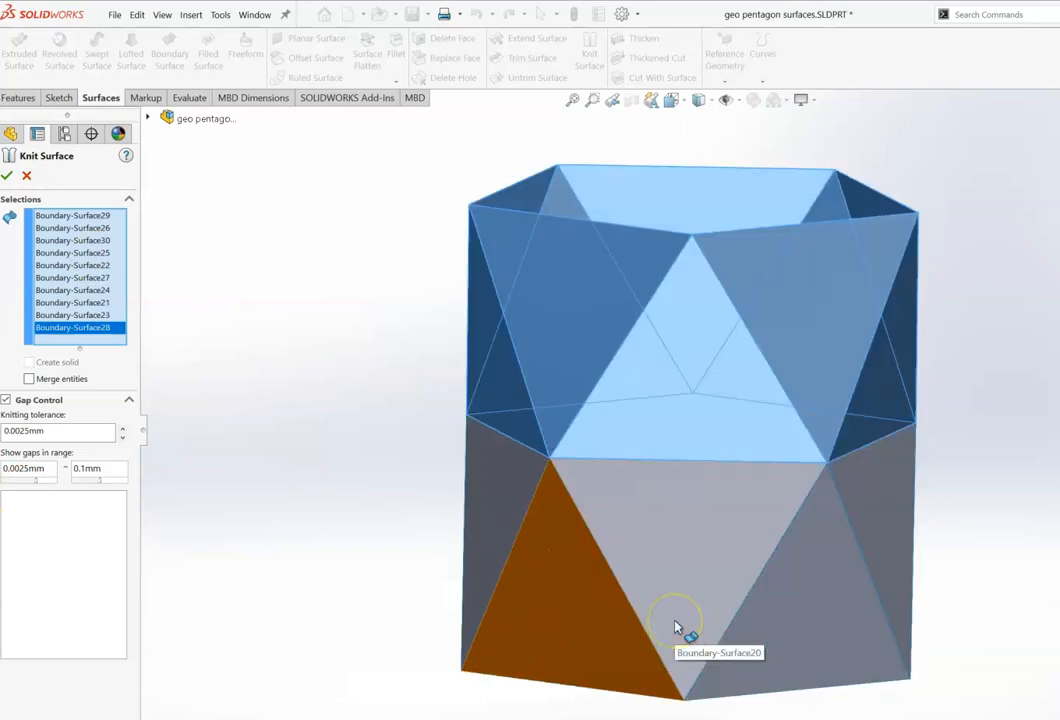
# Step: Finish the Knit Surface of the upper-band triangular surfaces
pyautogui.press('Left')
pyautogui.press('Left')
pyautogui.press('Left')
pyautogui.press('Left')
pyautogui.press('Left')
pyautogui.press('Left')
pyautogui.press('Left')
pyautogui.press('Left')
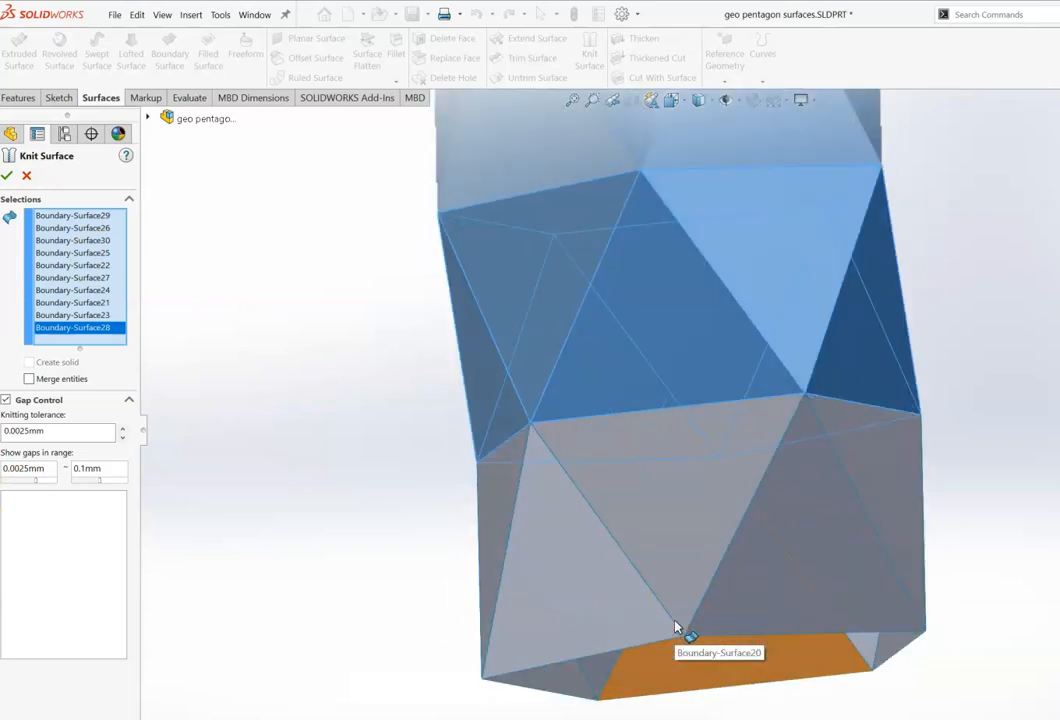
pyautogui.press('Left')
pyautogui.press('Left')
pyautogui.press('Left')
pyautogui.press('Left')
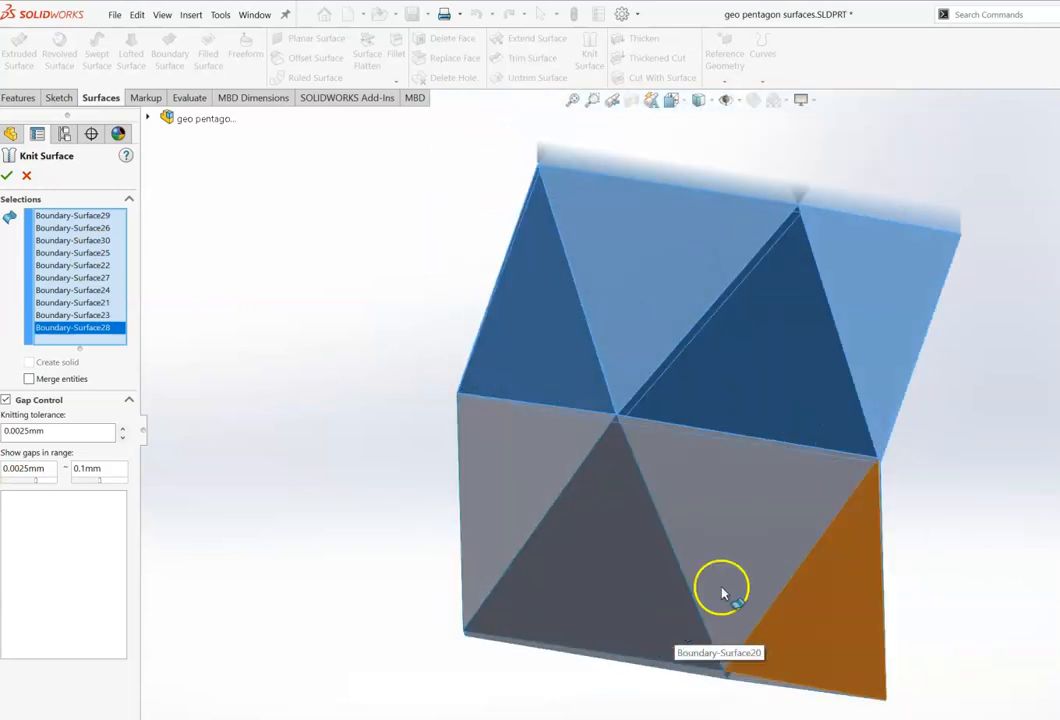
pyautogui.press('Left')
pyautogui.press('Left')
pyautogui.press('Left')
pyautogui.press('Left')
pyautogui.press('Left')
pyautogui.press('Left')
pyautogui.press('Left')
pyautogui.press('Left')
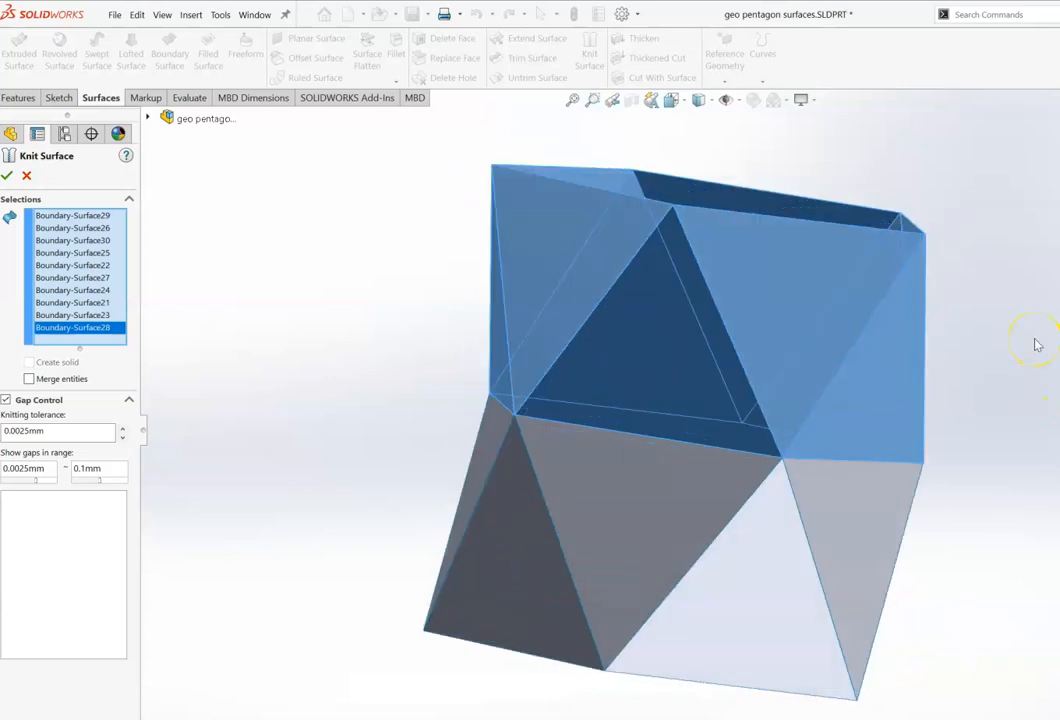
pyautogui.press('Left')
pyautogui.press('Left')
pyautogui.press('Left')
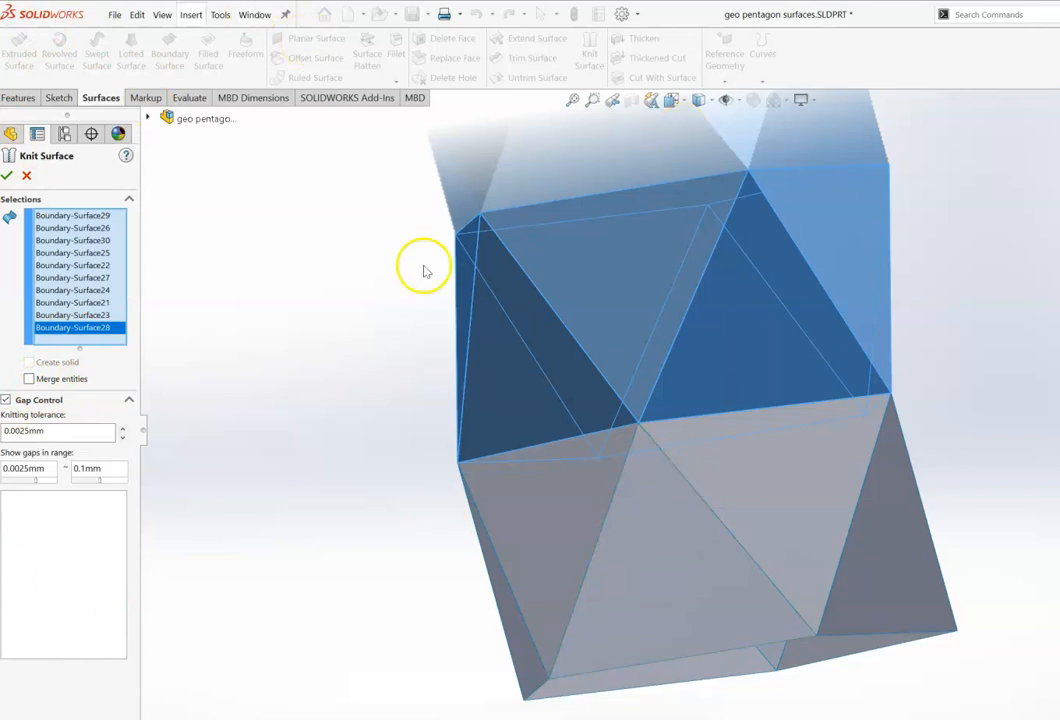
pyautogui.click(8, 176)
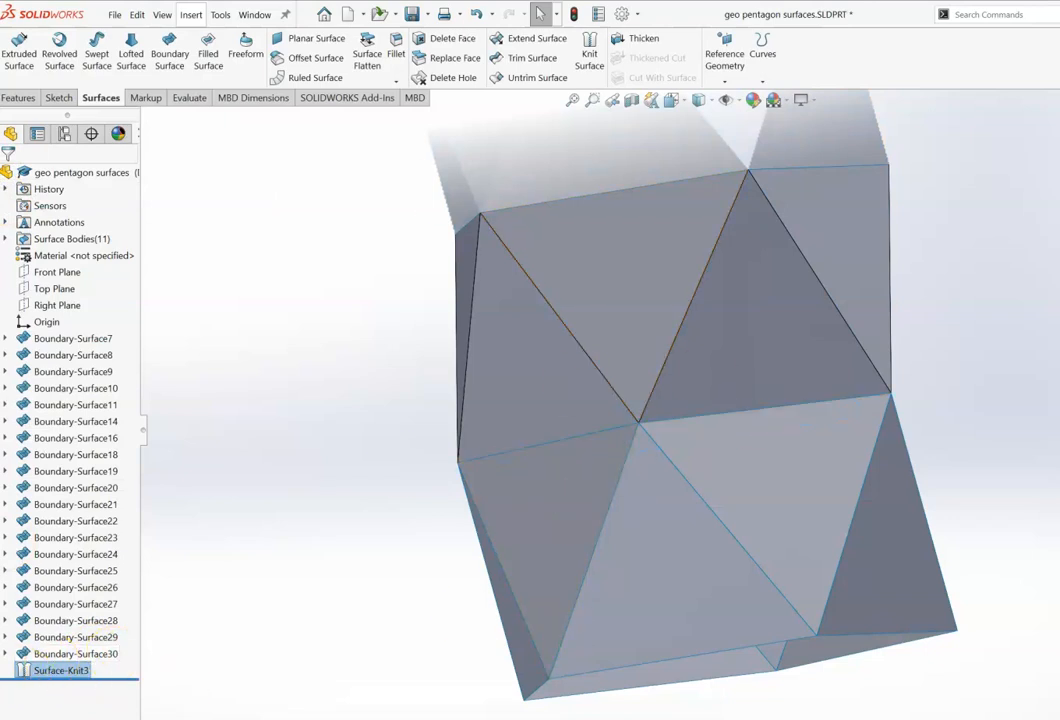
# Step: Start Knit Surface and select the front triangular surfaces of the lower band
pyautogui.click(589, 55)
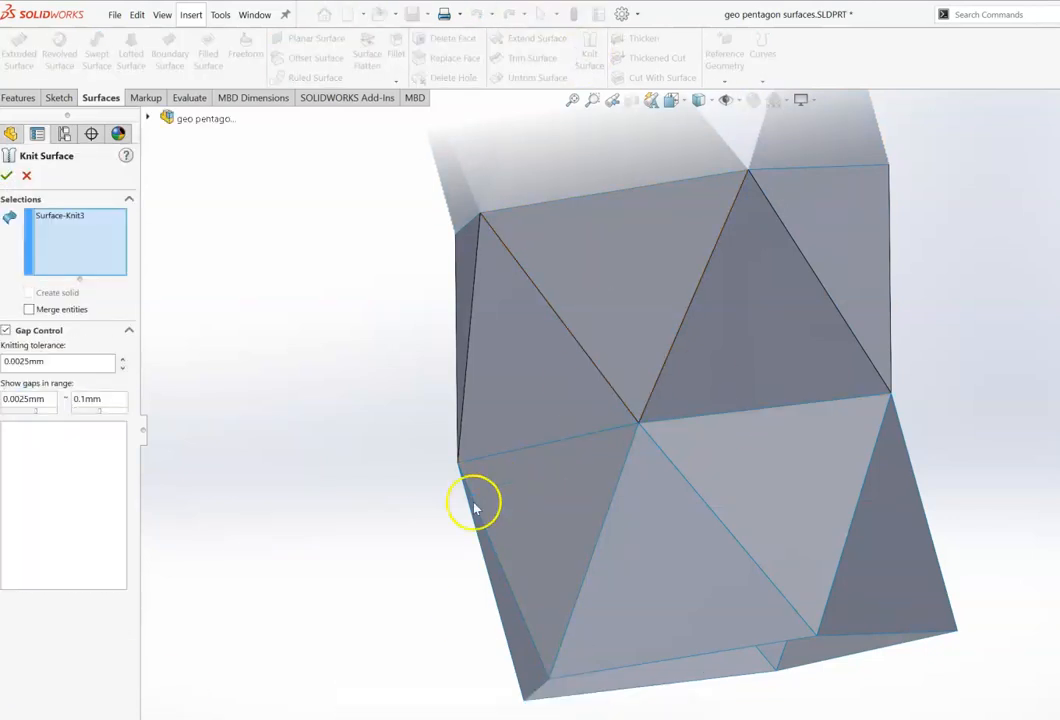
pyautogui.click(525, 537)
pyautogui.click(698, 587)
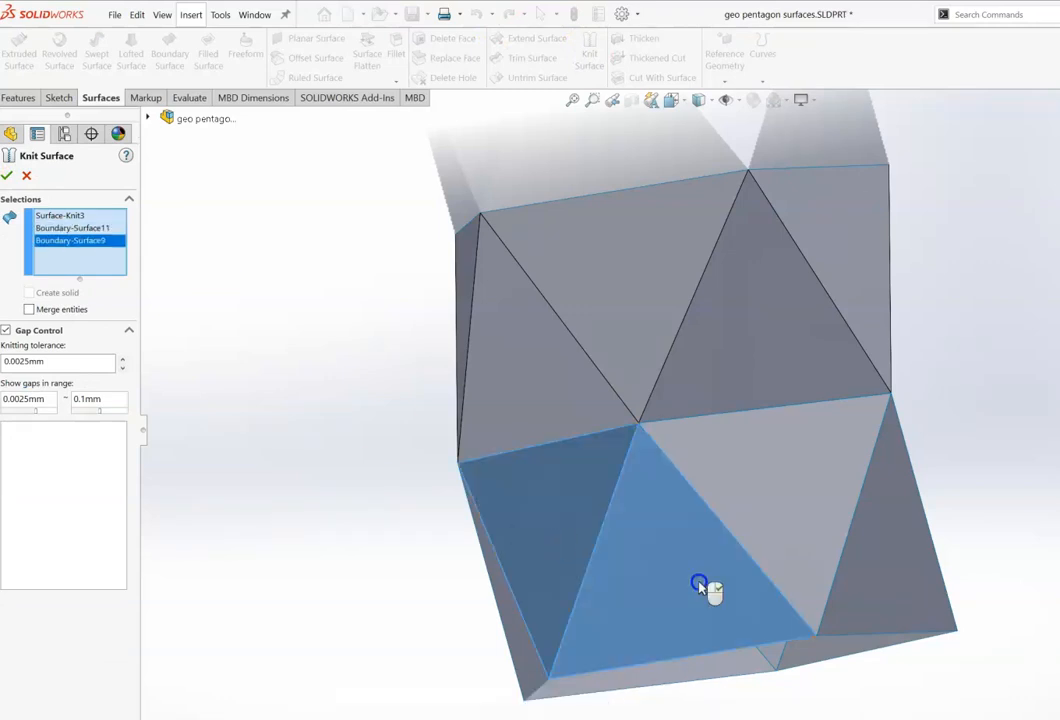
pyautogui.click(773, 484)
pyautogui.click(887, 553)
pyautogui.moveTo(887, 556)
pyautogui.mouseDown(button='middle')
pyautogui.moveTo(897, 558)
pyautogui.moveTo(884, 551)
pyautogui.mouseUp(button='middle')
pyautogui.click(752, 450)
pyautogui.click(805, 538)
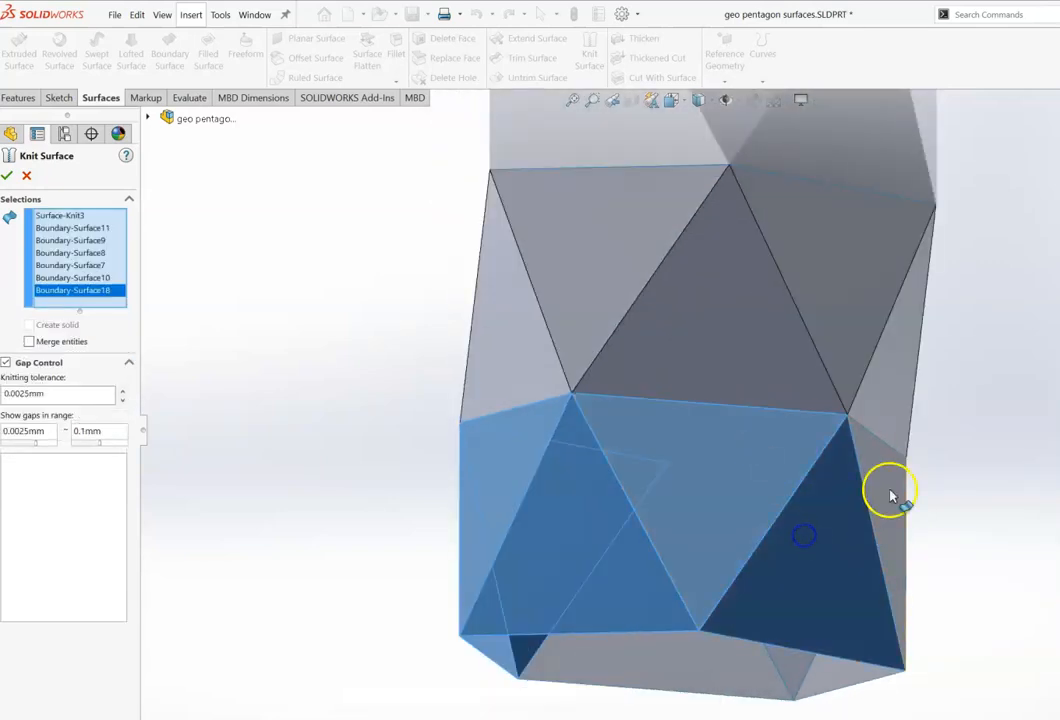
# Step: Rotate the model and add the rear lower-band triangular surfaces to the knit selection
pyautogui.click(891, 495)
pyautogui.moveTo(891, 495); pyautogui.dragTo(899, 497, button='middle')
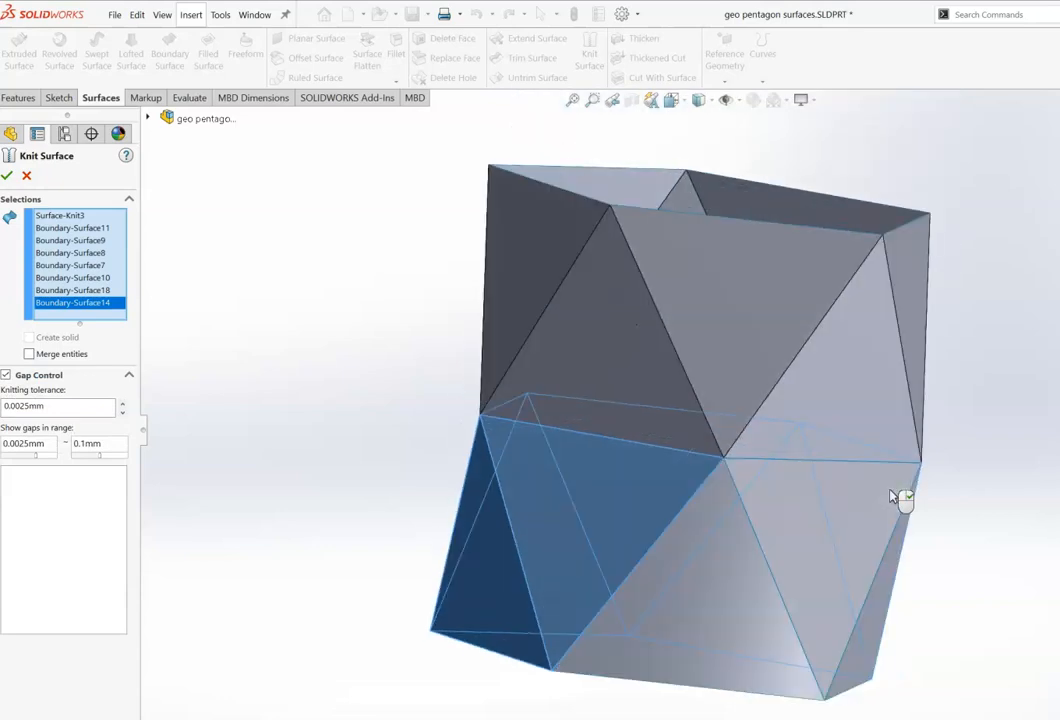
pyautogui.click(672, 622)
pyautogui.click(793, 505)
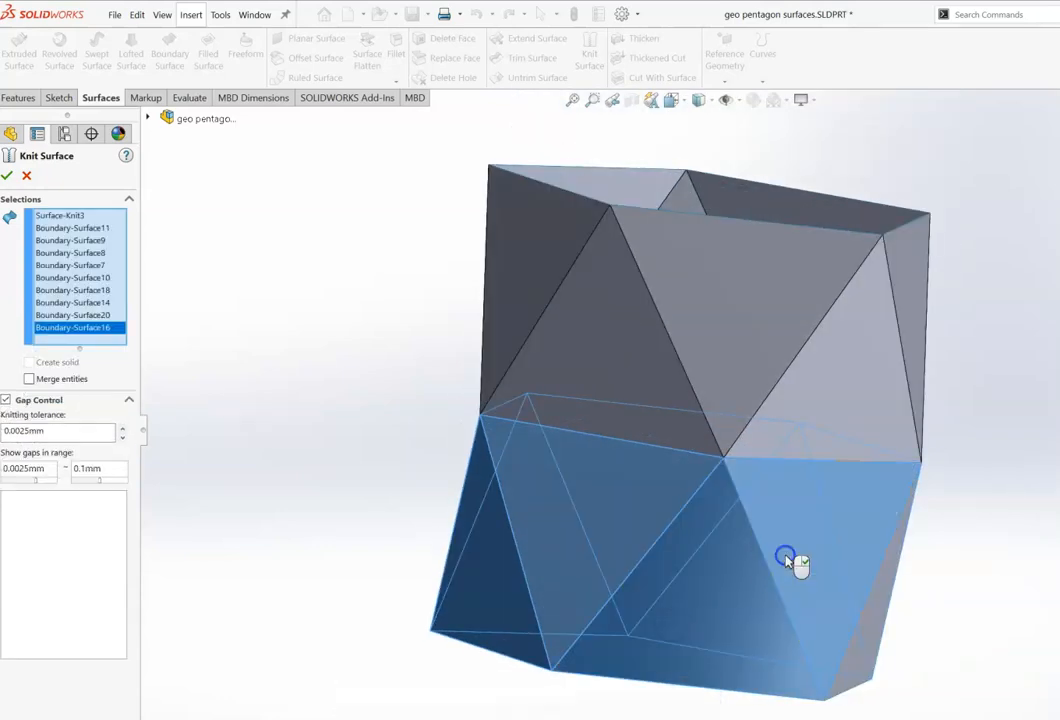
pyautogui.click(861, 663)
pyautogui.press('Left')
pyautogui.press('Left')
pyautogui.press('Left')
pyautogui.press('Left')
pyautogui.press('Left')
pyautogui.press('Left')
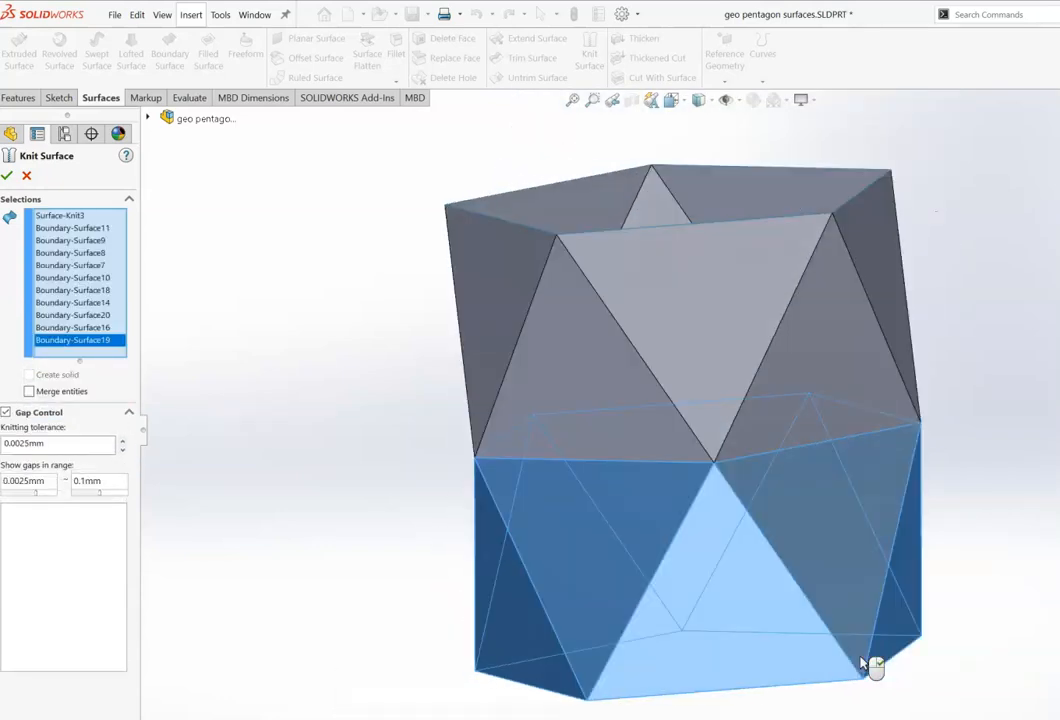
pyautogui.click(806, 525)
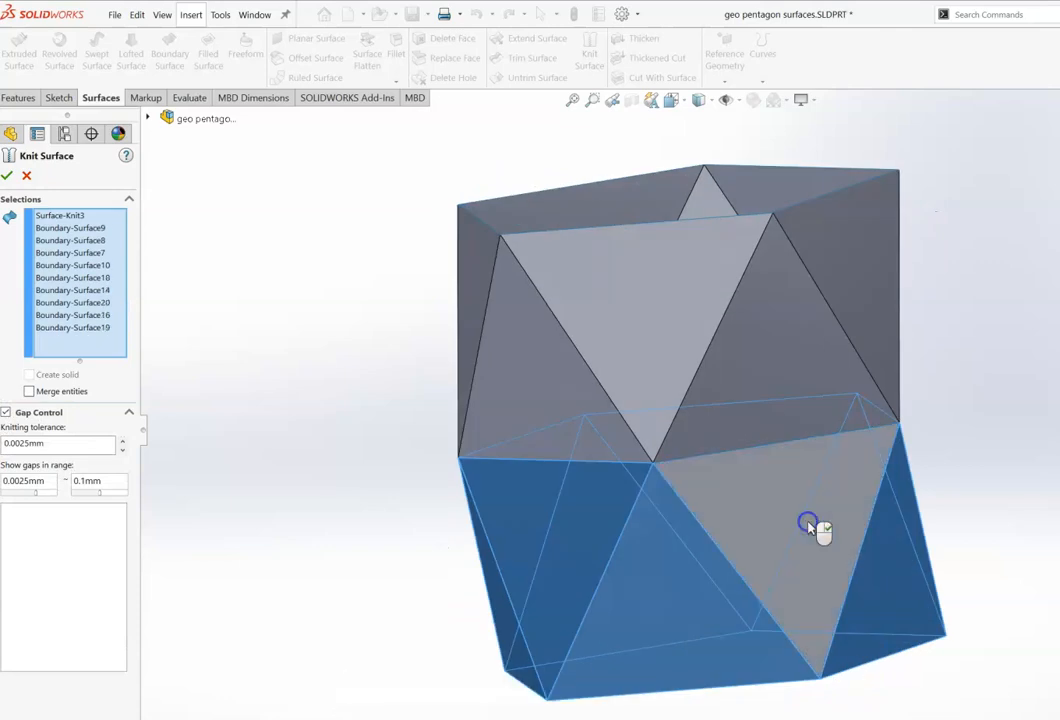
pyautogui.click(808, 525)
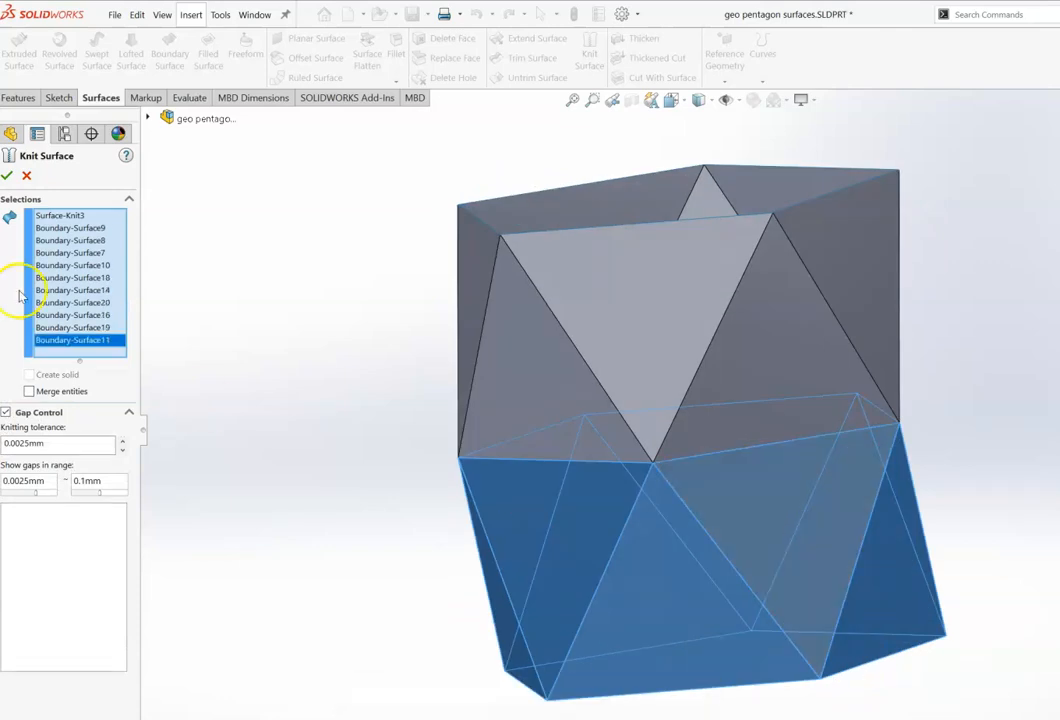
# Step: Remove the upper knit surface from the selection and finish the lower-band knit
pyautogui.click(70, 215)
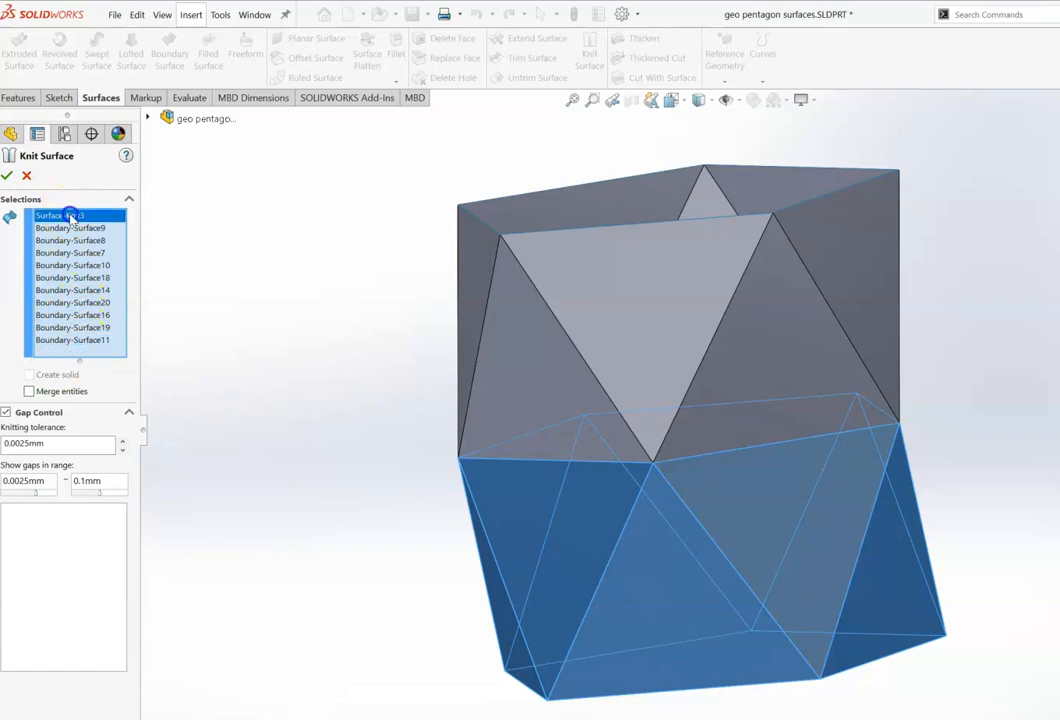
pyautogui.press('Delete')
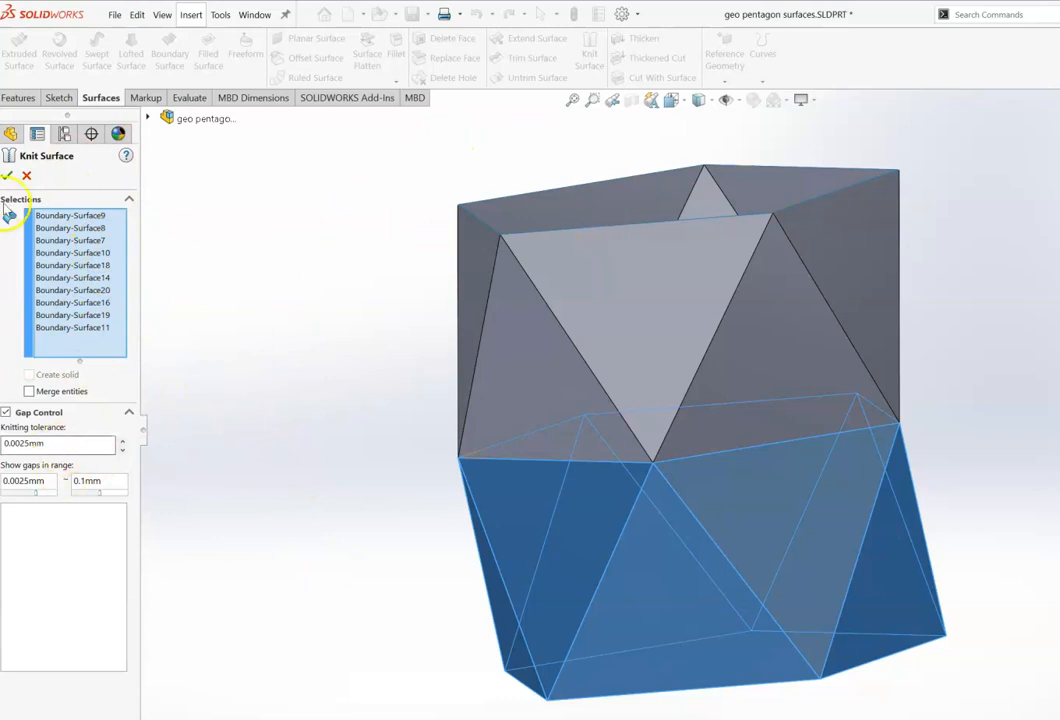
pyautogui.click(8, 176)
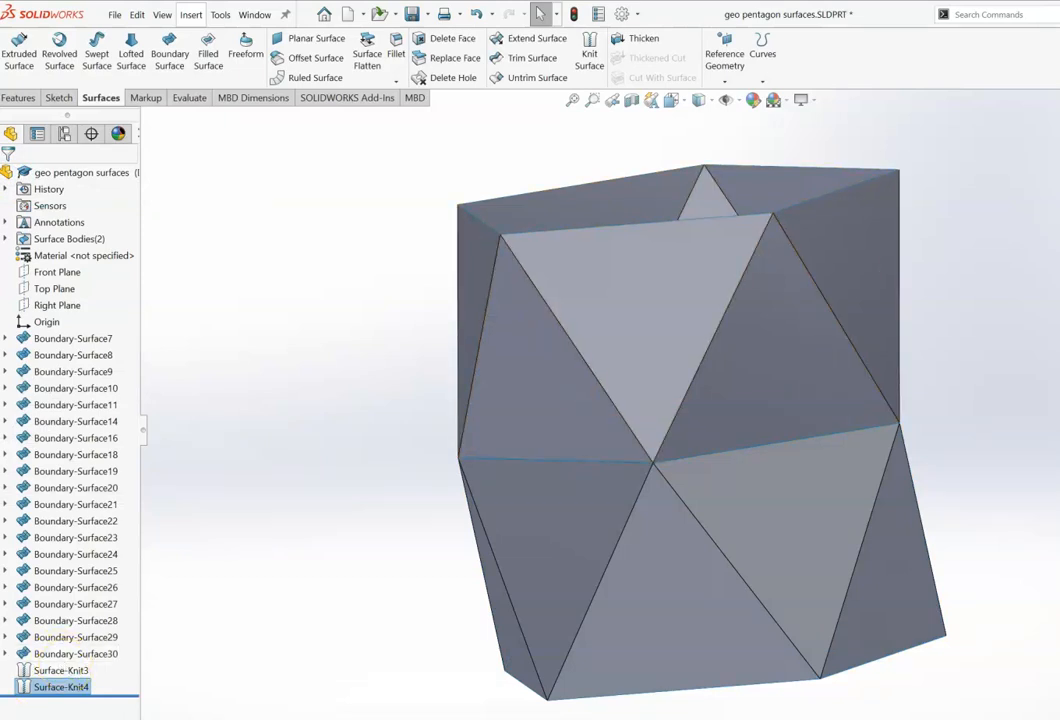
# Step: Thicken the upper-band knit surface by 3.00 mm
pyautogui.click(40, 670)
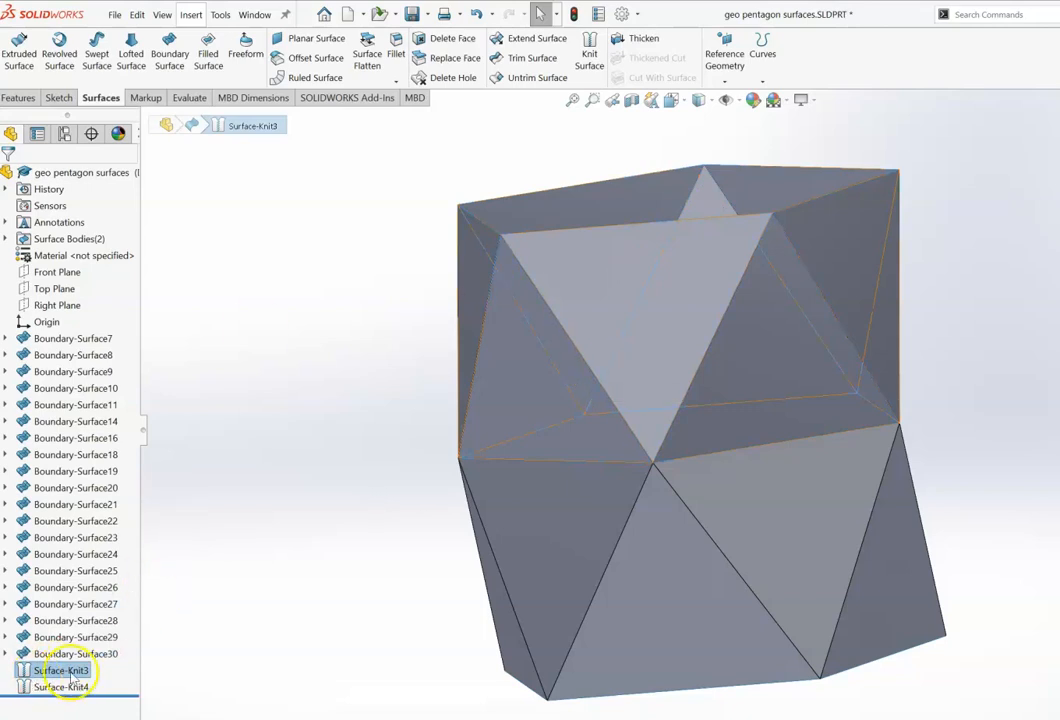
pyautogui.click(641, 38)
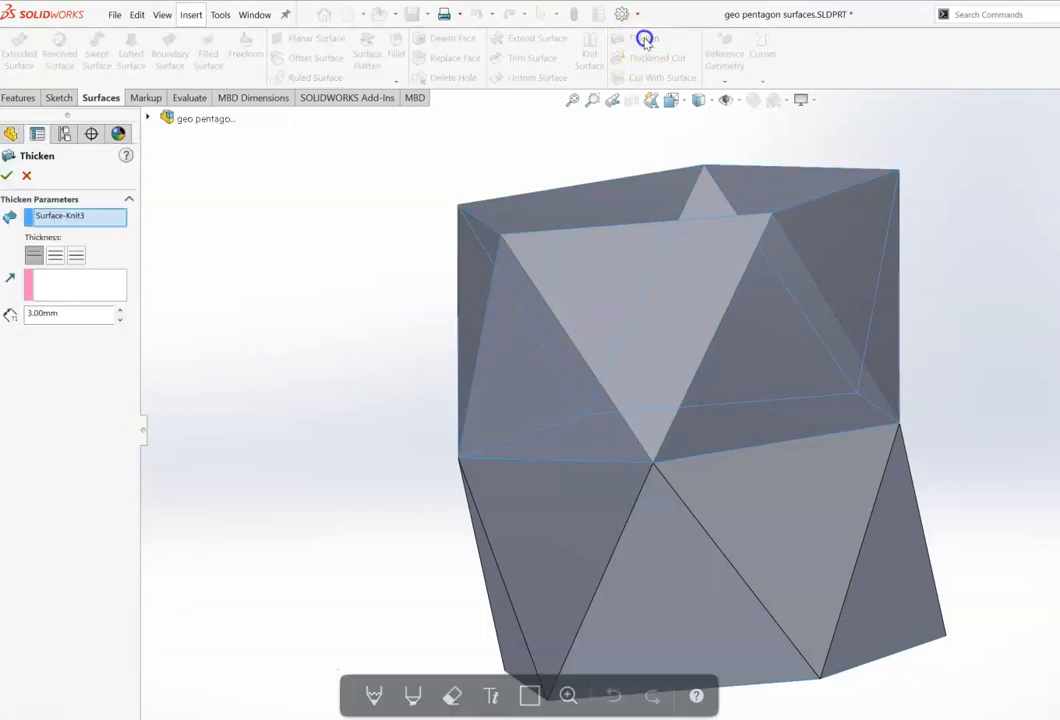
pyautogui.click(80, 313)
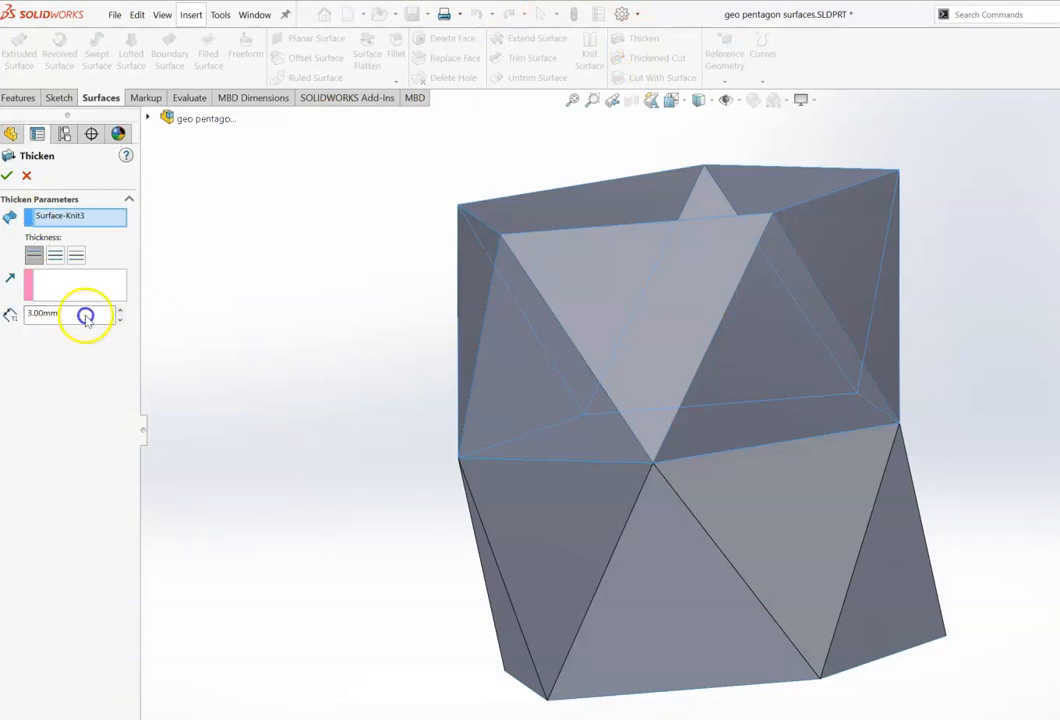
pyautogui.click(7, 178)
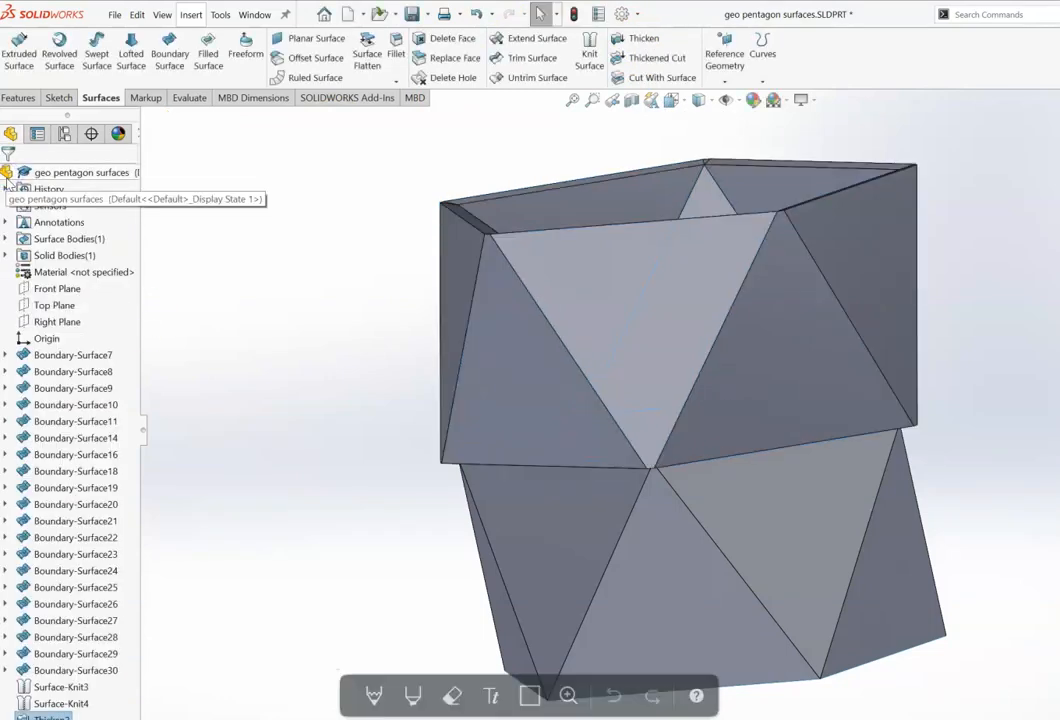
# Step: Rotate the model to inspect the thickened upper band from several angles
pyautogui.press('Down')
pyautogui.press('Down')
pyautogui.press('Down')
pyautogui.press('Down')
pyautogui.press('Down')
pyautogui.press('Up')
pyautogui.press('Up')
pyautogui.press('Up')
pyautogui.press('Up')
pyautogui.press('Up')
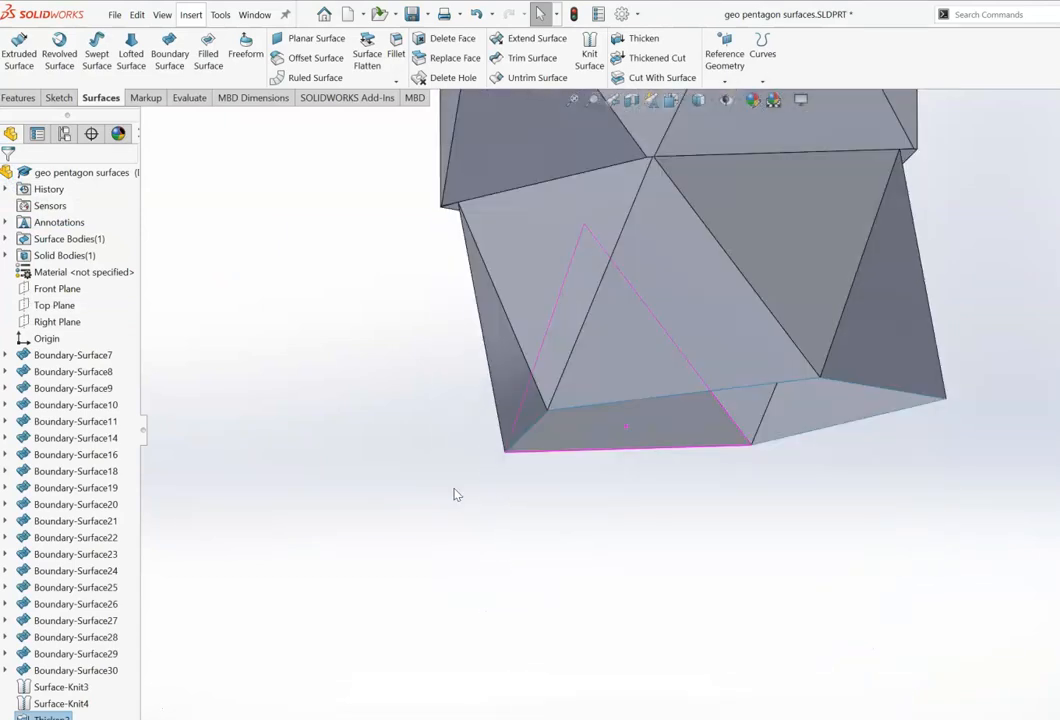
pyautogui.press('Up')
pyautogui.press('Up')
pyautogui.press('Down')
pyautogui.press('Down')
pyautogui.press('Down')
pyautogui.press('Down')
pyautogui.press('Down')
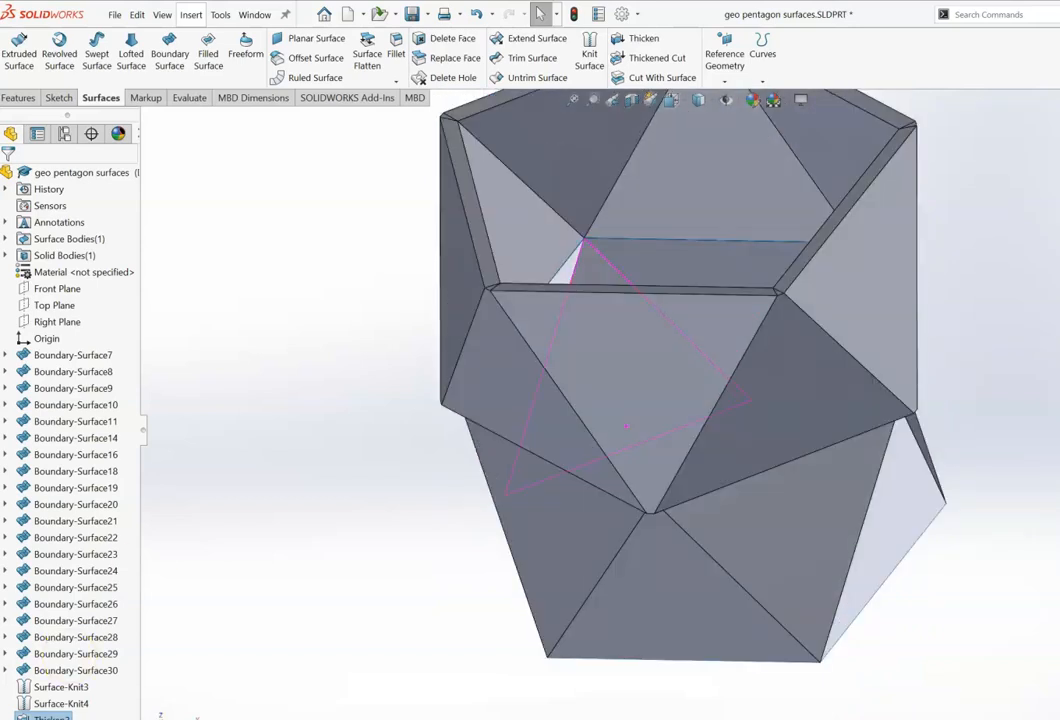
pyautogui.press('Down')
pyautogui.press('Down')
pyautogui.press('Down')
pyautogui.press('Down')
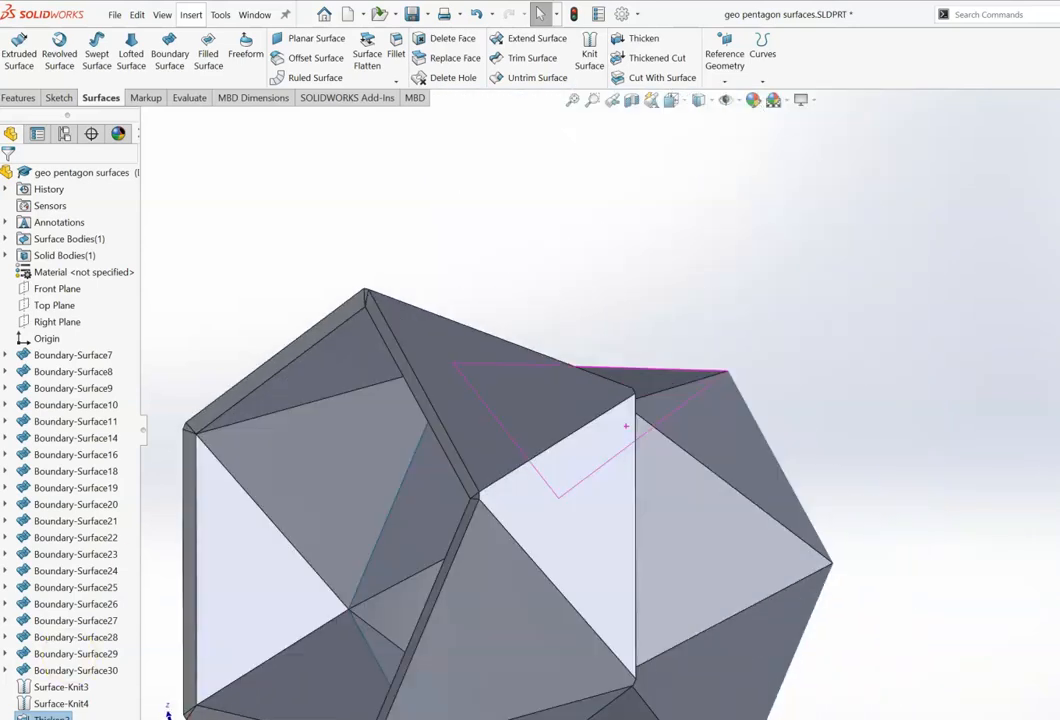
pyautogui.press('Left')
pyautogui.press('Left')
pyautogui.press('Left')
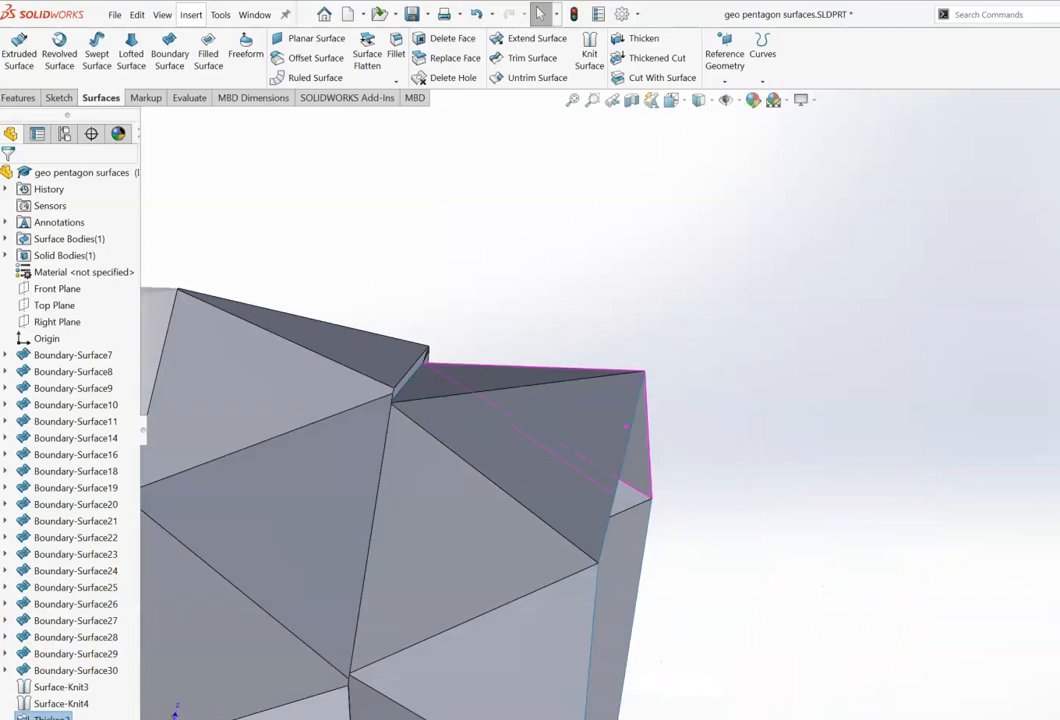
# Step: Thicken the lower-band knit surface by 3.00 mm with the result merged
pyautogui.click(75, 704)
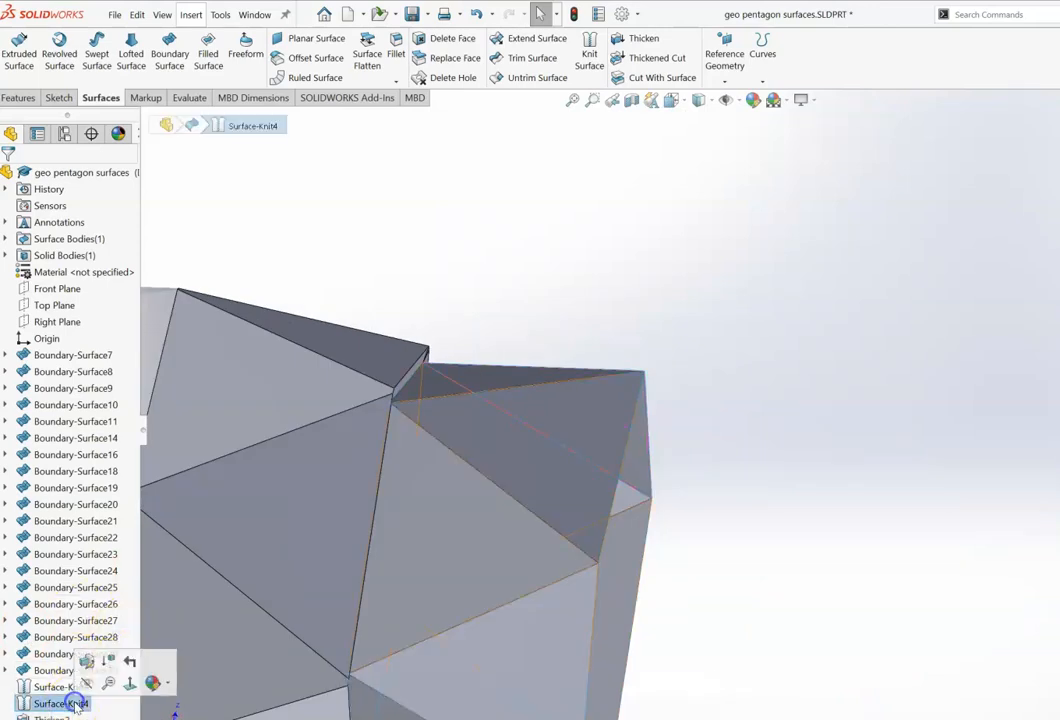
pyautogui.click(636, 38)
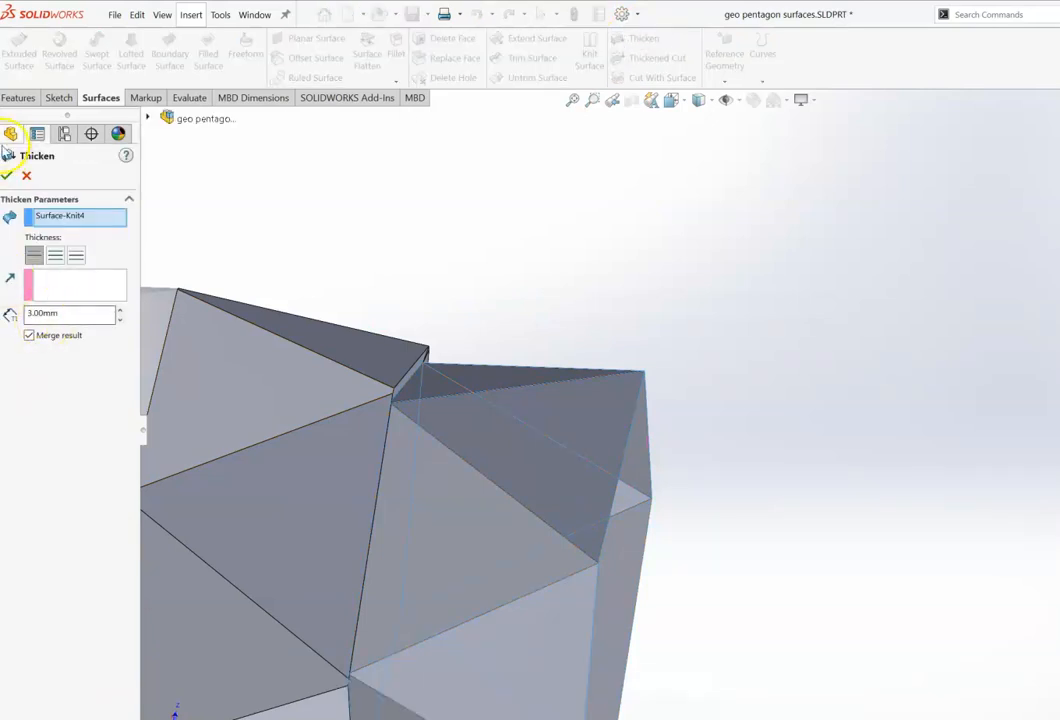
pyautogui.click(7, 177)
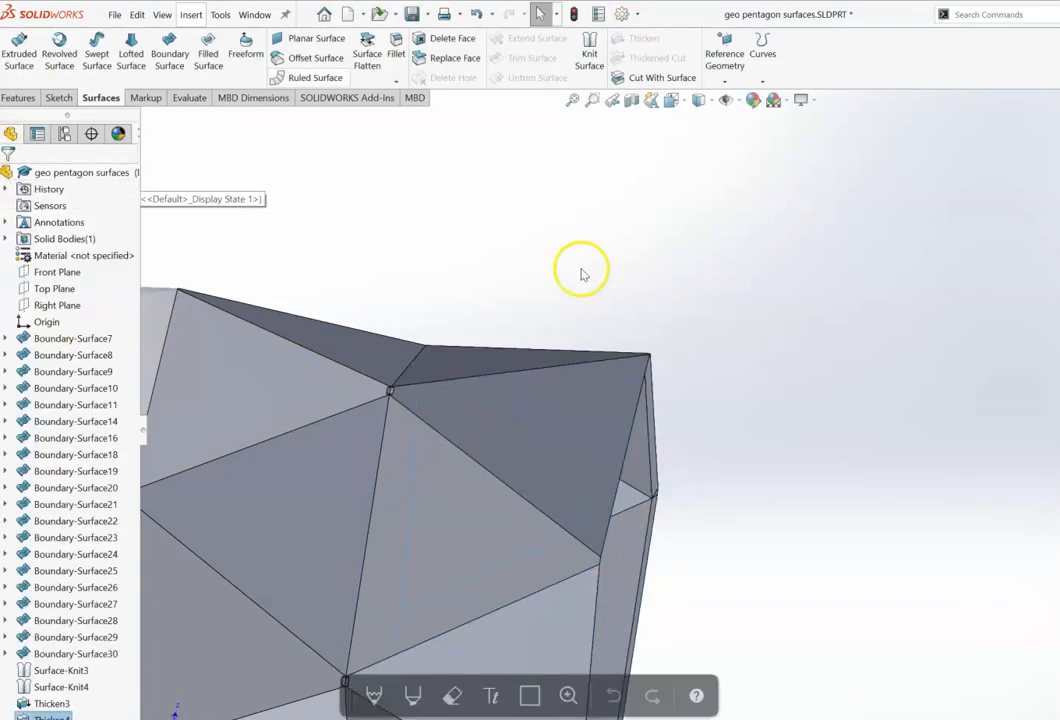
# Step: Rotate and fit the view to inspect the complete thickened geodesic shape
pyautogui.press('Right')
pyautogui.press('Right')
pyautogui.press('Right')
pyautogui.press('Right')
pyautogui.press('Right')
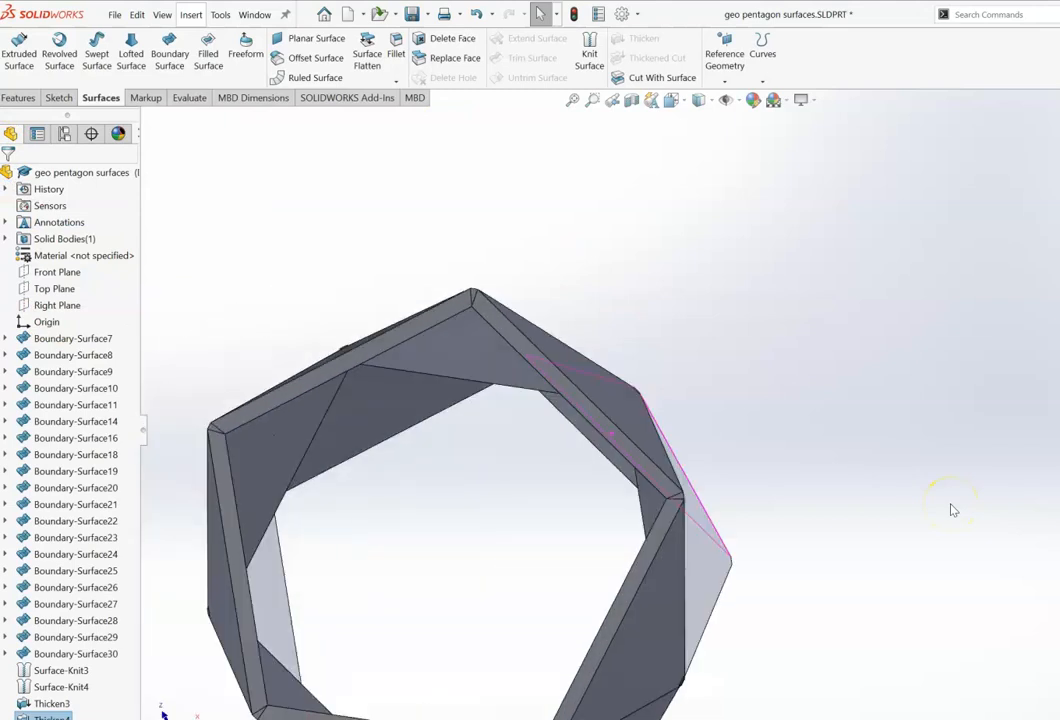
pyautogui.press('Up')
pyautogui.press('Up')
pyautogui.press('Up')
pyautogui.press('Up')
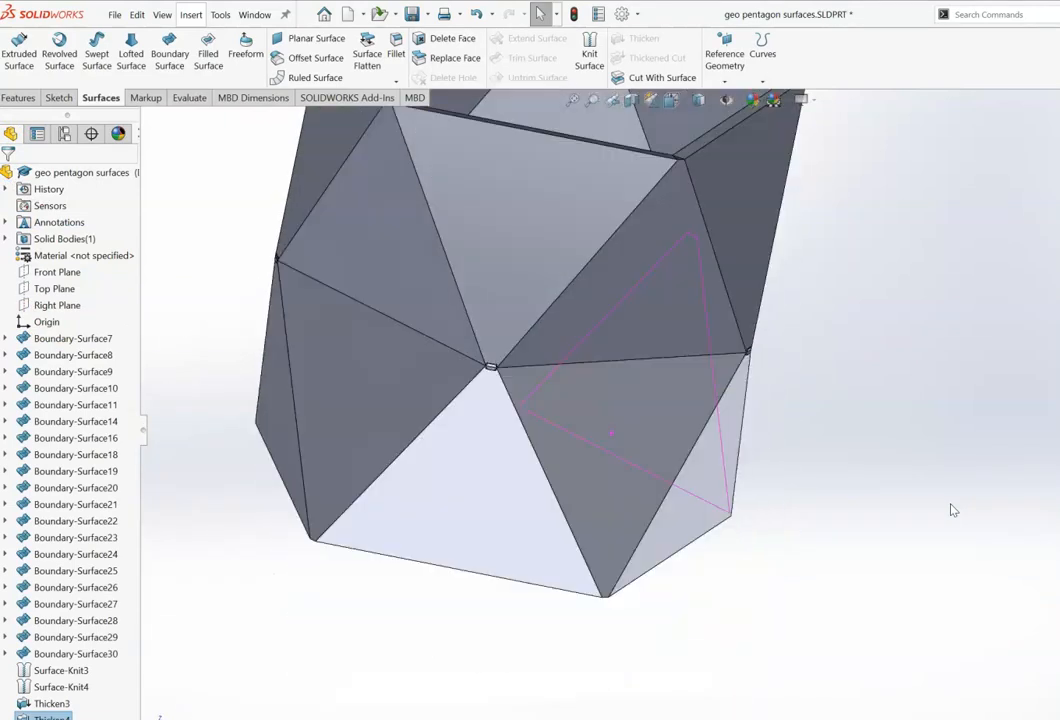
pyautogui.press('Left')
pyautogui.press('Left')
pyautogui.press('Left')
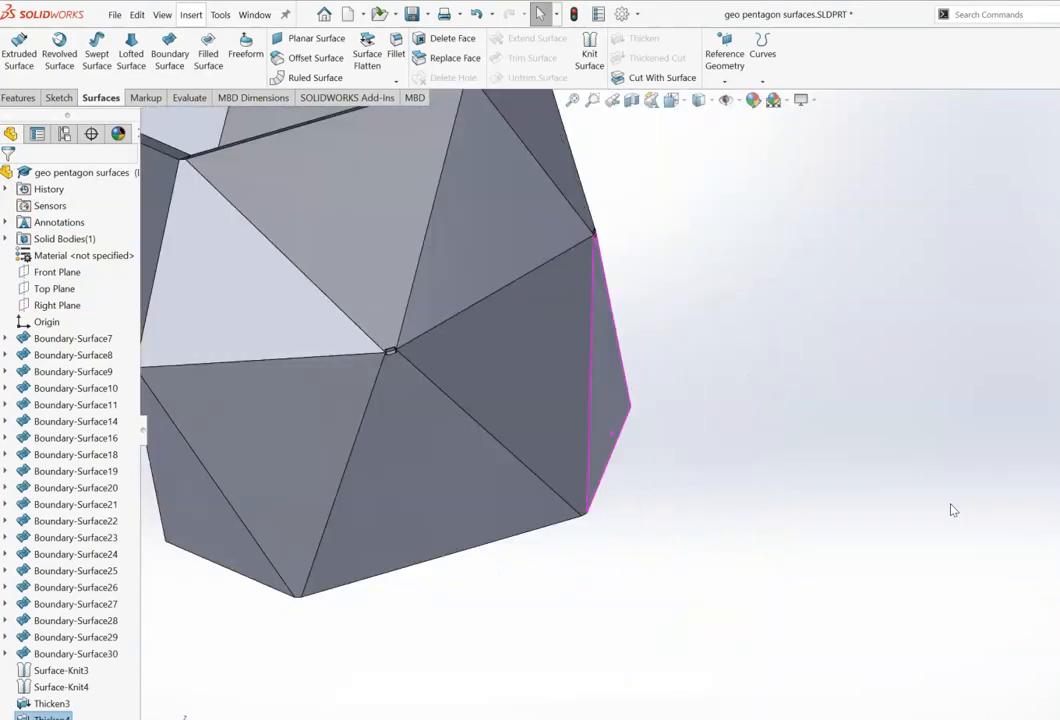
pyautogui.press('Left')
pyautogui.press('Left')
pyautogui.press('Left')
pyautogui.press('Left')
pyautogui.press('Left')
pyautogui.press('Left')
pyautogui.press('Left')
pyautogui.press('Left')
pyautogui.press('Left')
pyautogui.press('Left')
pyautogui.press('Left')
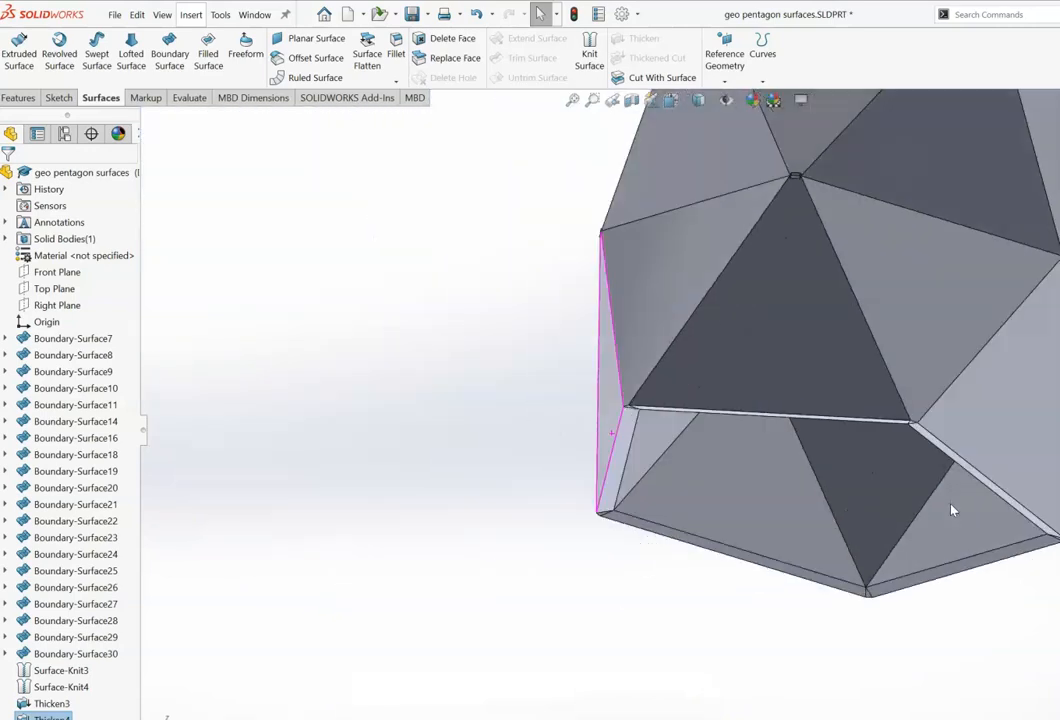
pyautogui.press('Left')
pyautogui.press('Left')
pyautogui.press('Left')
pyautogui.press('Left')
pyautogui.press('Left')
pyautogui.press('Left')
pyautogui.press('Left')
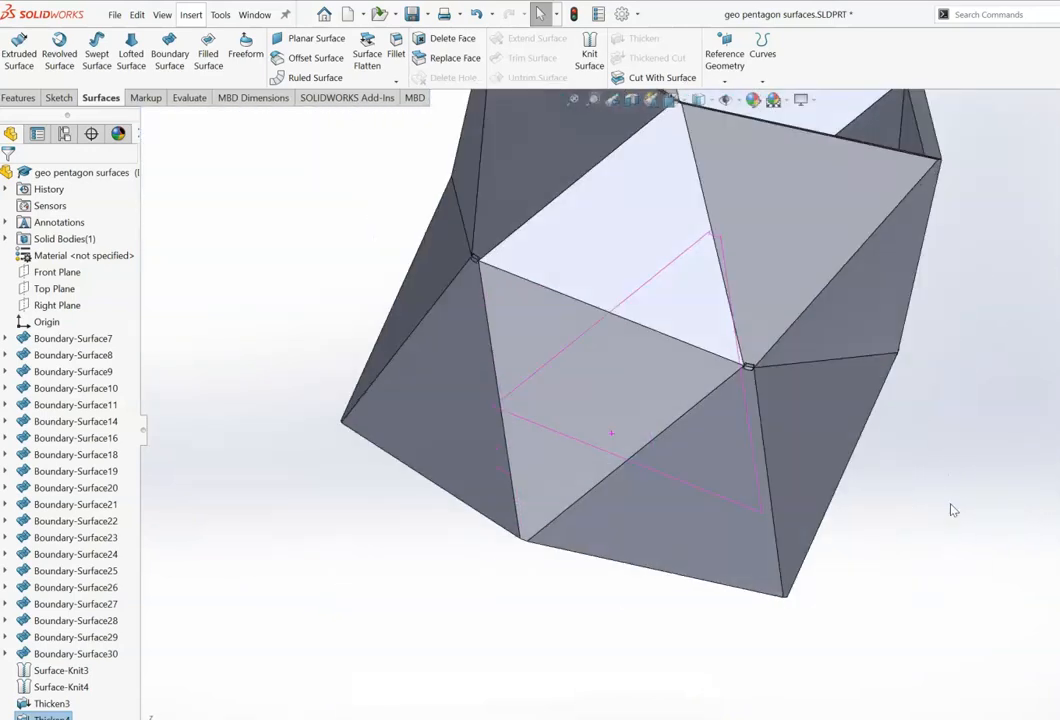
pyautogui.press('Up')
pyautogui.press('Up')
pyautogui.press('Up')
pyautogui.press('Up')
pyautogui.press('Up')
pyautogui.press('Up')
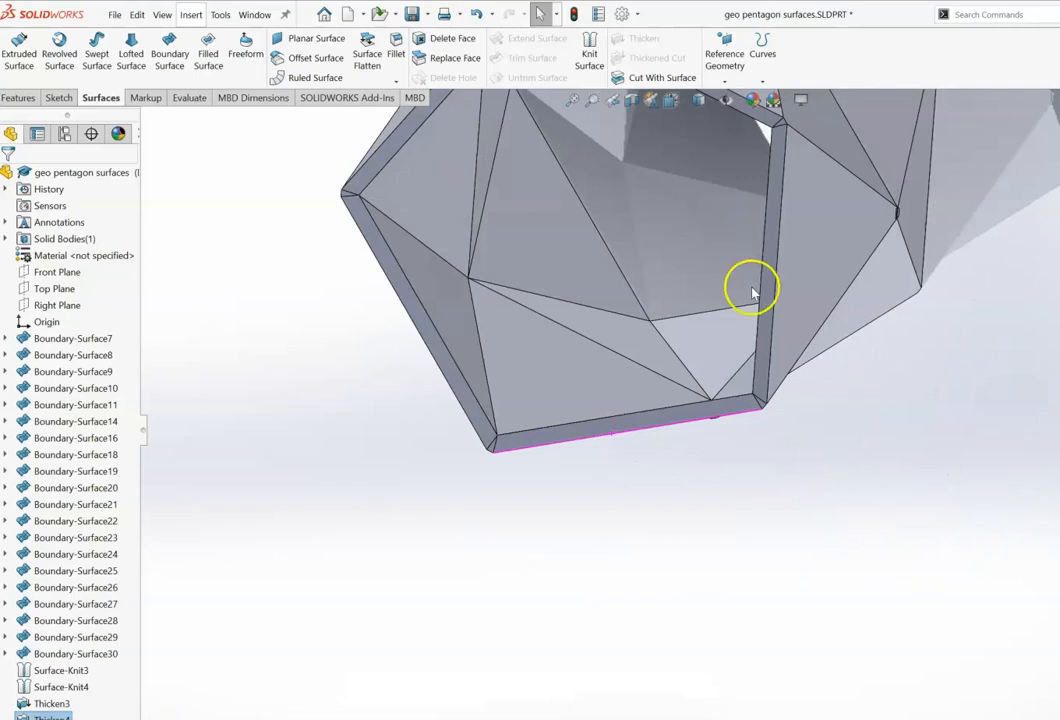
pyautogui.click(573, 101)
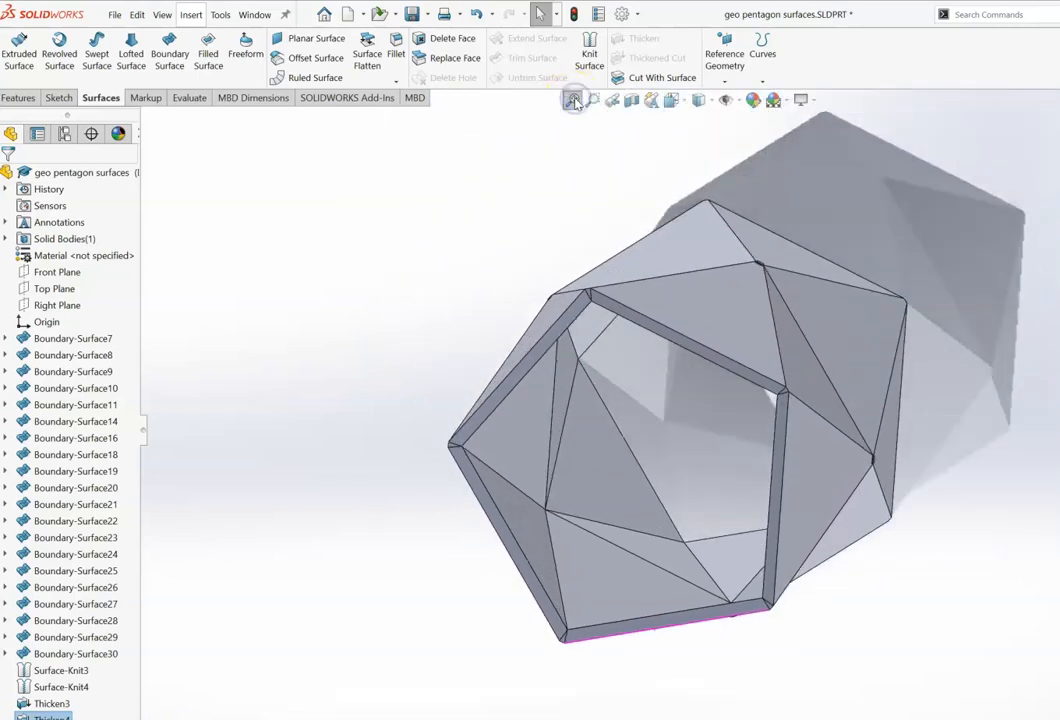
pyautogui.press('Up')
pyautogui.press('Right')
pyautogui.press('Right')
pyautogui.press('Left')
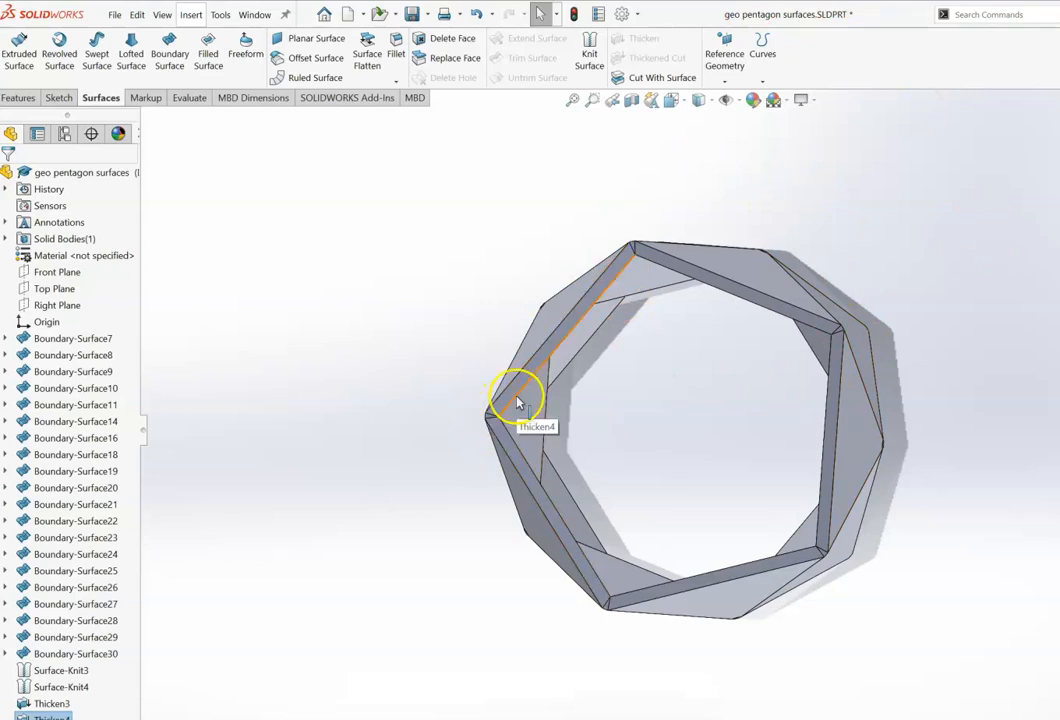
# Step: Rotate the model and switch between standard views to inspect the thickened geodesic shell
pyautogui.press('Right')
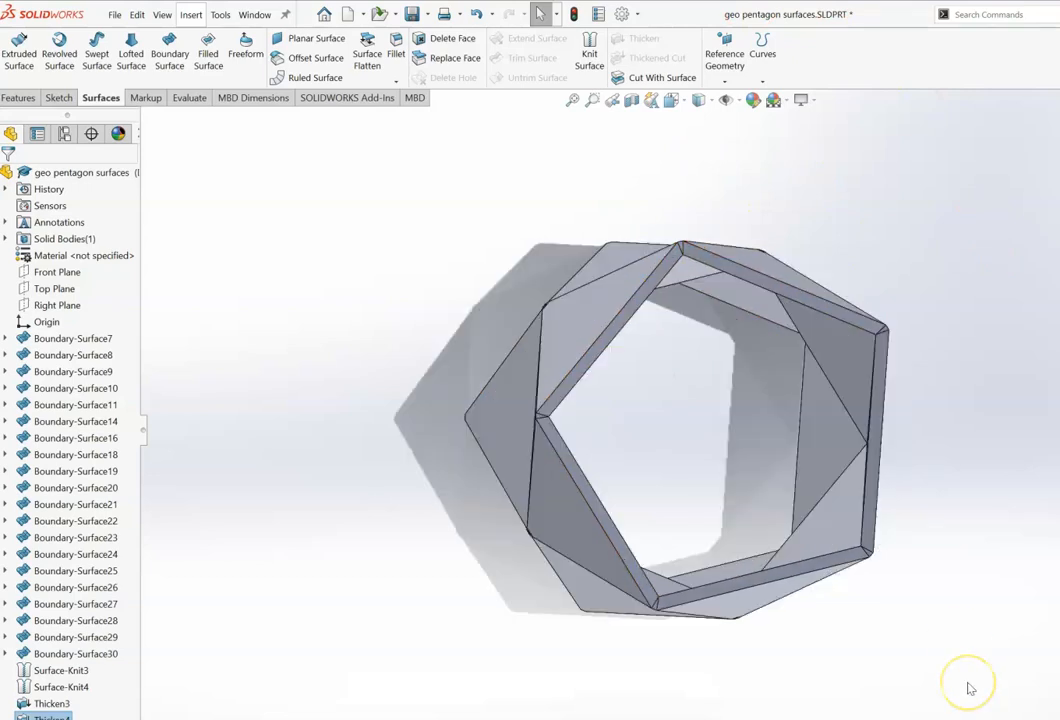
pyautogui.press('Right')
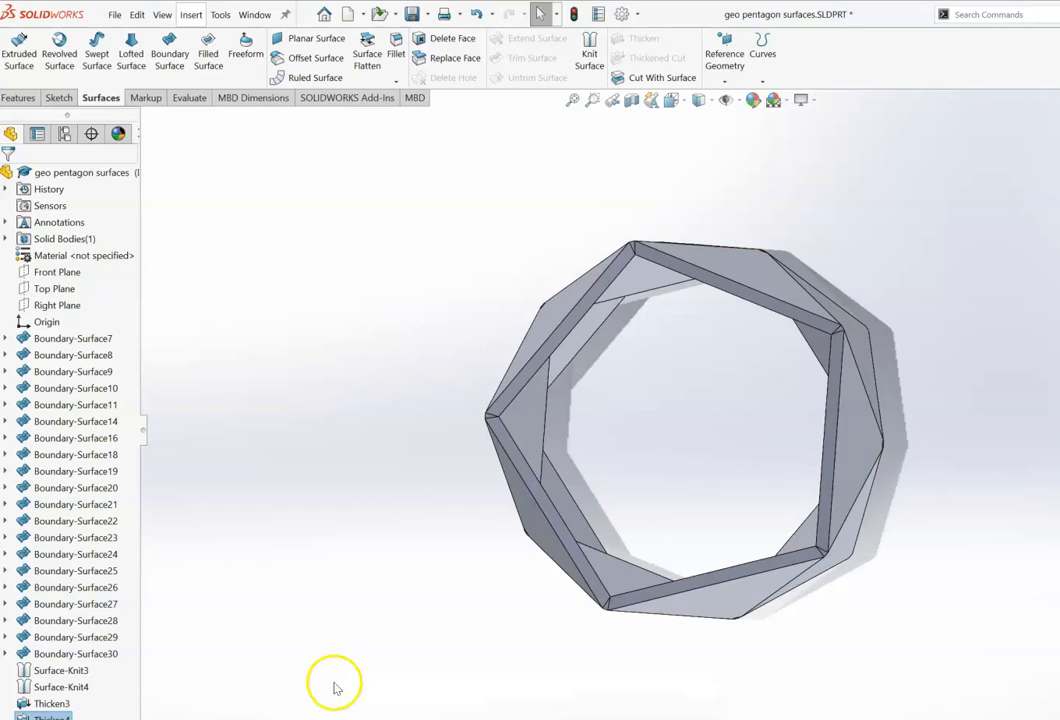
pyautogui.click(54, 288)
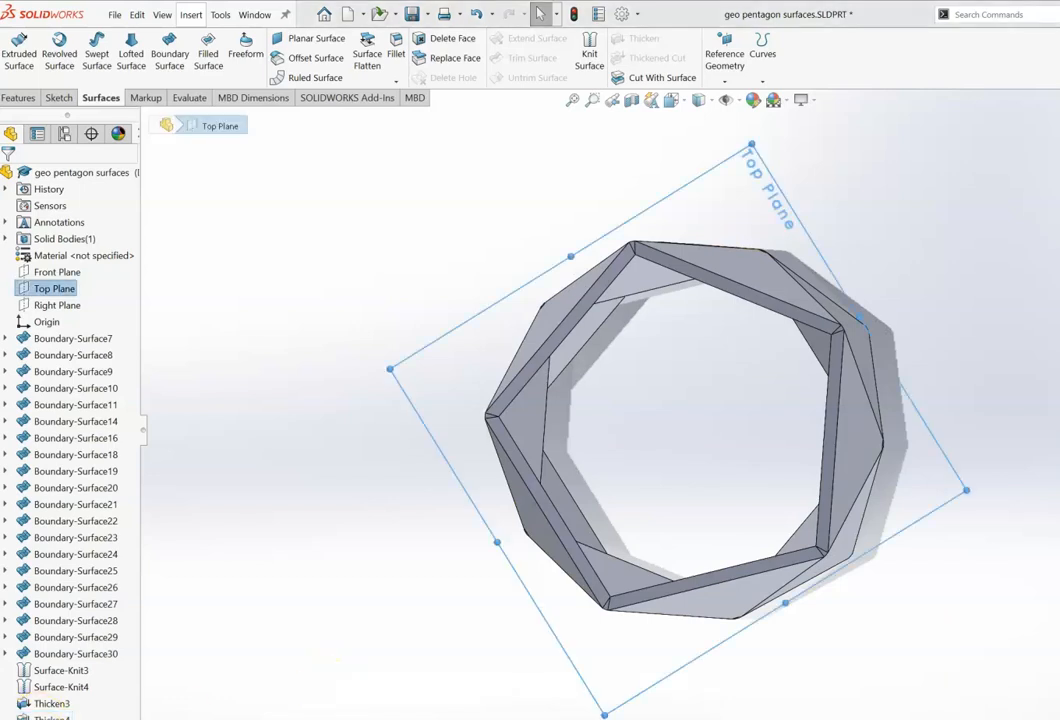
pyautogui.click(274, 514)
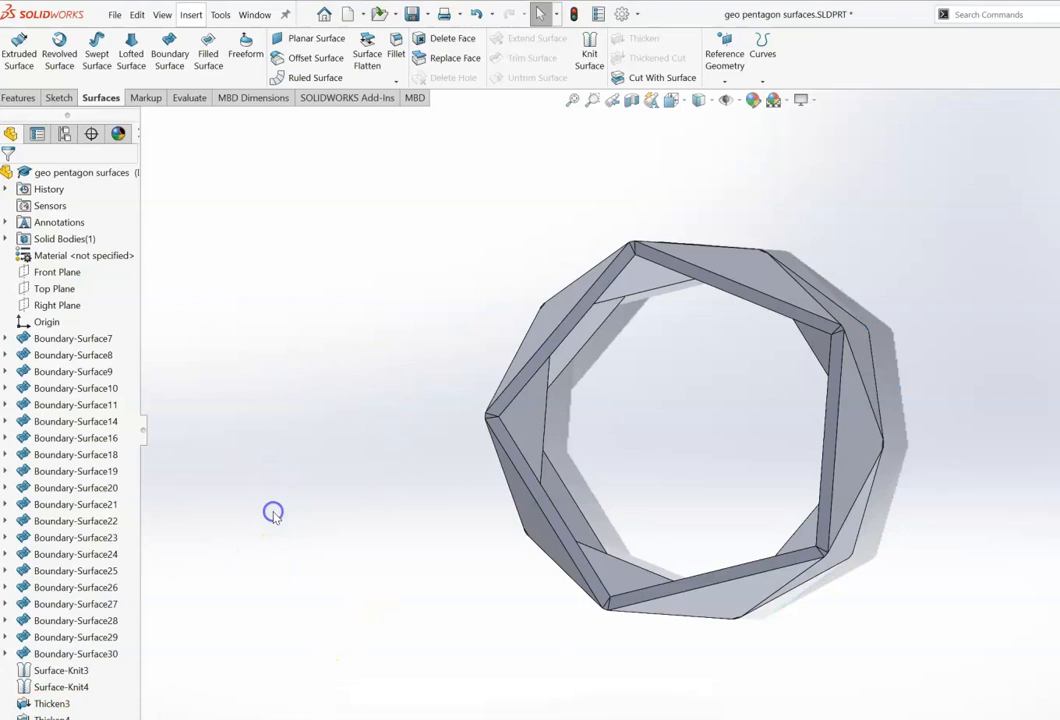
pyautogui.press('Right')
pyautogui.press('Left')
pyautogui.press('Up')
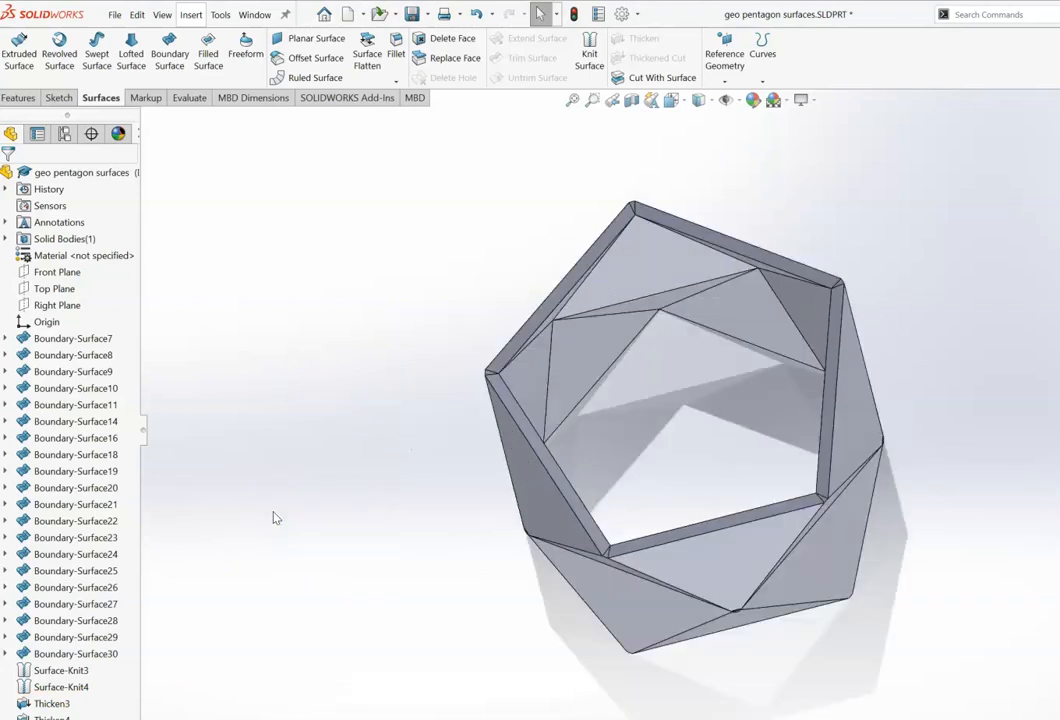
pyautogui.press('Right')
pyautogui.press('Right')
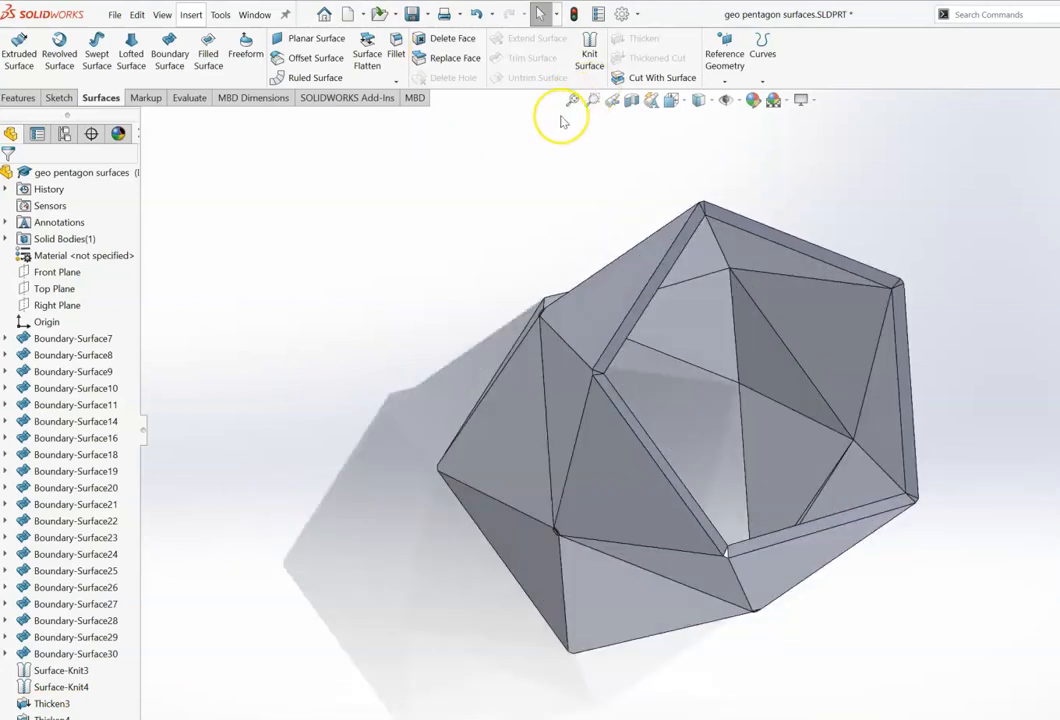
pyautogui.hotkey('ctrl', '1')
pyautogui.hotkey('ctrl', '2')
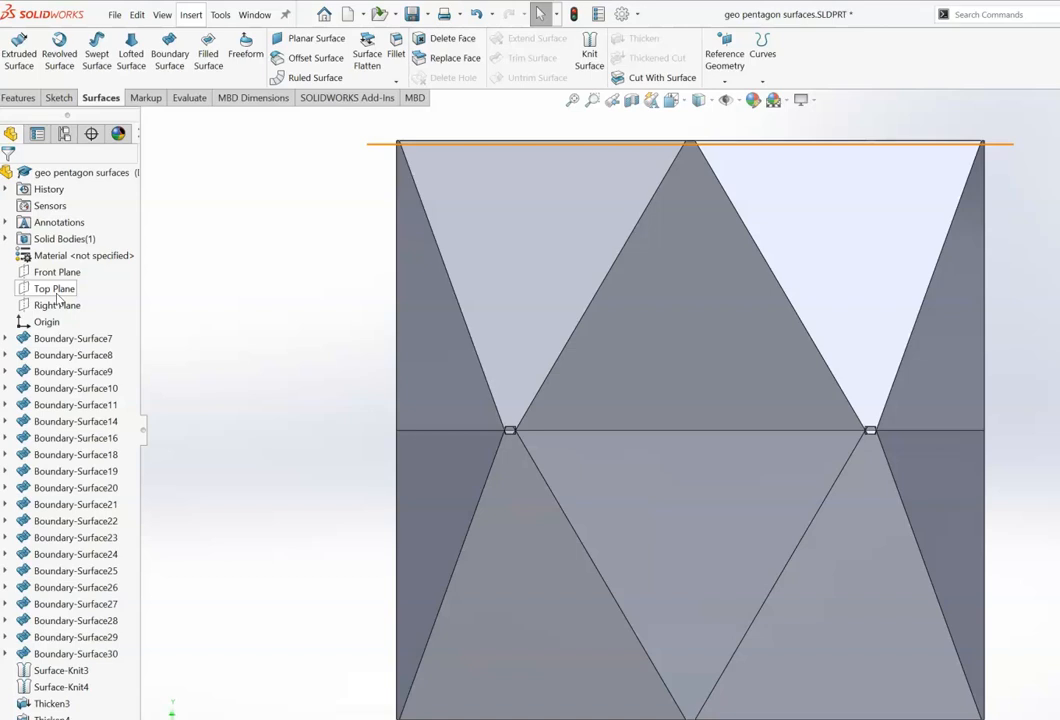
# Step: Sketch a five-sided inscribed polygon on the Top Plane, centred on the origin with vertices on the shell's pentagonal opening
pyautogui.click(56, 290)
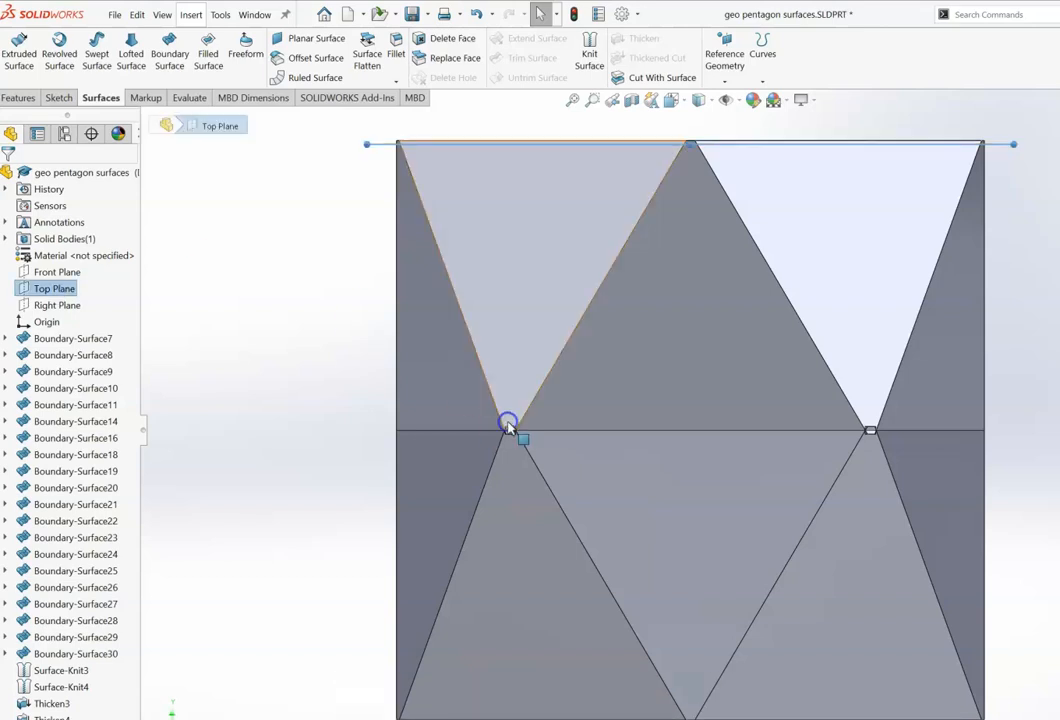
pyautogui.hotkey('ctrl', '8')
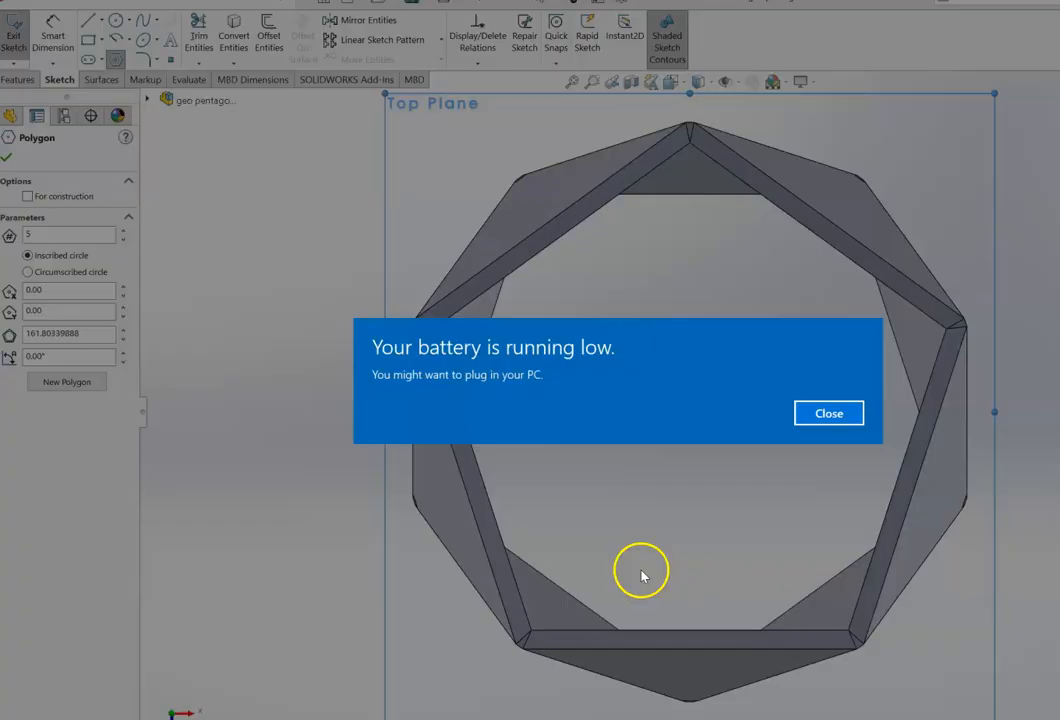
pyautogui.click(826, 416)
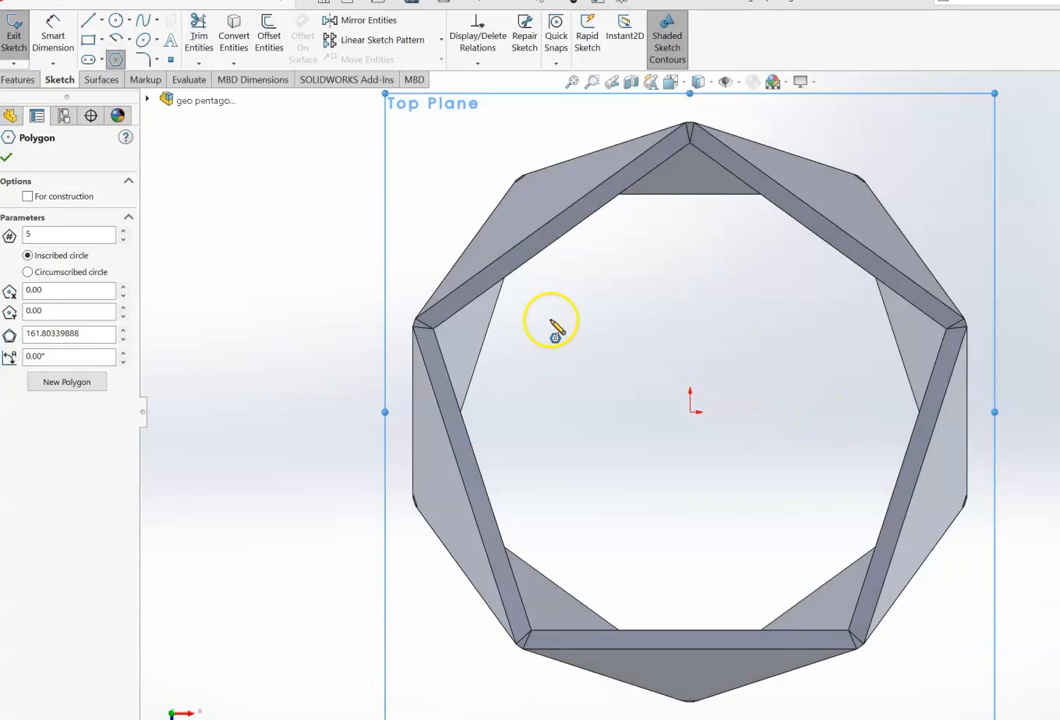
pyautogui.click(690, 410)
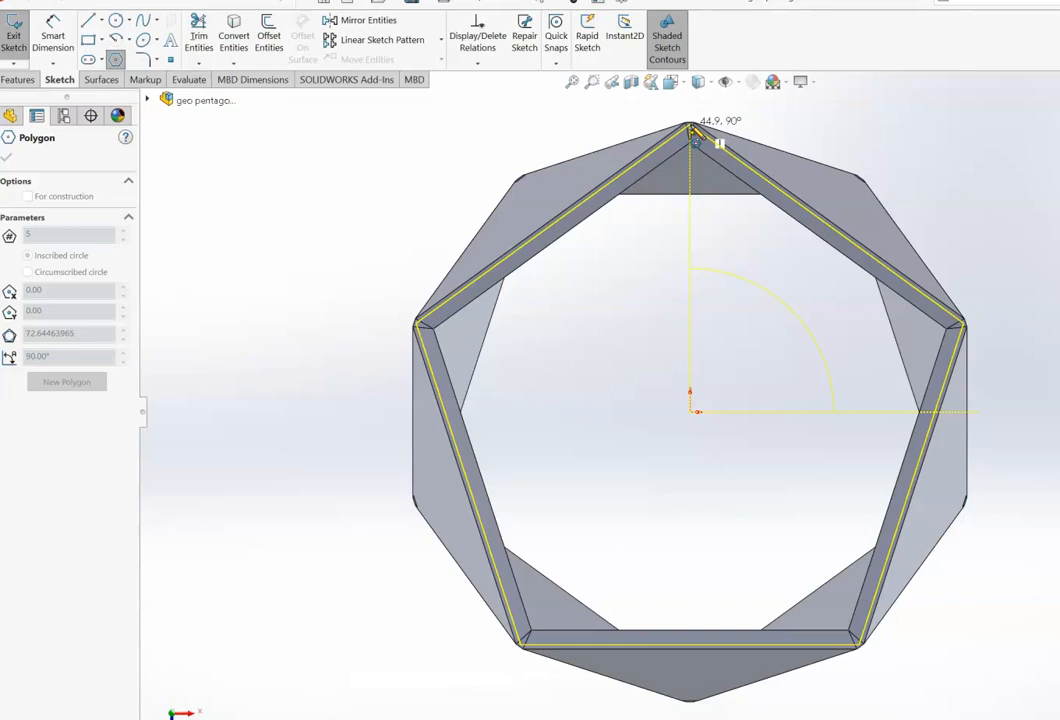
pyautogui.click(690, 128)
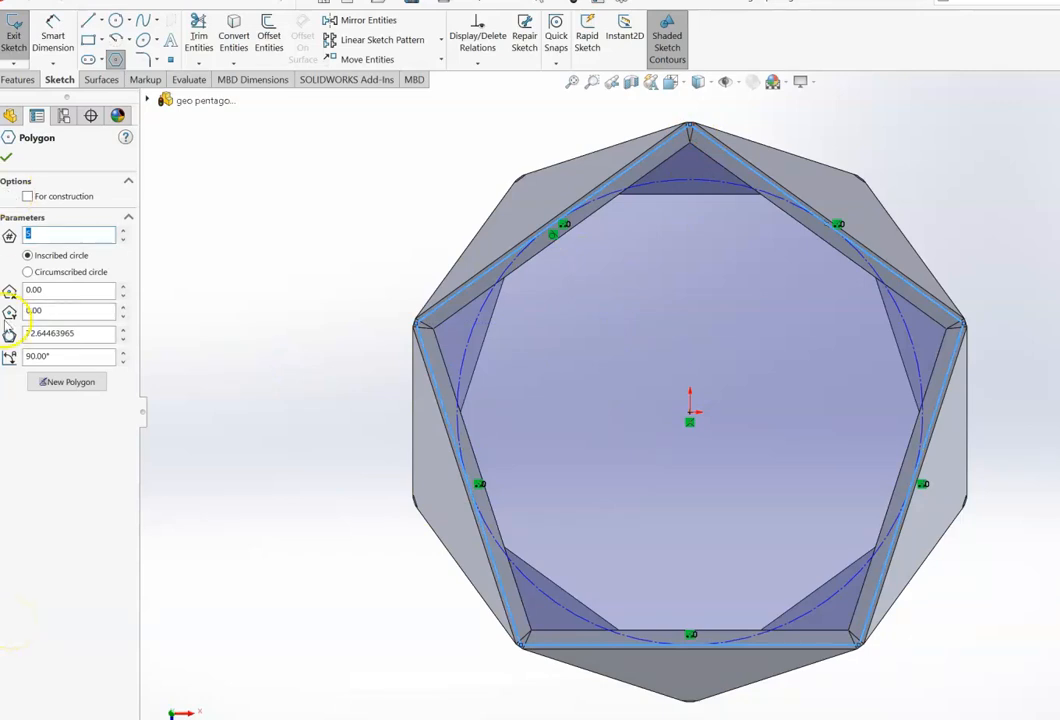
pyautogui.click(6, 160)
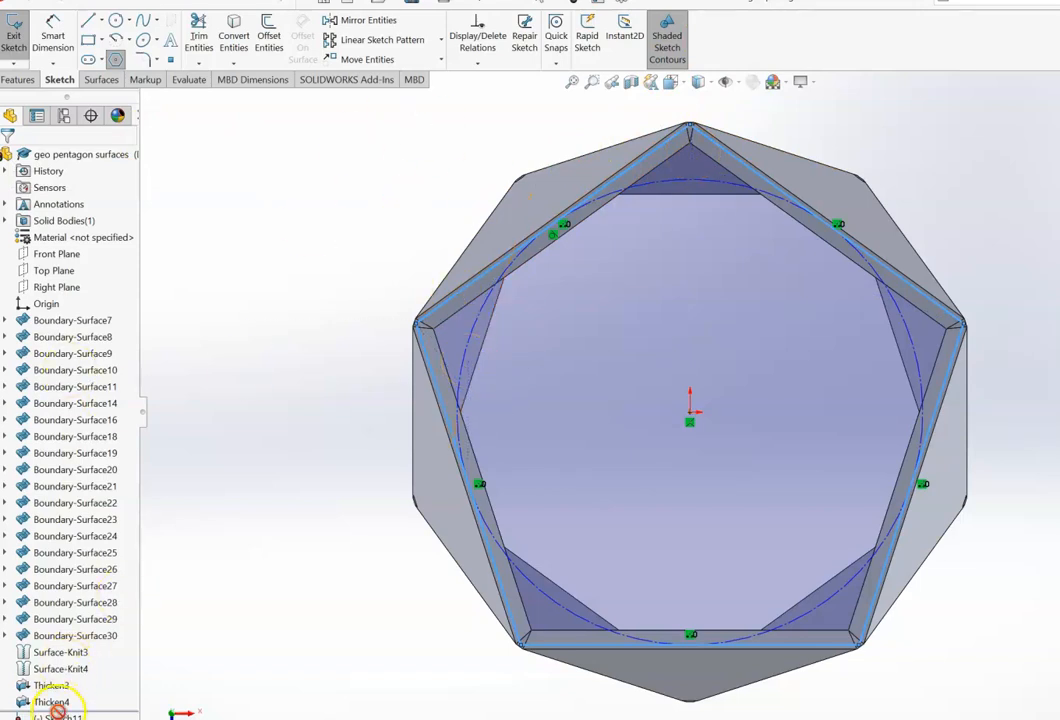
pyautogui.click(13, 32)
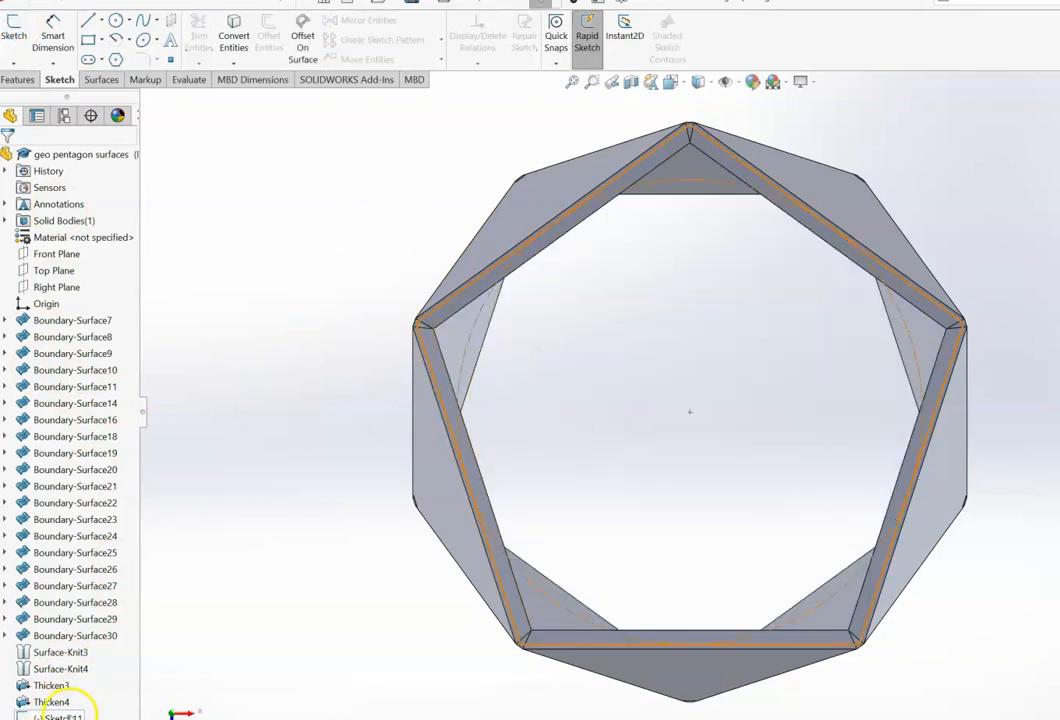
# Step: Extrude the pentagon sketch 3.00 mm with merge result to cap the open end of the shell
pyautogui.click(62, 716)
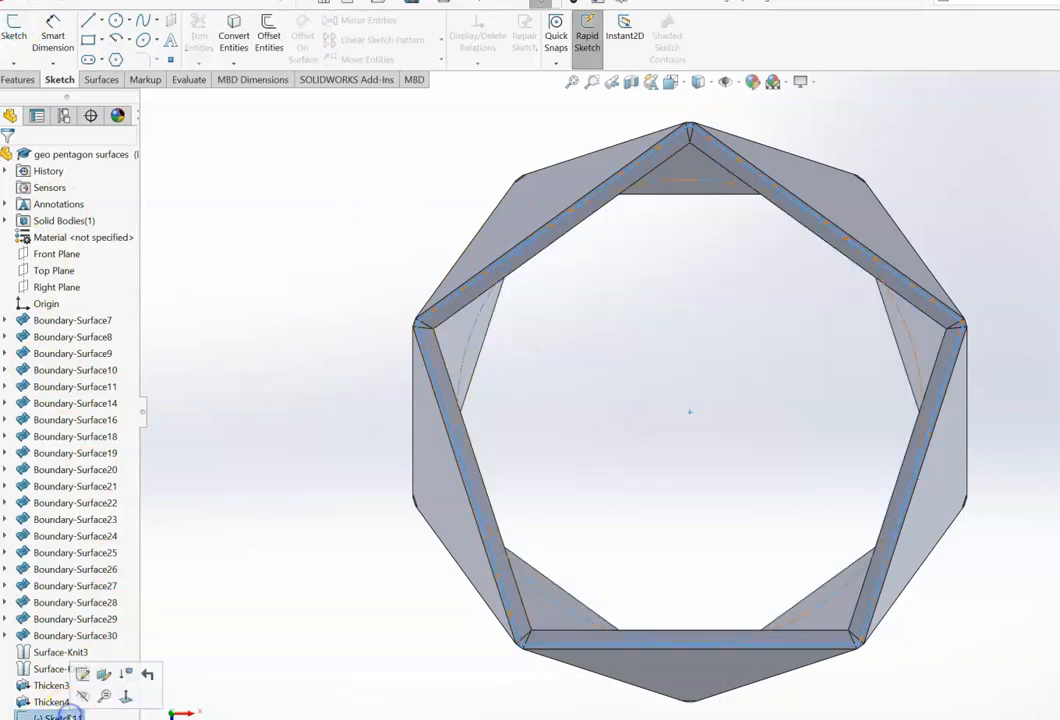
pyautogui.click(14, 79)
pyautogui.click(19, 26)
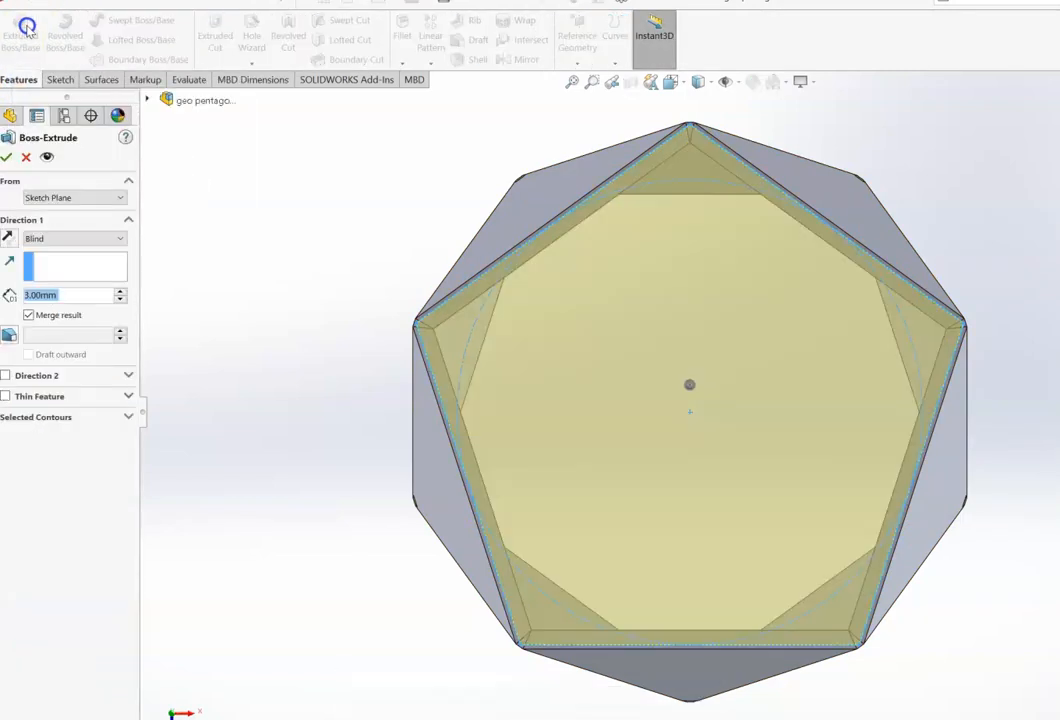
pyautogui.click(283, 209)
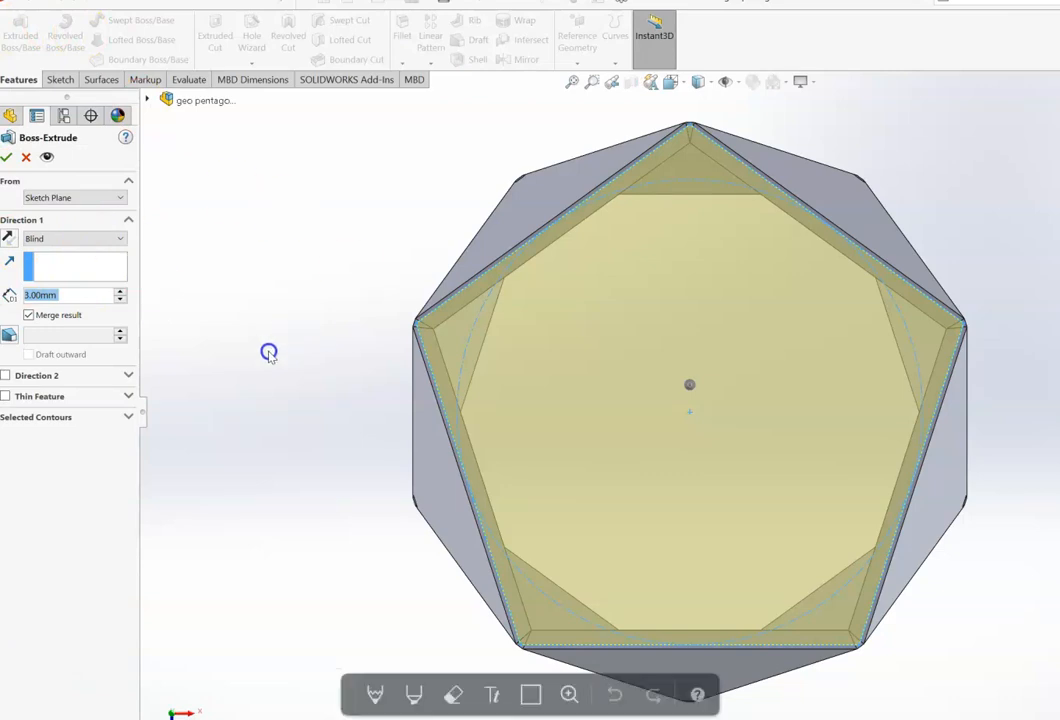
pyautogui.press('Down')
pyautogui.press('Down')
pyautogui.press('Down')
pyautogui.press('Down')
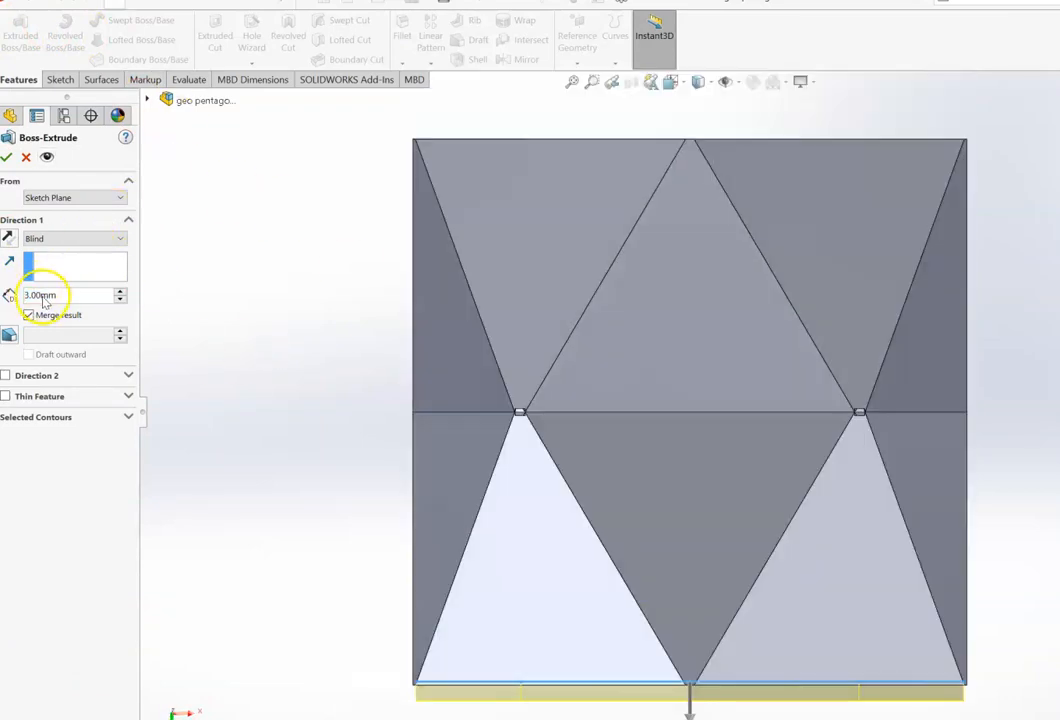
pyautogui.click(7, 157)
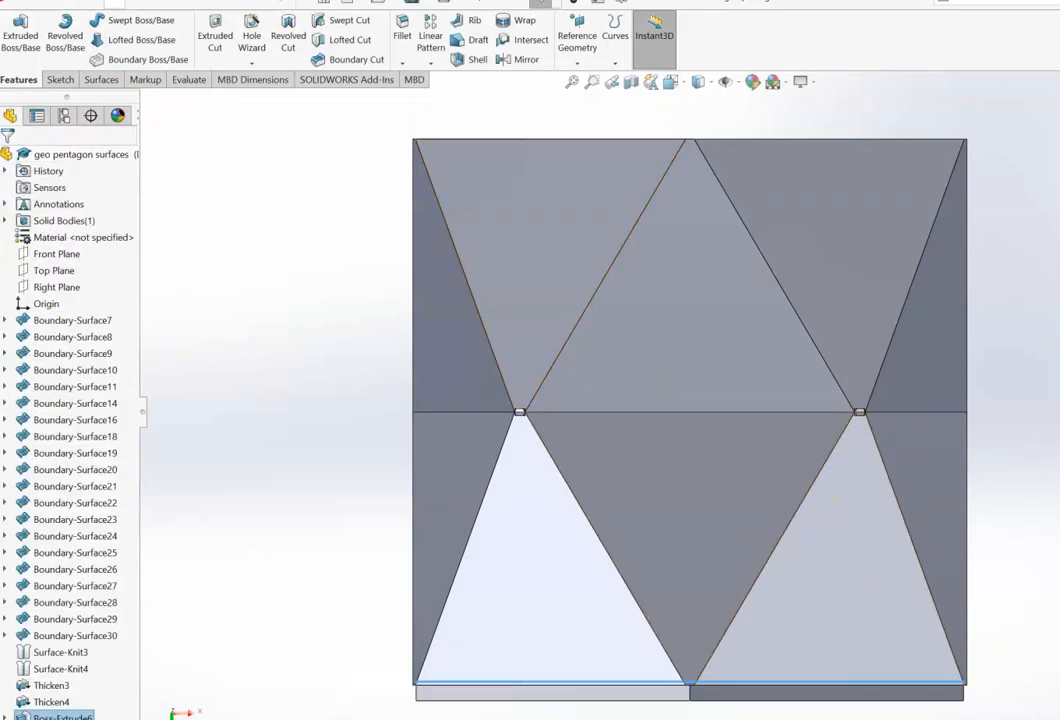
# Step: Rotate the model to inspect the new pentagonal cap from below
pyautogui.press('Down')
pyautogui.press('Down')
pyautogui.press('Down')
pyautogui.press('Down')
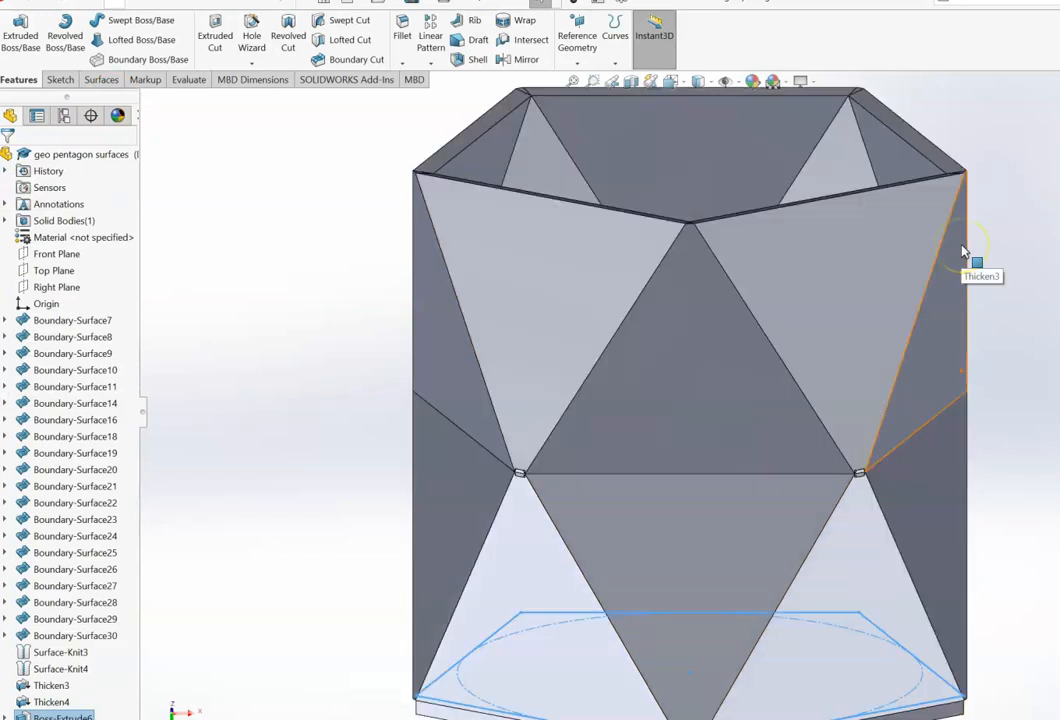
pyautogui.press('Down')
pyautogui.press('Down')
pyautogui.press('Down')
pyautogui.press('Down')
pyautogui.press('Down')
pyautogui.press('Down')
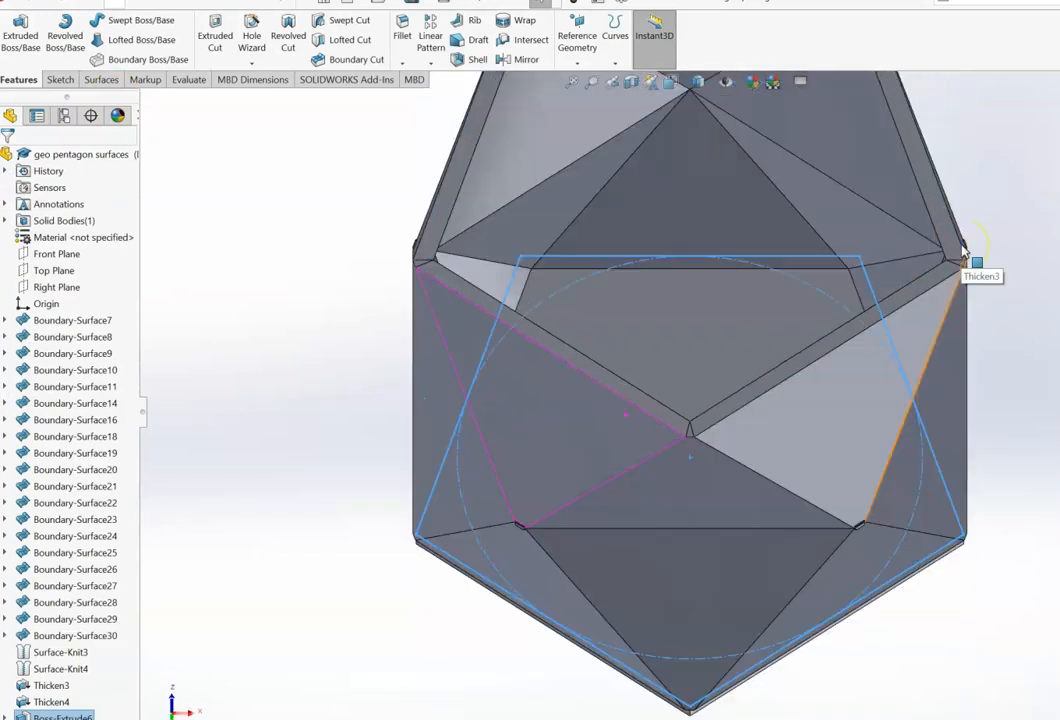